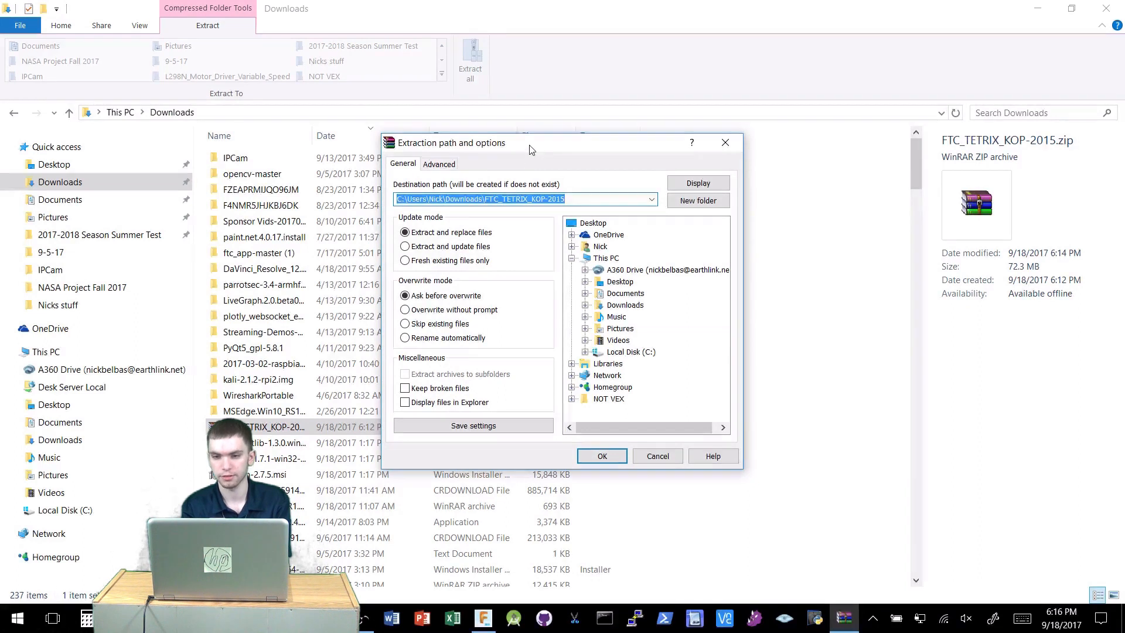
# Extract the FTC_TETRIX_KOP-2015 archive into the C:\Nicks stuff folder.
pyautogui.moveTo(530, 148); pyautogui.dragTo(663, 87)
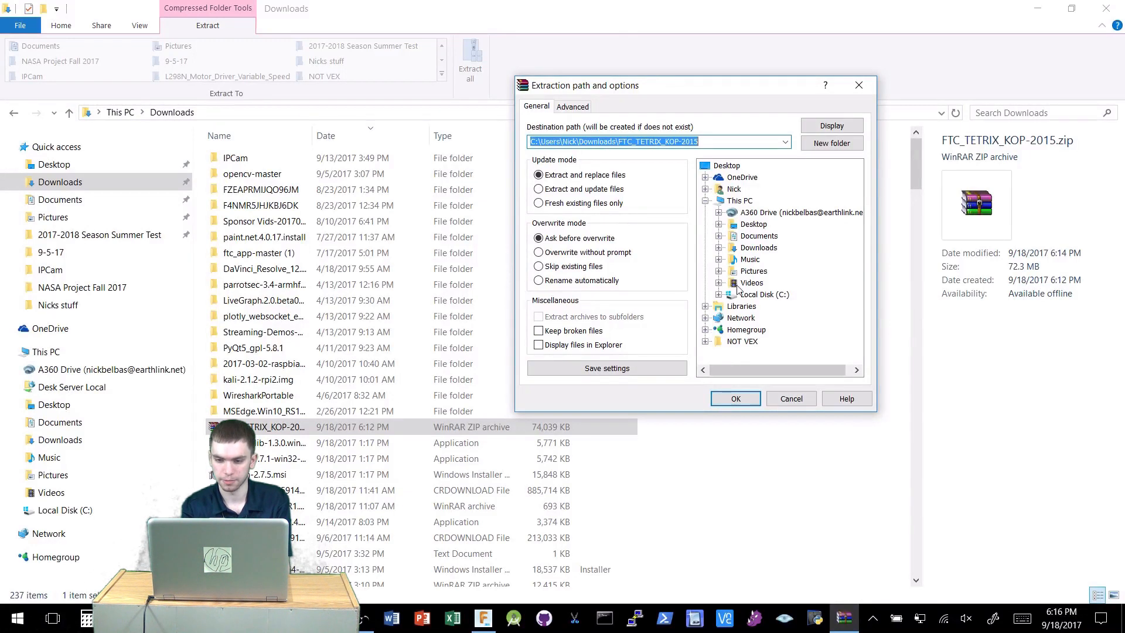
pyautogui.click(719, 295)
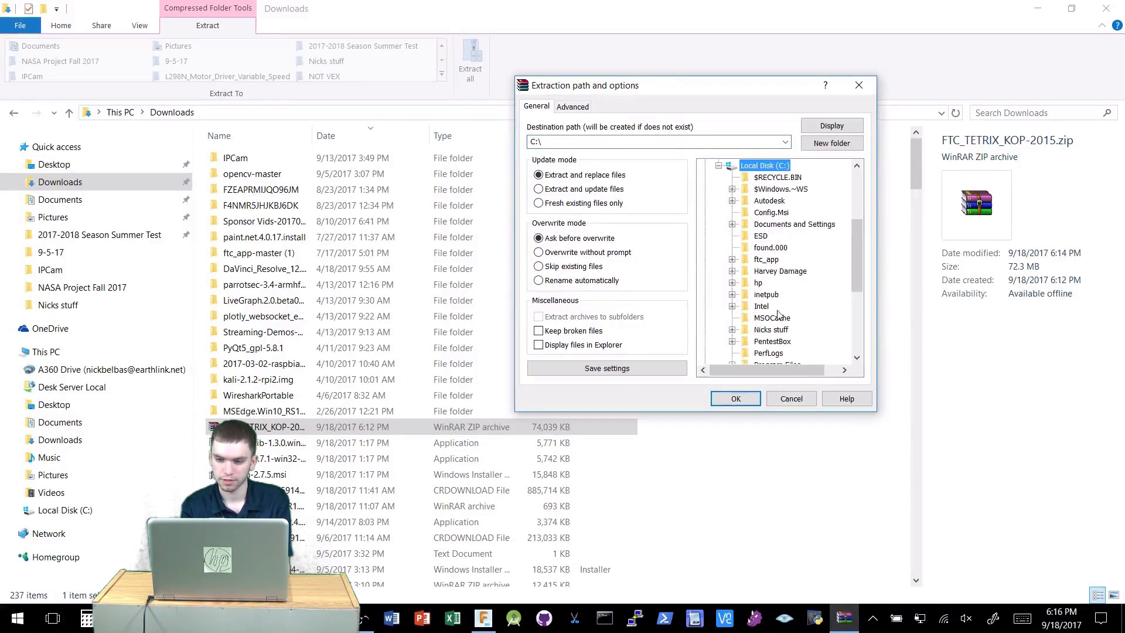
pyautogui.click(764, 332)
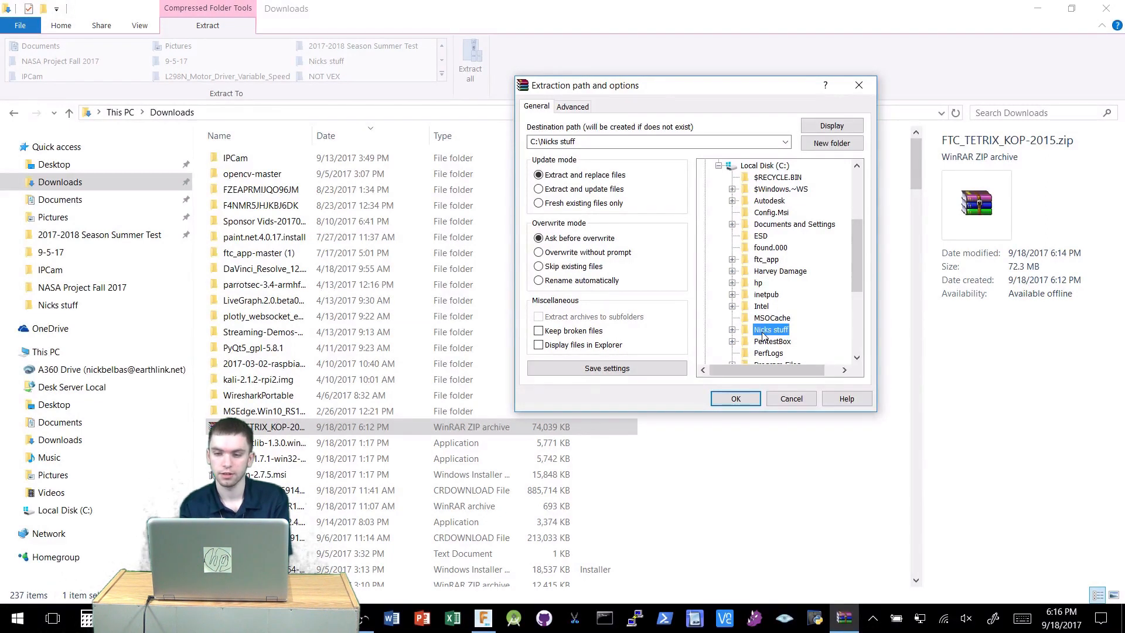
pyautogui.click(732, 400)
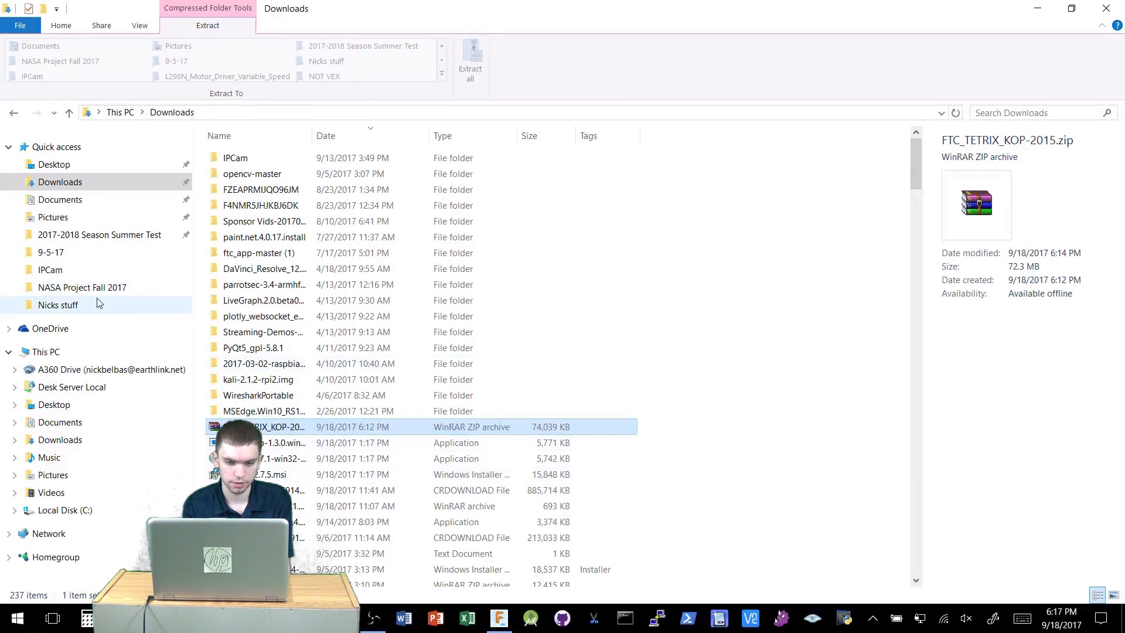
# Open the extracted FTC_TETRIX_KOP-2015 folder and its Tetrix_Kit_FTC subfolder to view the part files.
pyautogui.click(58, 305)
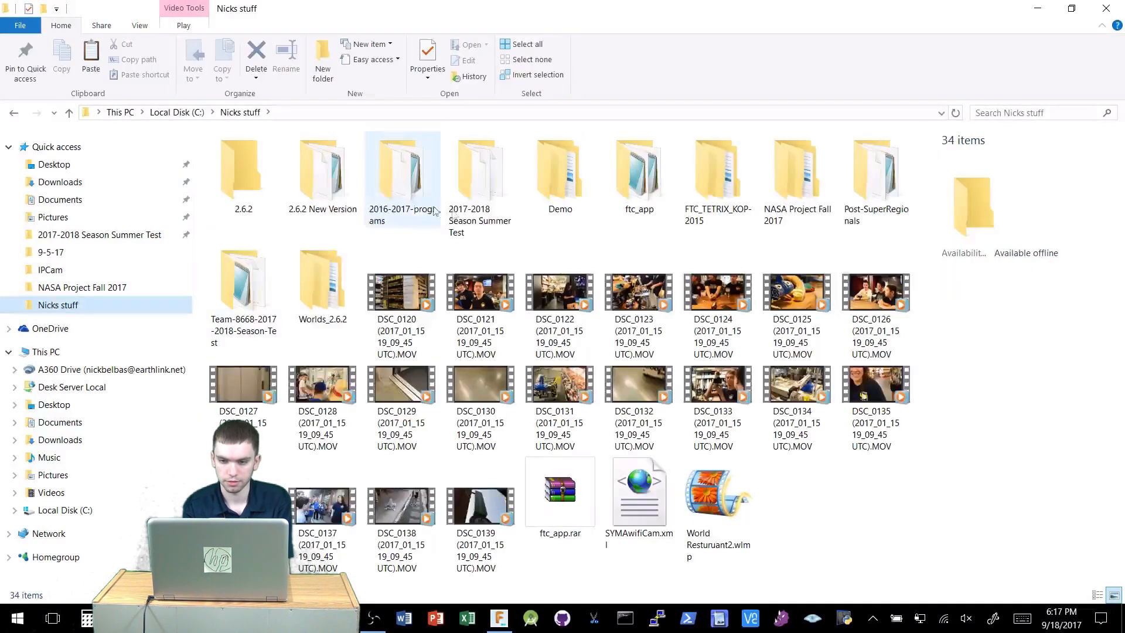
pyautogui.click(693, 222)
pyautogui.doubleClick(693, 223)
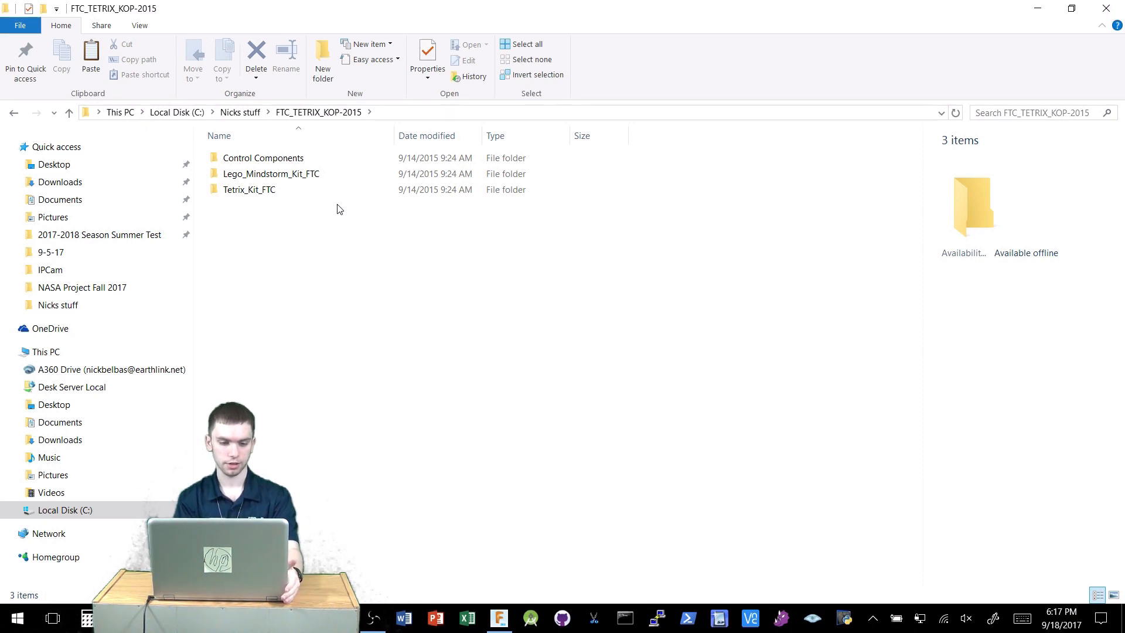
pyautogui.doubleClick(313, 192)
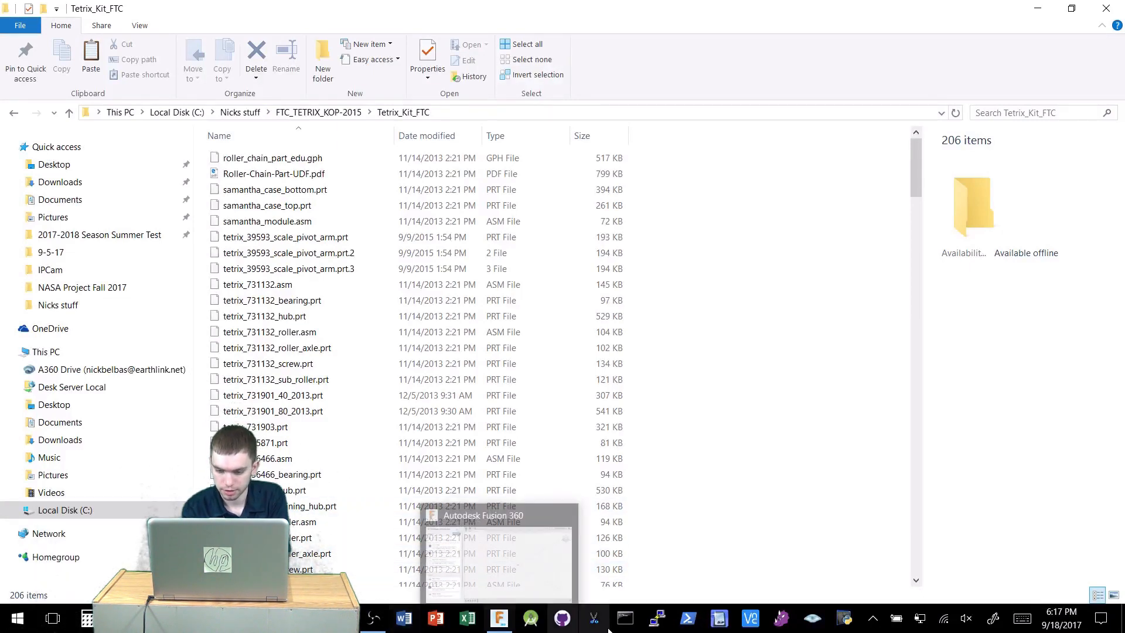
# Switch to Autodesk Fusion 360 and create a new project, keeping the default name New Project.
pyautogui.moveTo(183, 618)
pyautogui.click(147, 528)
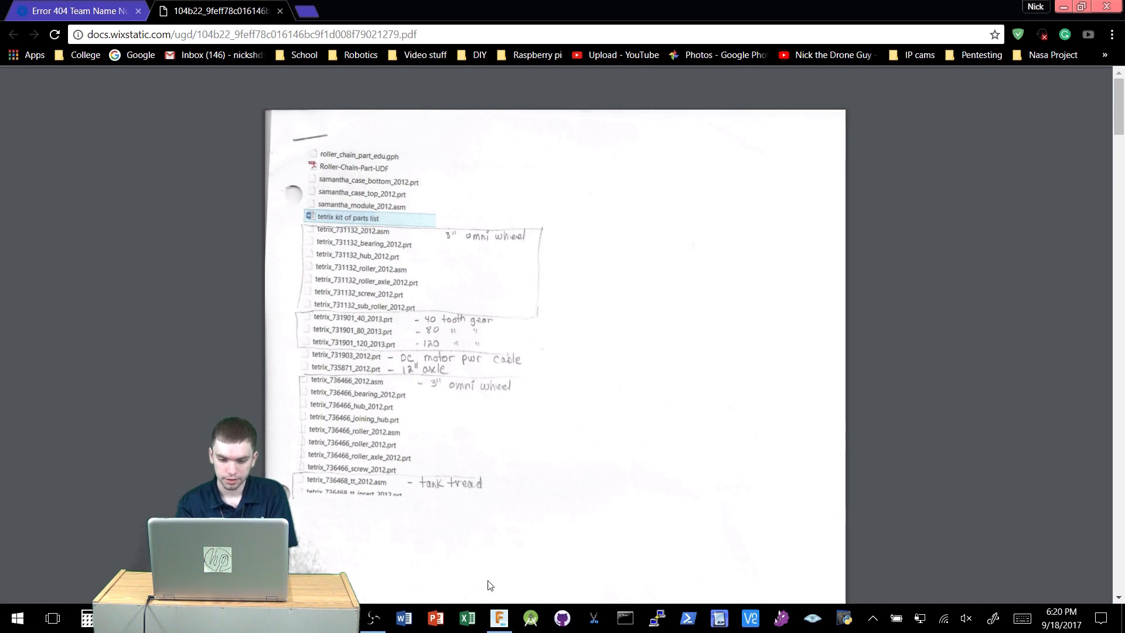
pyautogui.click(498, 618)
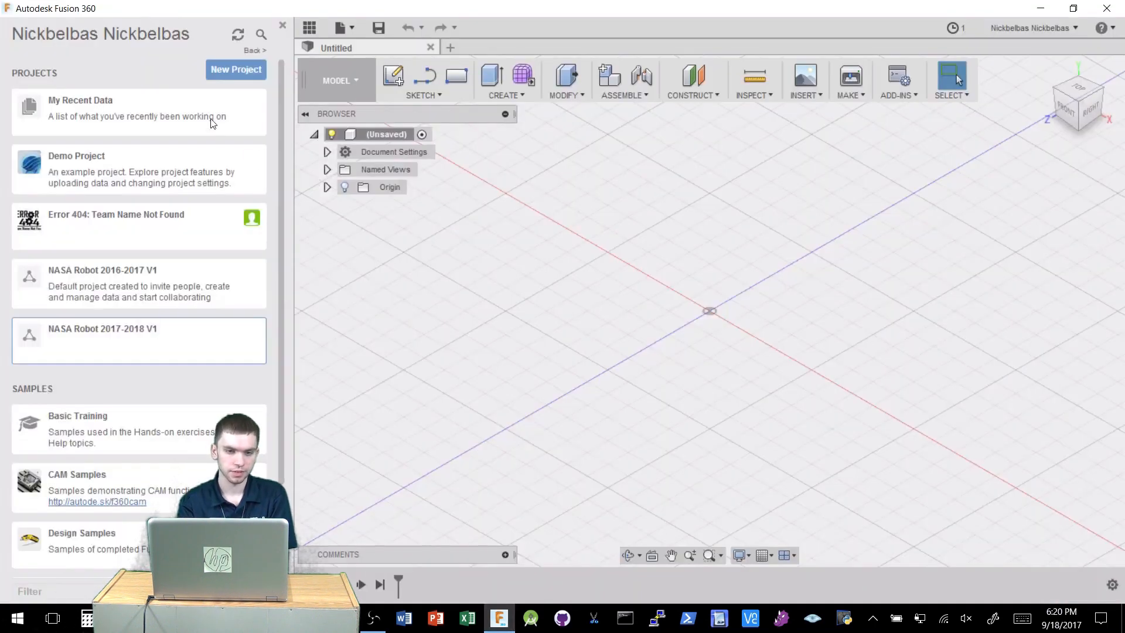
pyautogui.click(230, 70)
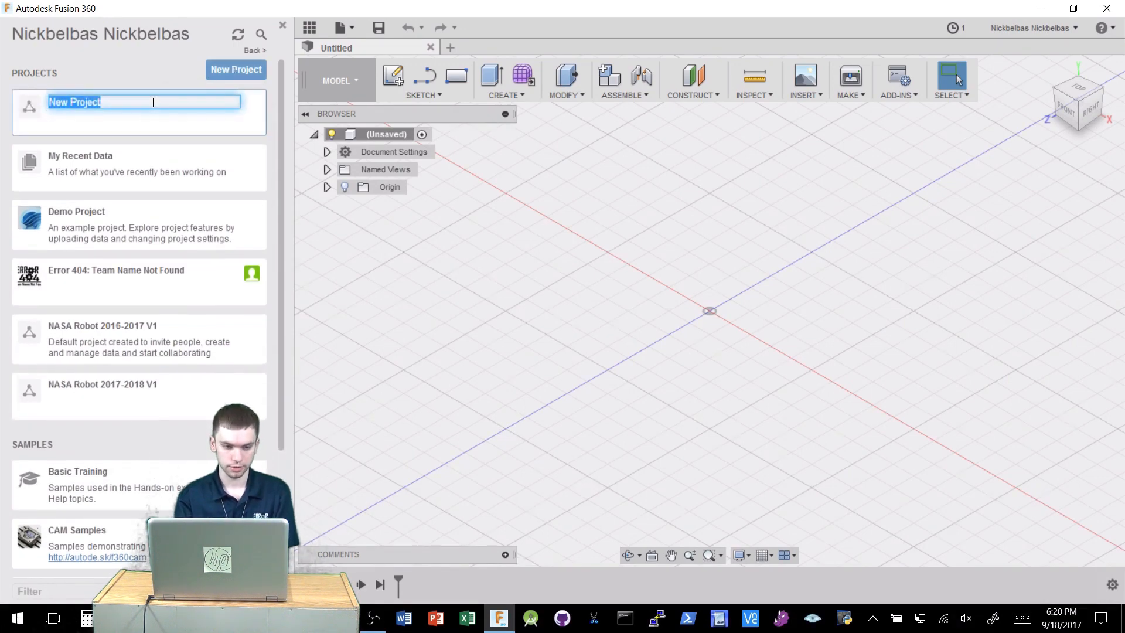
pyautogui.press('Return')
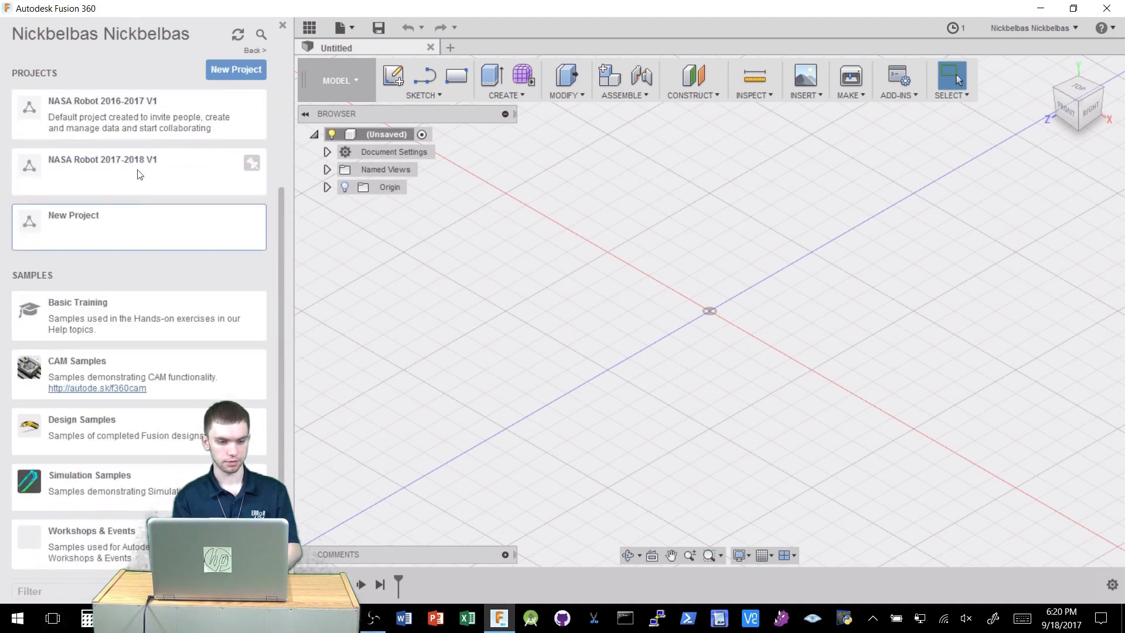
# Open the new project and create a folder named tetrix inside it.
pyautogui.click(131, 237)
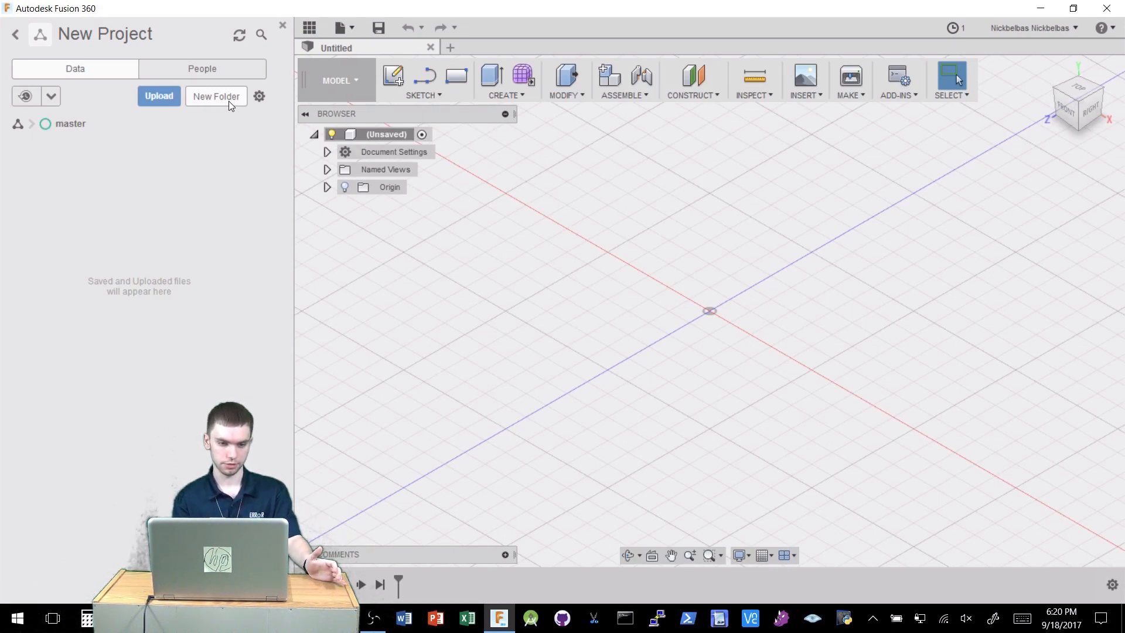
pyautogui.click(228, 101)
pyautogui.write('textrix')
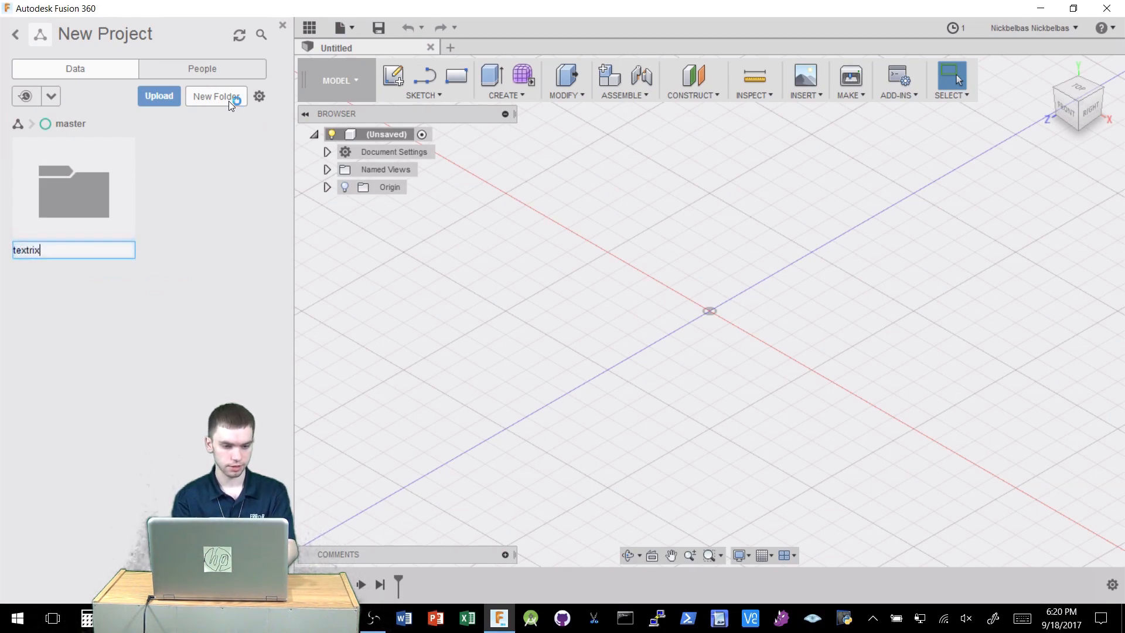
pyautogui.press('BackSpace')
pyautogui.press('BackSpace')
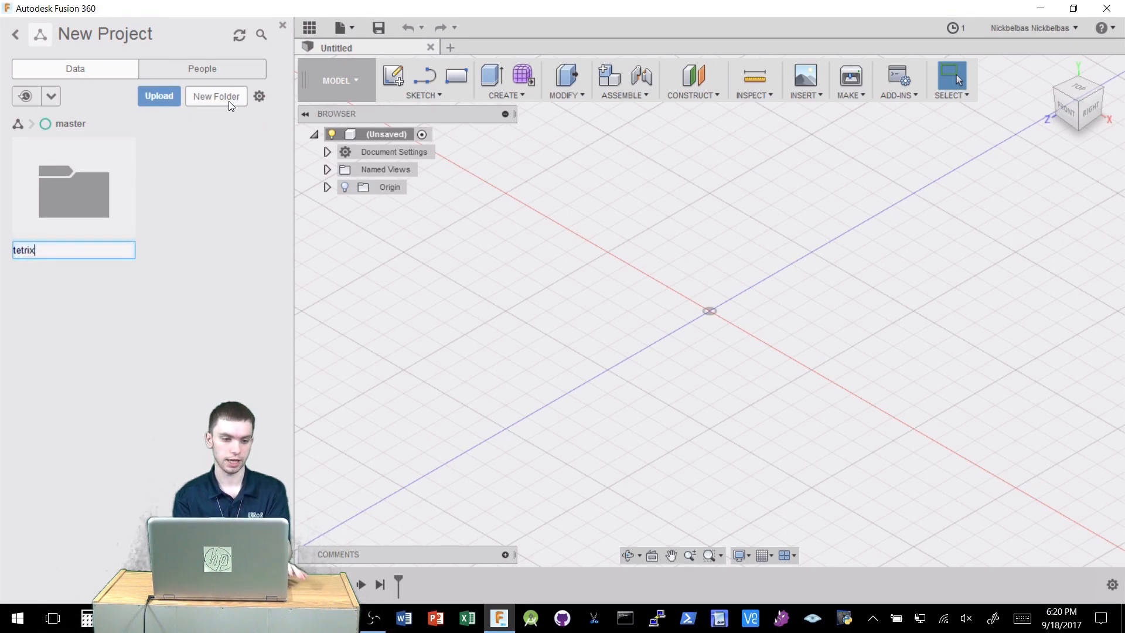
pyautogui.press('Return')
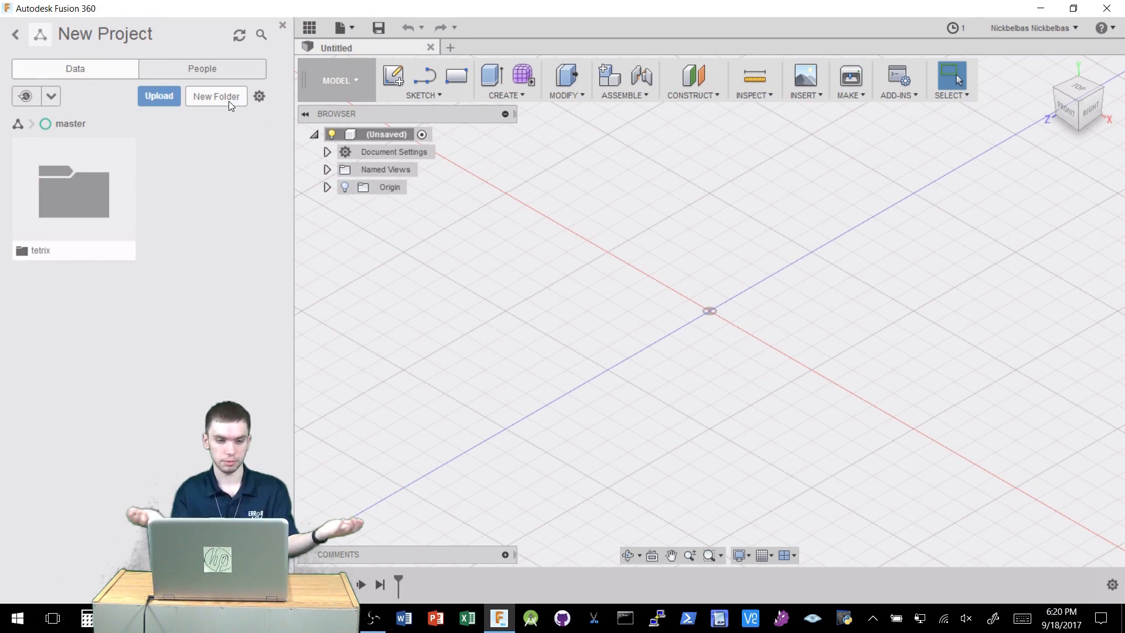
# Open the tetrix folder, start an upload, and browse to the Tetrix_Kit_FTC folder in the file picker.
pyautogui.click(84, 217)
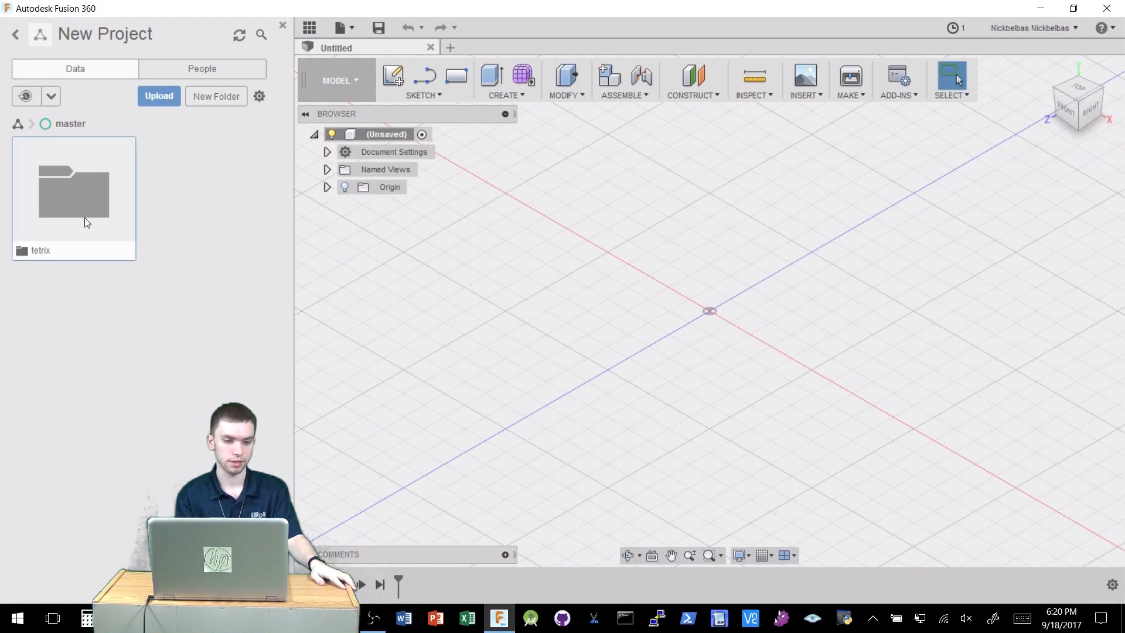
pyautogui.click(157, 95)
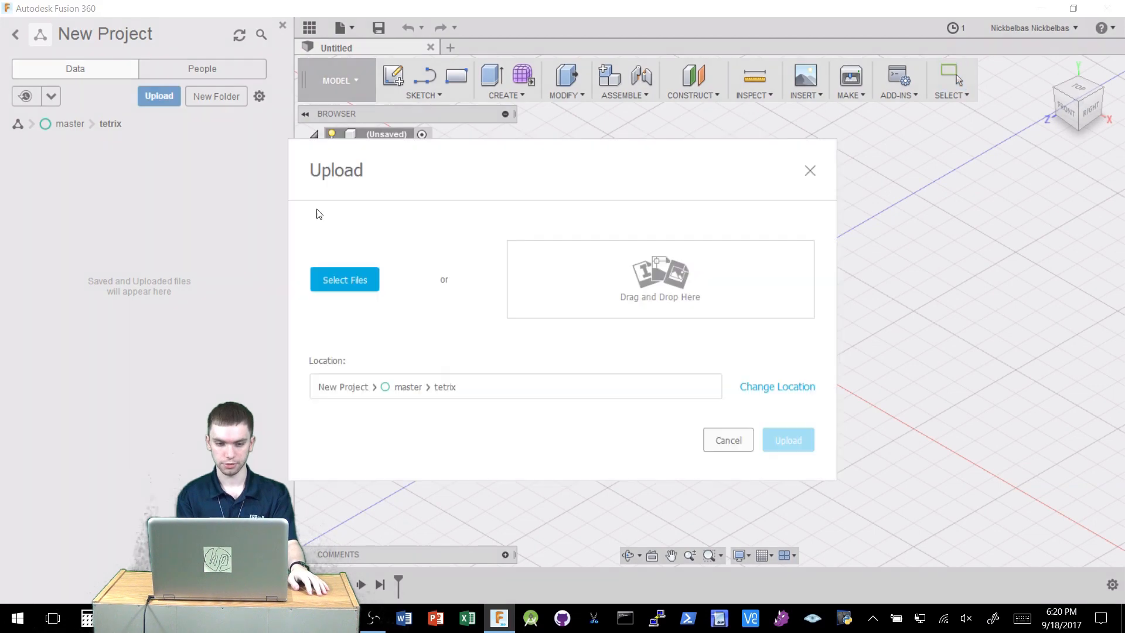
pyautogui.click(354, 290)
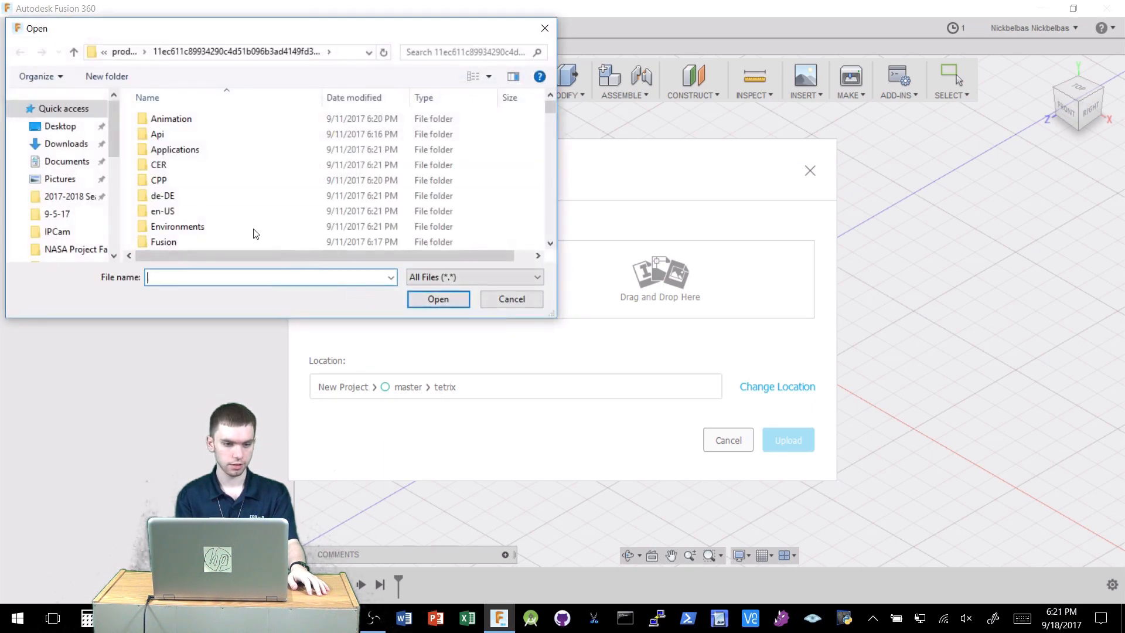
pyautogui.scroll(-3, 68, 240)
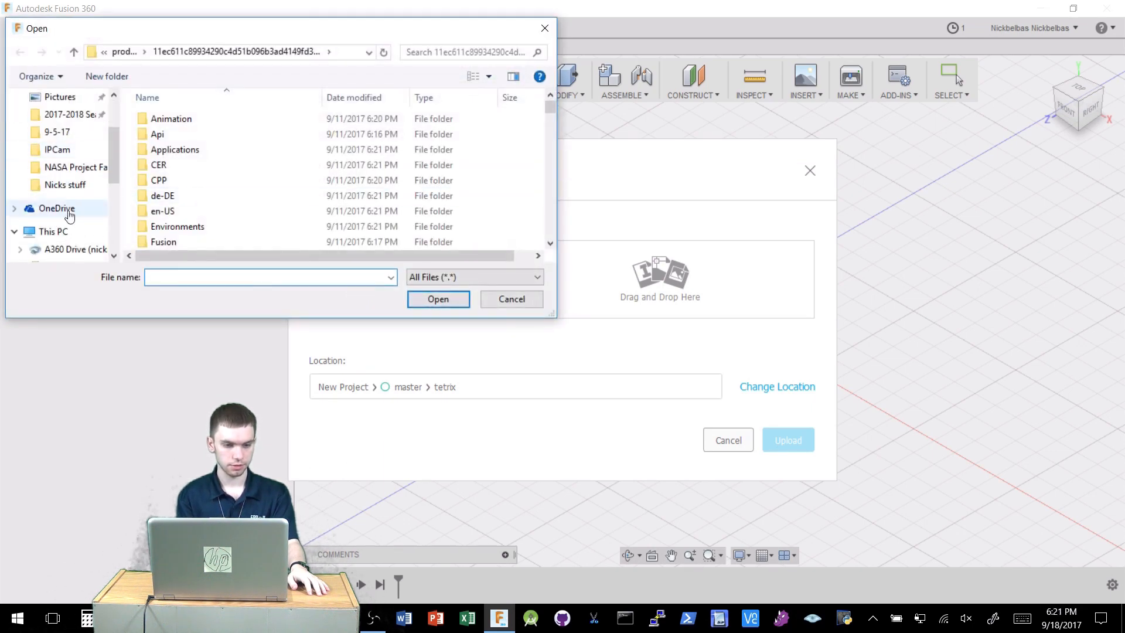
pyautogui.click(65, 186)
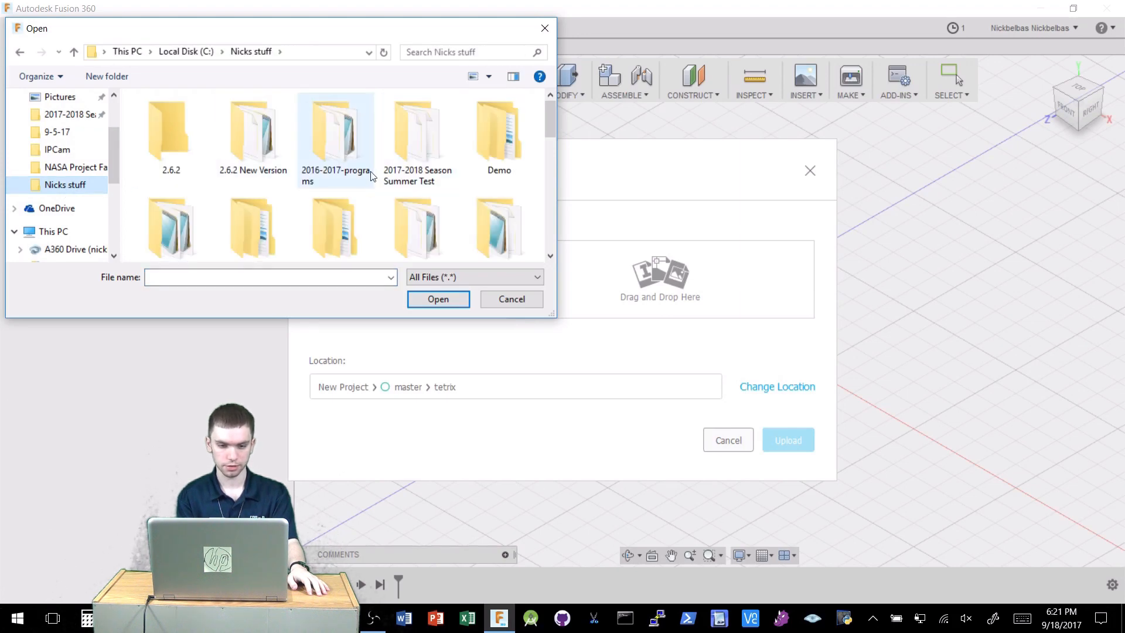
pyautogui.scroll(-3, 373, 174)
pyautogui.scroll(1, 373, 174)
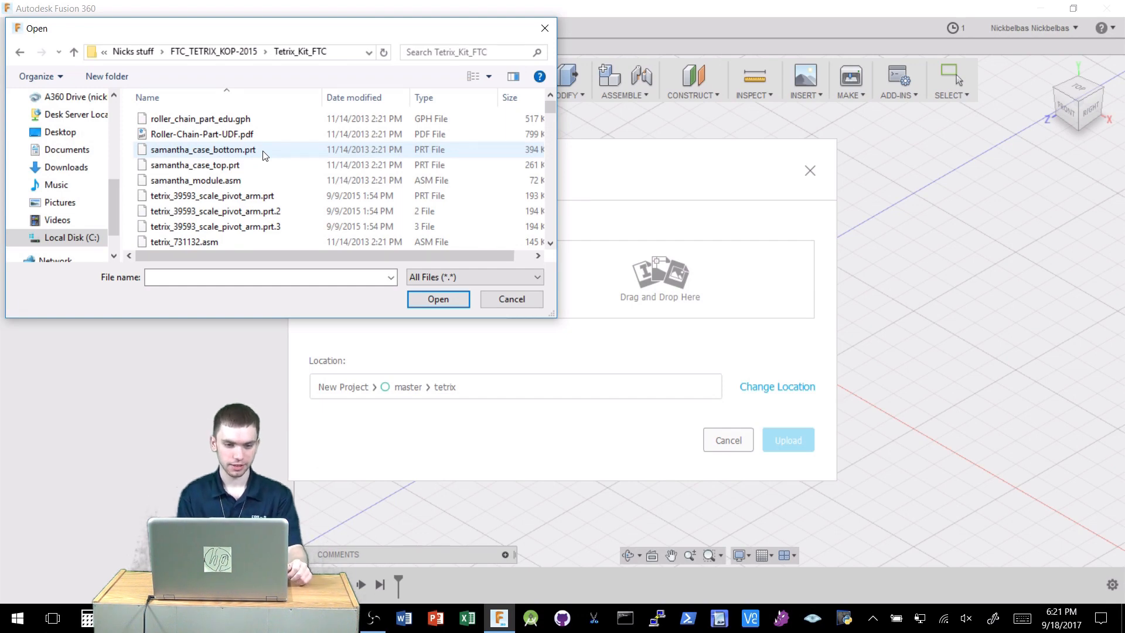
# Select all files, then deselect the roller chain GPH and PDF, the samantha files and tetrix_731132.asm.
pyautogui.hotkey('ctrl', 'a')
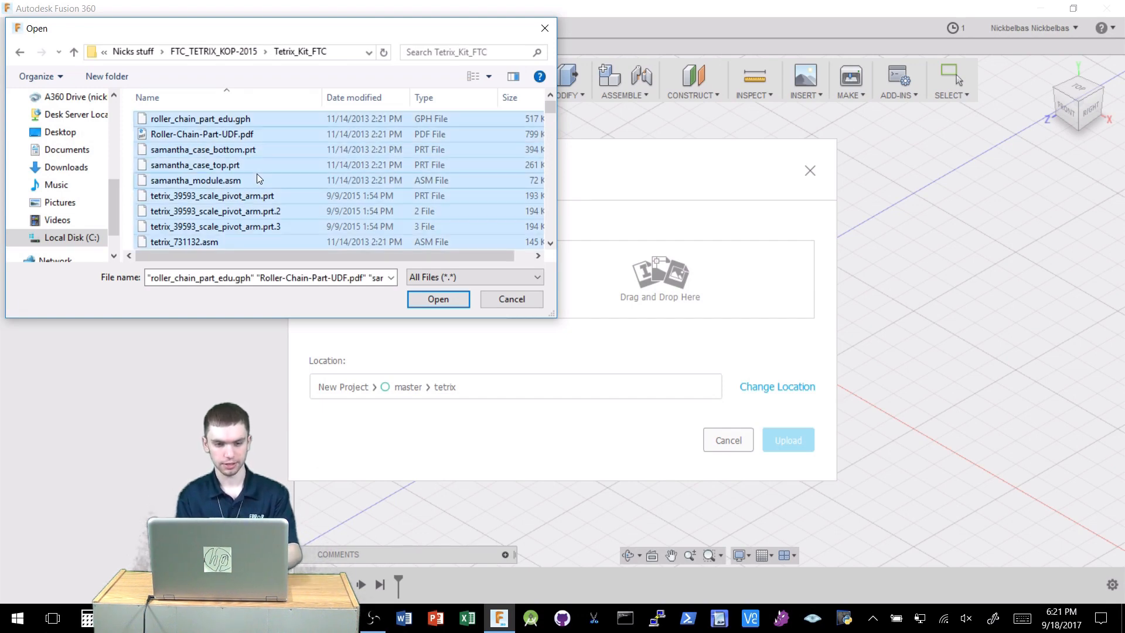
pyautogui.click(231, 120)
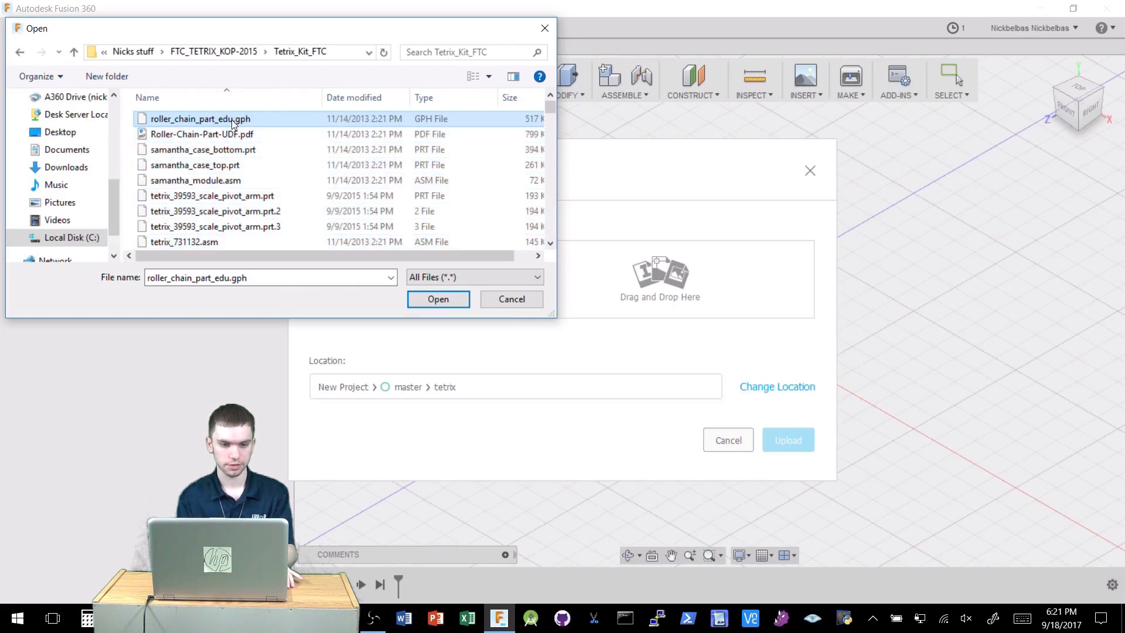
pyautogui.hotkey('ctrl', 'a')
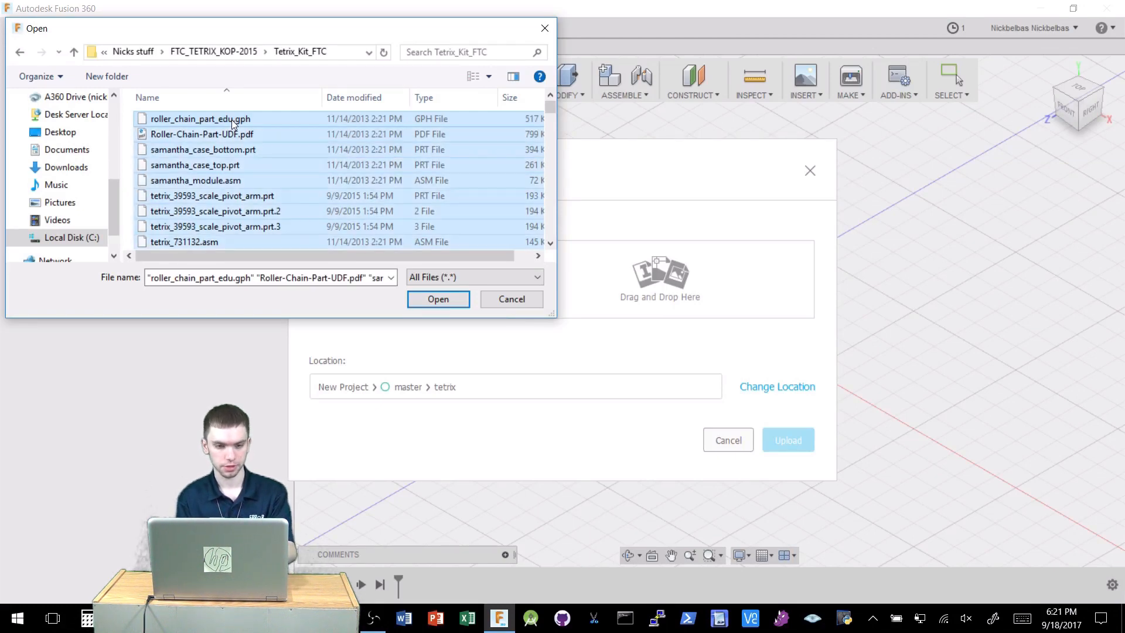
pyautogui.keyDown('ctrl'); pyautogui.click(231, 120); pyautogui.keyUp('ctrl')
pyautogui.keyDown('ctrl'); pyautogui.click(235, 134); pyautogui.keyUp('ctrl')
pyautogui.keyDown('ctrl'); pyautogui.click(235, 150); pyautogui.keyUp('ctrl')
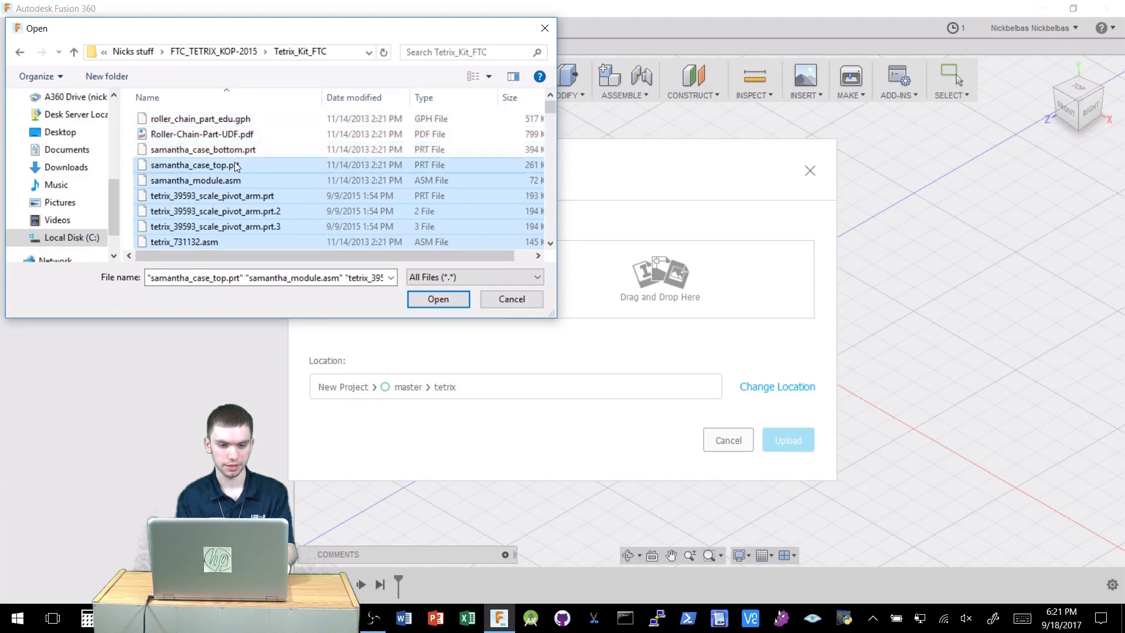
pyautogui.keyDown('ctrl'); pyautogui.click(236, 166); pyautogui.keyUp('ctrl')
pyautogui.keyDown('ctrl'); pyautogui.click(234, 180); pyautogui.keyUp('ctrl')
pyautogui.keyDown('ctrl'); pyautogui.click(234, 242); pyautogui.keyUp('ctrl')
# Deselect the assembly files from tetrix_731132_roller.asm through tetrix_739020_2013.asm in the file list.
pyautogui.scroll(-2, 235, 243)
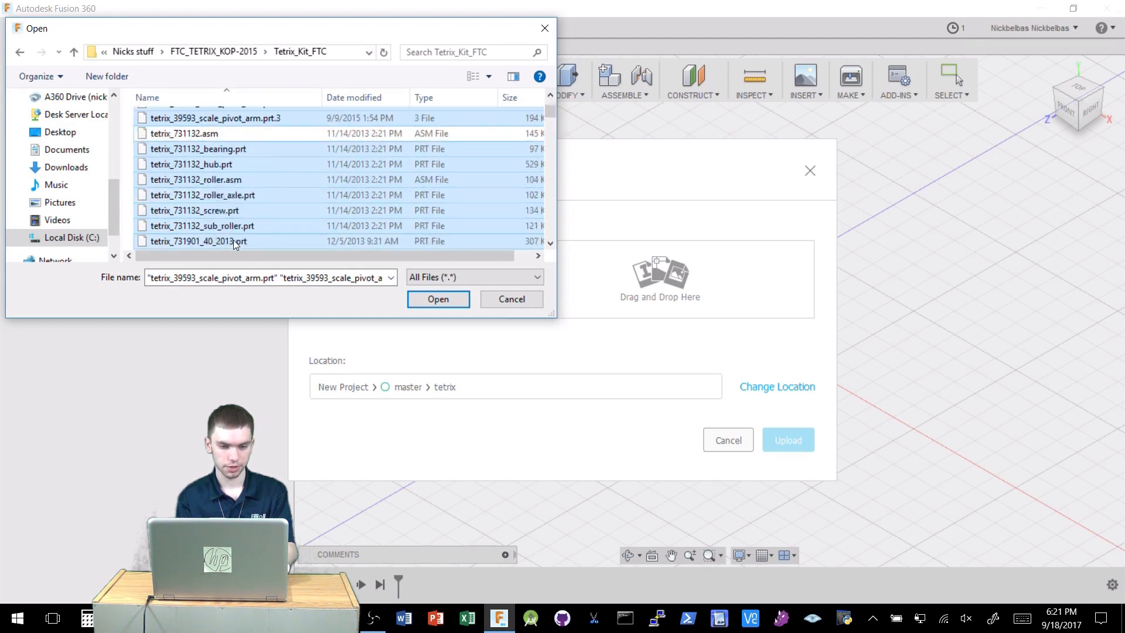
pyautogui.keyDown('ctrl'); pyautogui.click(229, 180); pyautogui.keyUp('ctrl')
pyautogui.keyDown('ctrl'); pyautogui.click(229, 180); pyautogui.keyUp('ctrl')
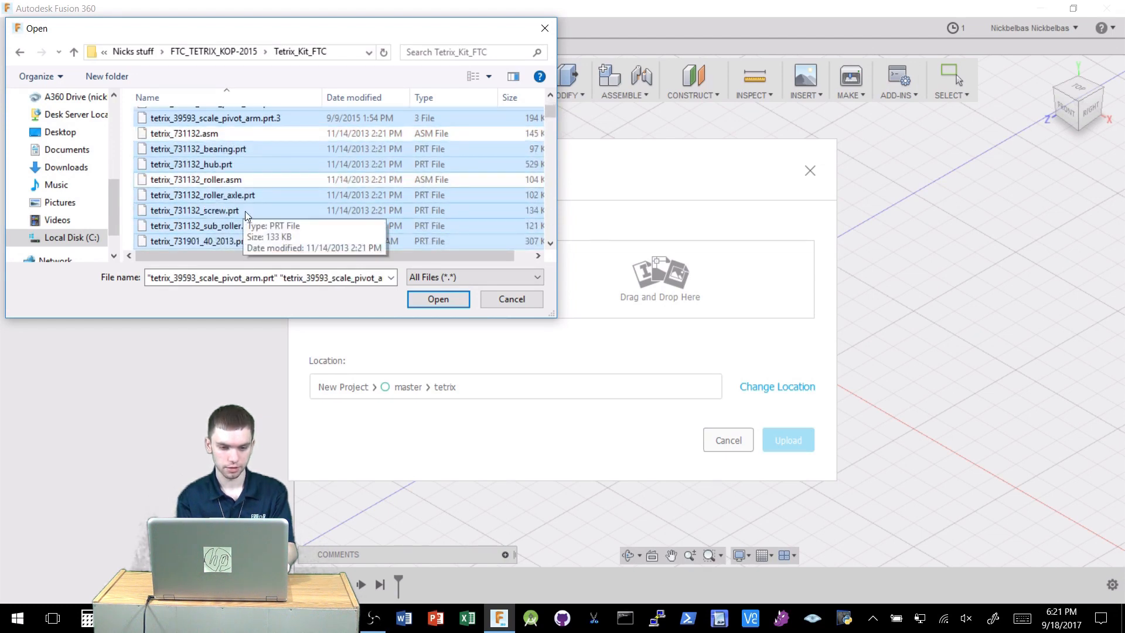
pyautogui.scroll(-2, 245, 211)
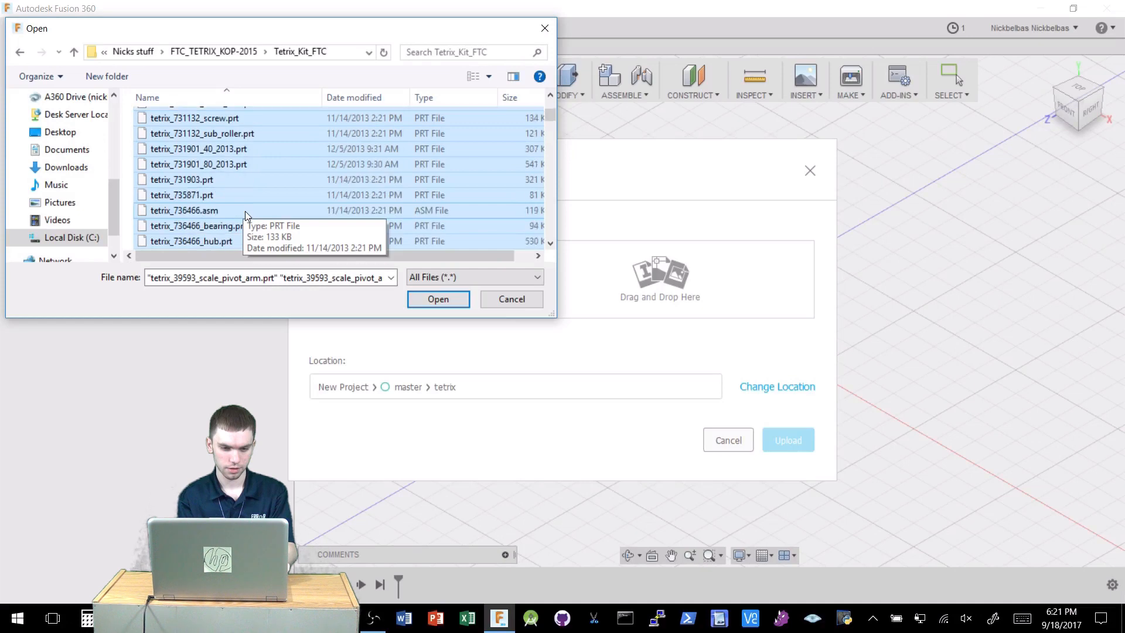
pyautogui.keyDown('ctrl'); pyautogui.click(245, 211); pyautogui.keyUp('ctrl')
pyautogui.scroll(-1, 283, 195)
pyautogui.scroll(-2, 284, 196)
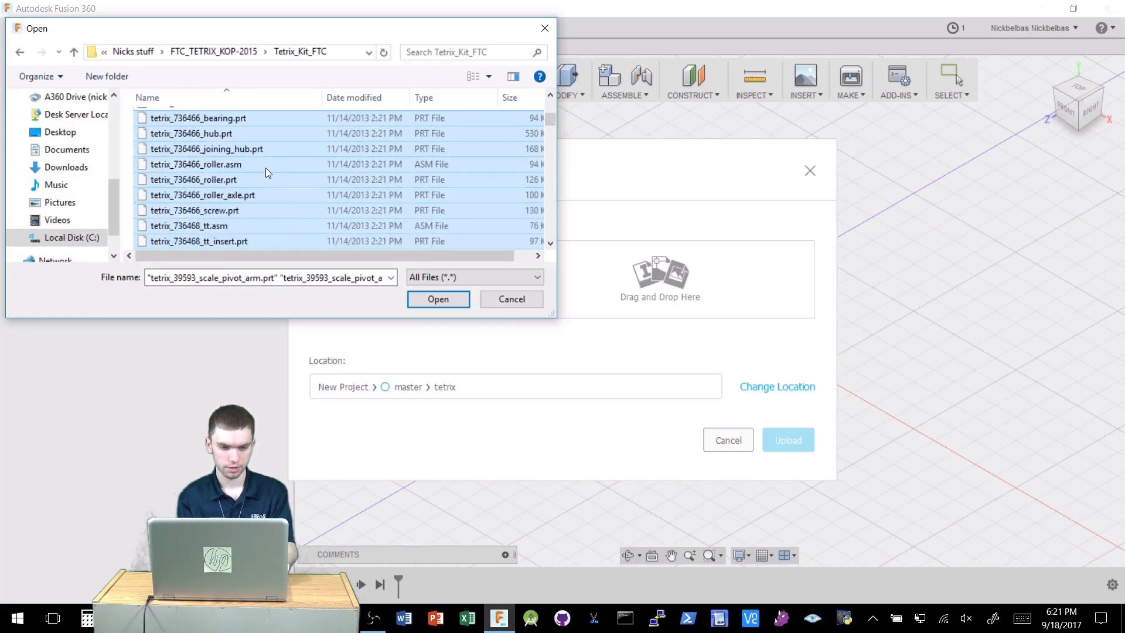
pyautogui.keyDown('ctrl'); pyautogui.click(266, 168); pyautogui.keyUp('ctrl')
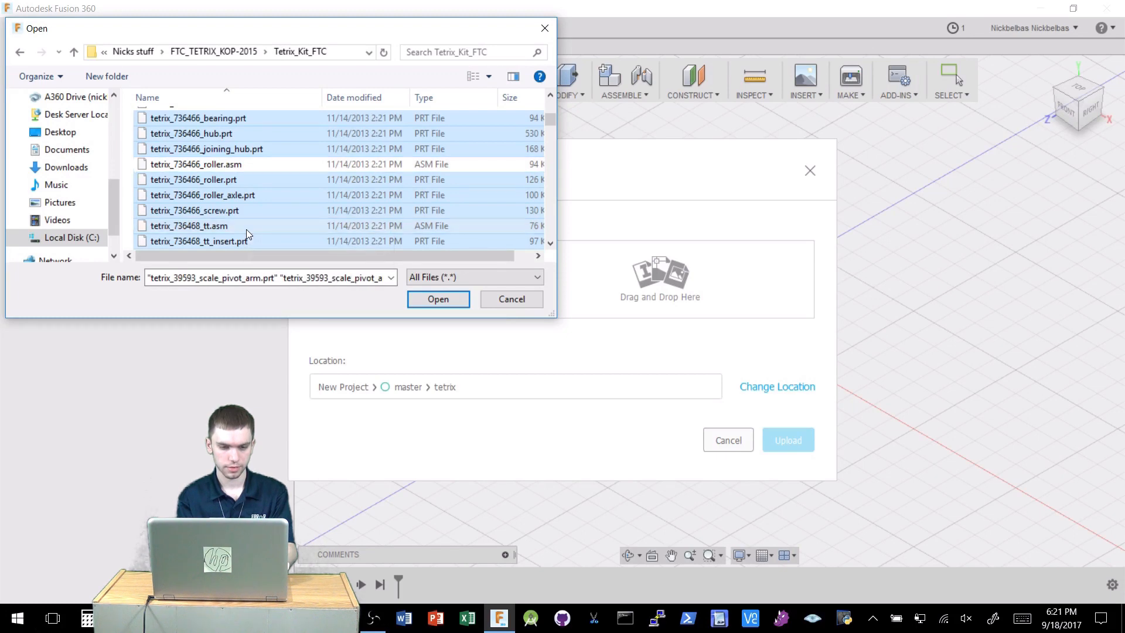
pyautogui.keyDown('ctrl'); pyautogui.click(246, 229); pyautogui.keyUp('ctrl')
pyautogui.scroll(-3, 252, 194)
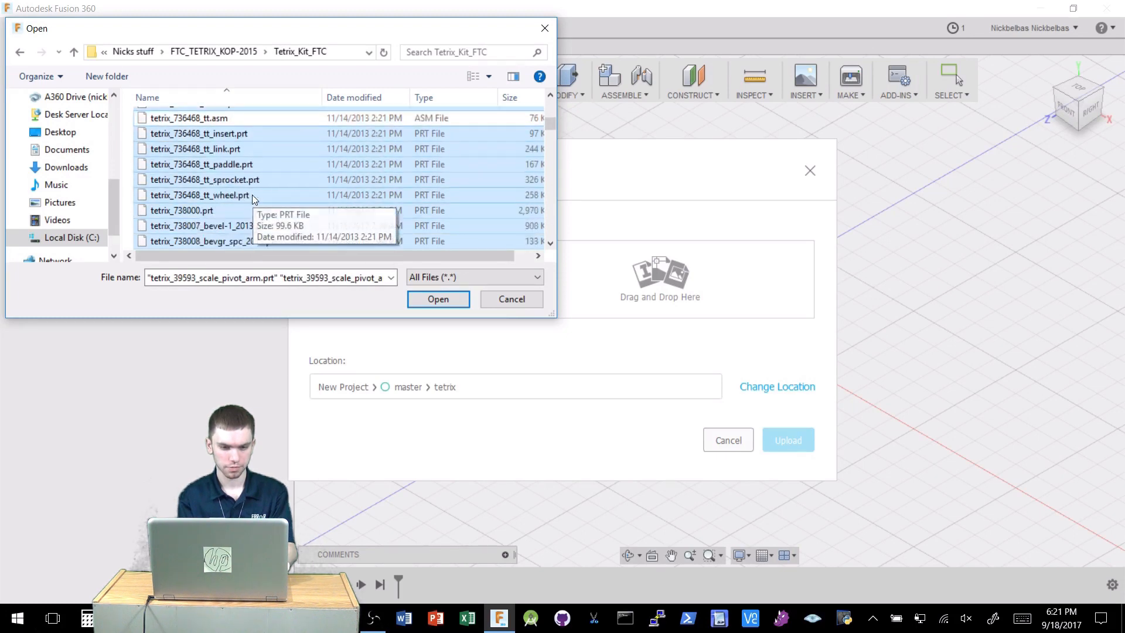
pyautogui.scroll(-2, 252, 195)
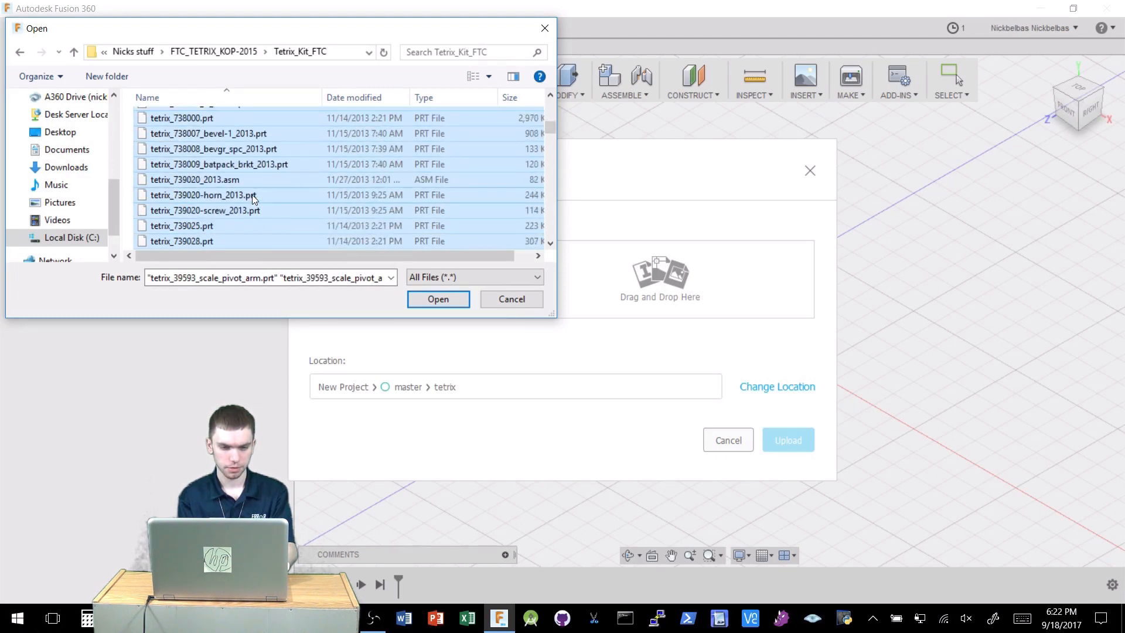
pyautogui.keyDown('ctrl'); pyautogui.click(248, 180); pyautogui.keyUp('ctrl')
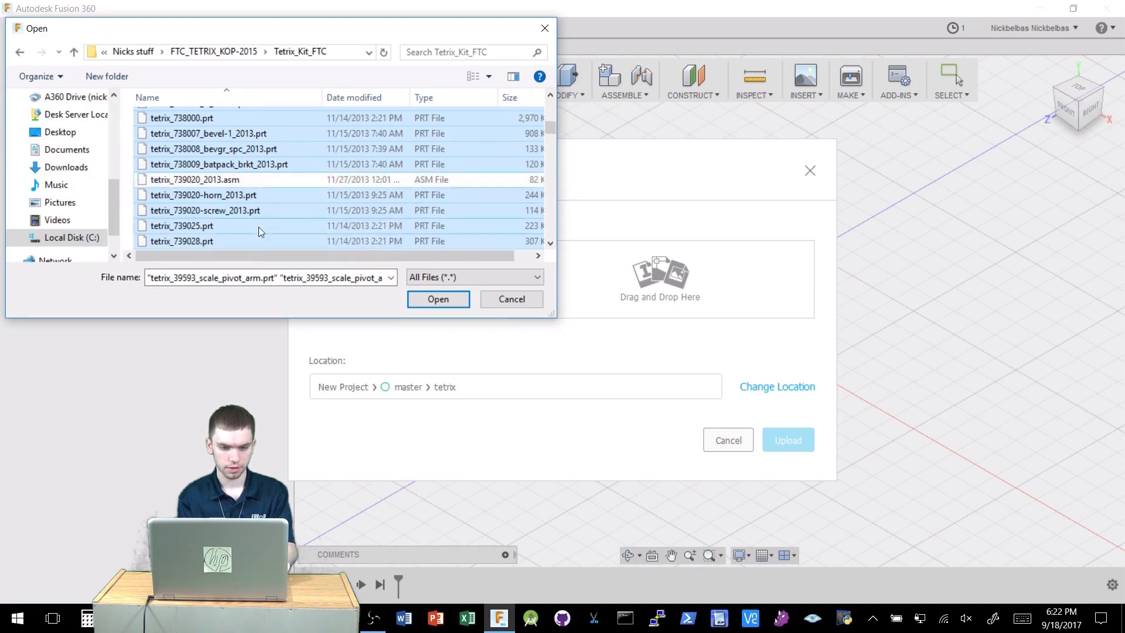
# Deselect the tetrix_739172.asm and tetrix_739177_cr_servo_2013.asm assembly files further down the list.
pyautogui.scroll(-2, 259, 229)
pyautogui.scroll(-2, 258, 227)
pyautogui.scroll(-2, 258, 227)
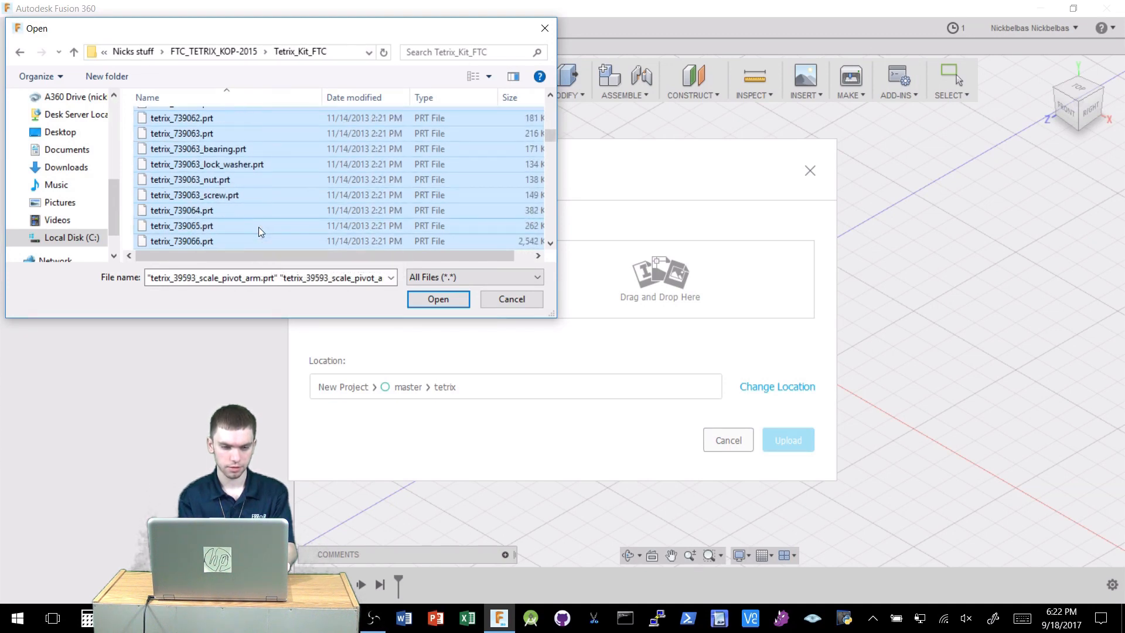
pyautogui.scroll(-4, 258, 227)
pyautogui.scroll(-4, 258, 226)
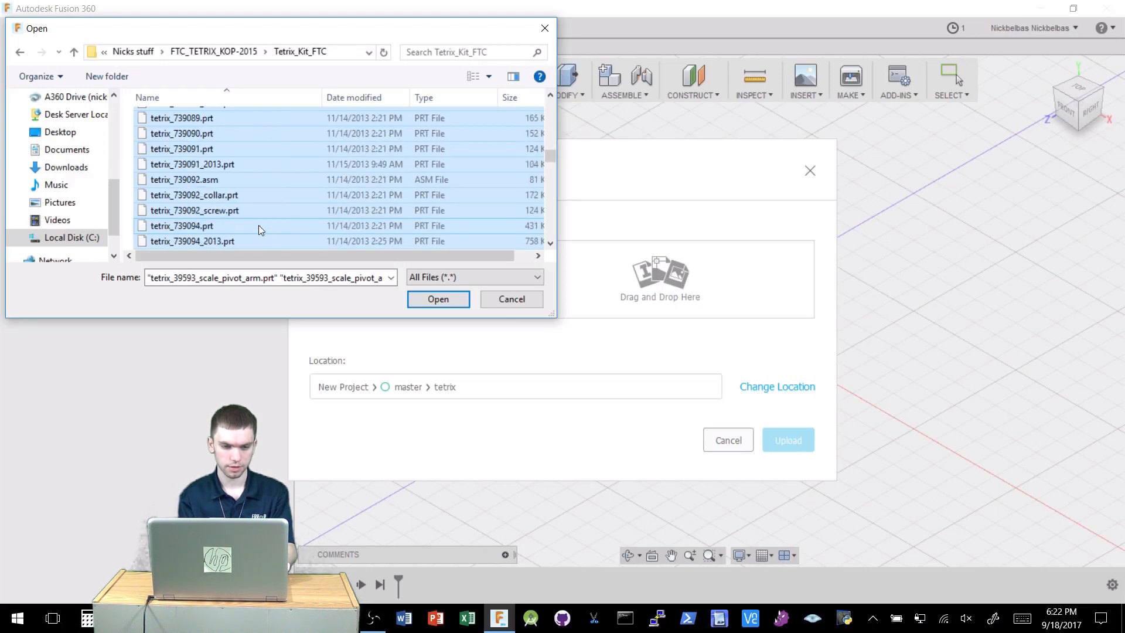
pyautogui.scroll(-2, 258, 223)
pyautogui.scroll(-3, 258, 213)
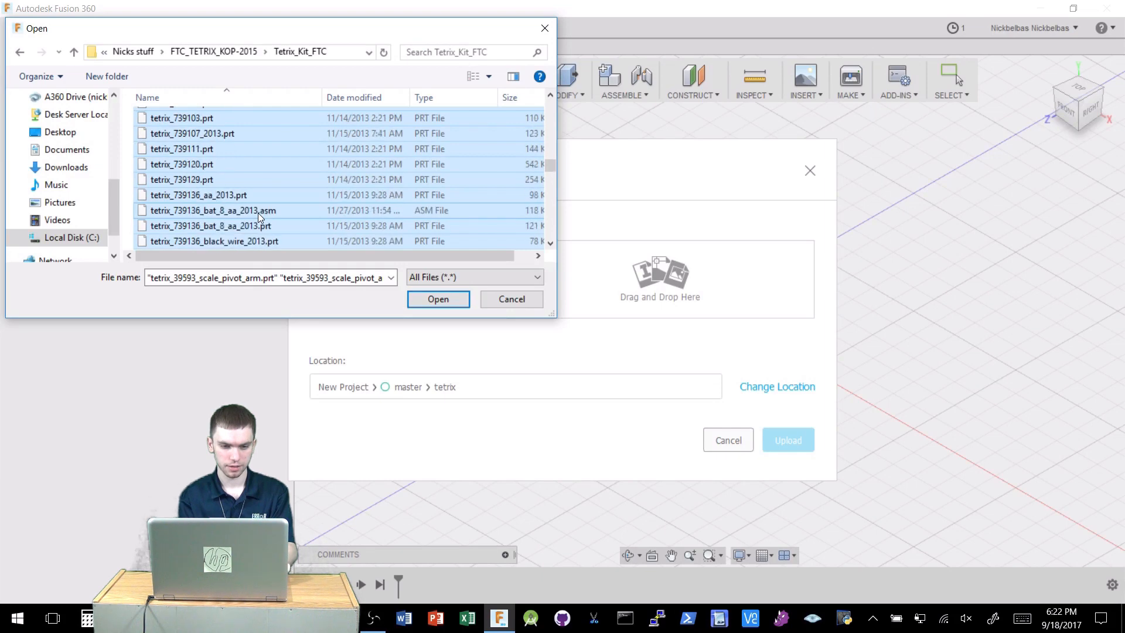
pyautogui.scroll(-3, 257, 213)
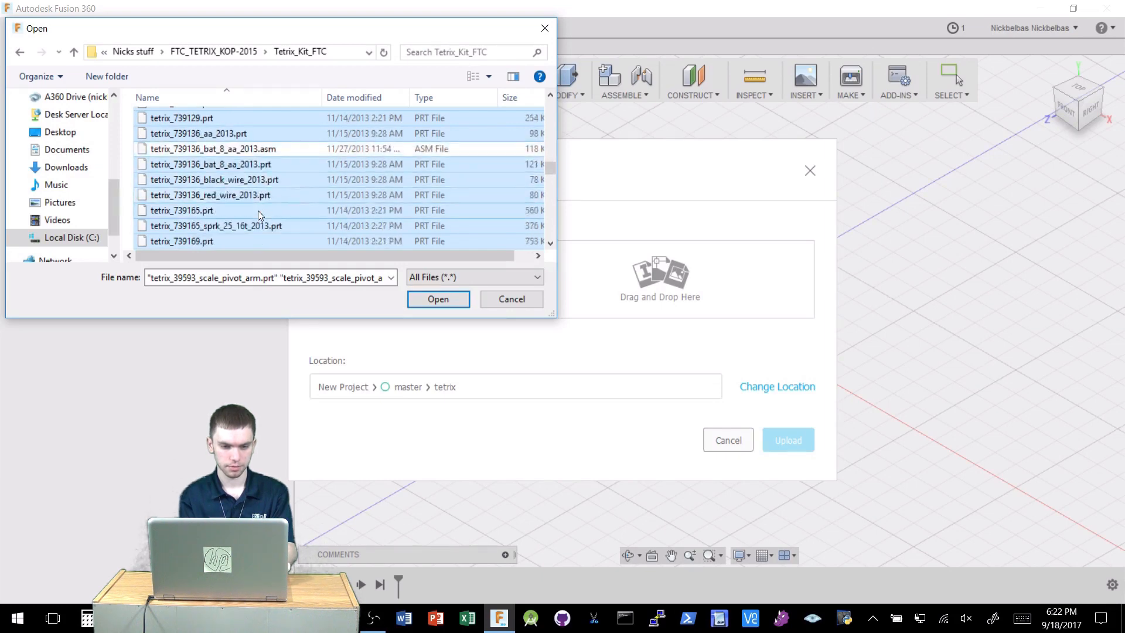
pyautogui.scroll(-2, 258, 210)
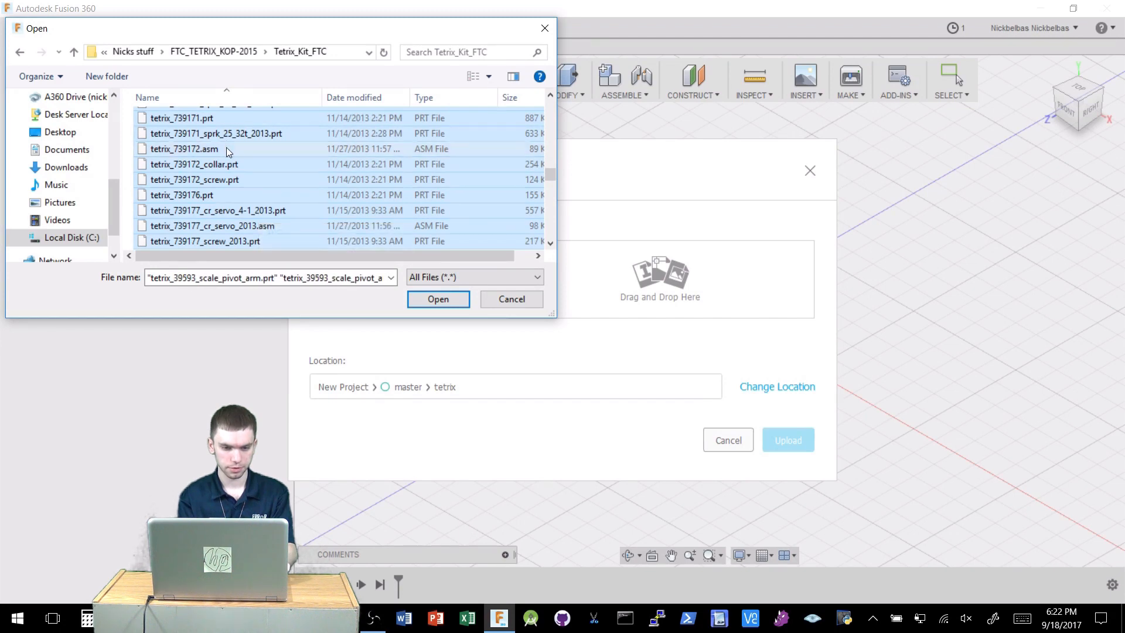
pyautogui.keyDown('ctrl'); pyautogui.click(226, 148); pyautogui.keyUp('ctrl')
pyautogui.keyDown('ctrl'); pyautogui.click(270, 226); pyautogui.keyUp('ctrl')
pyautogui.scroll(-3, 275, 209)
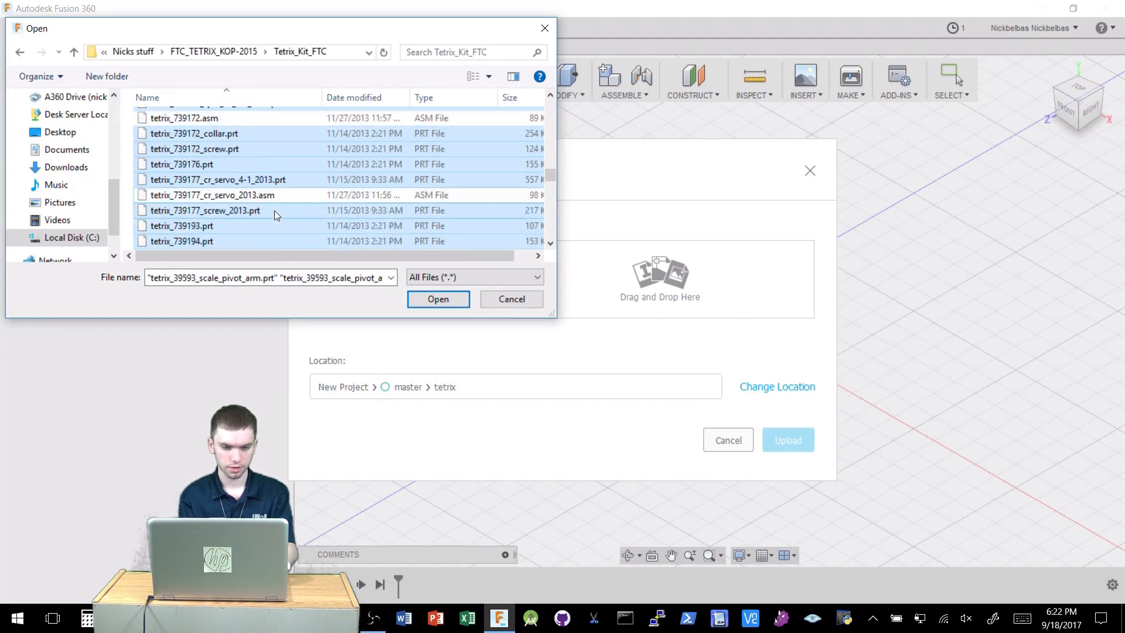
pyautogui.keyDown('ctrl'); pyautogui.click(262, 194); pyautogui.keyUp('ctrl')
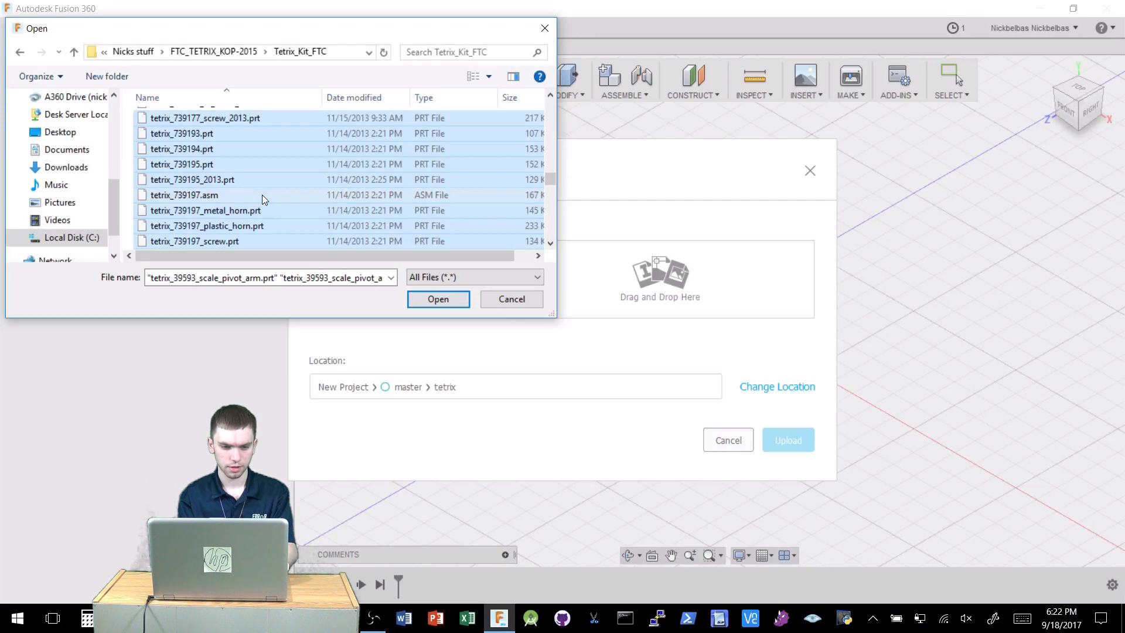
# Deselect the assembly files from tetrix_739217_chn_break_25_2013.asm through tetrix_739375_2013.asm.
pyautogui.scroll(-2, 283, 217)
pyautogui.keyDown('ctrl'); pyautogui.click(283, 181); pyautogui.keyUp('ctrl')
pyautogui.scroll(-3, 282, 217)
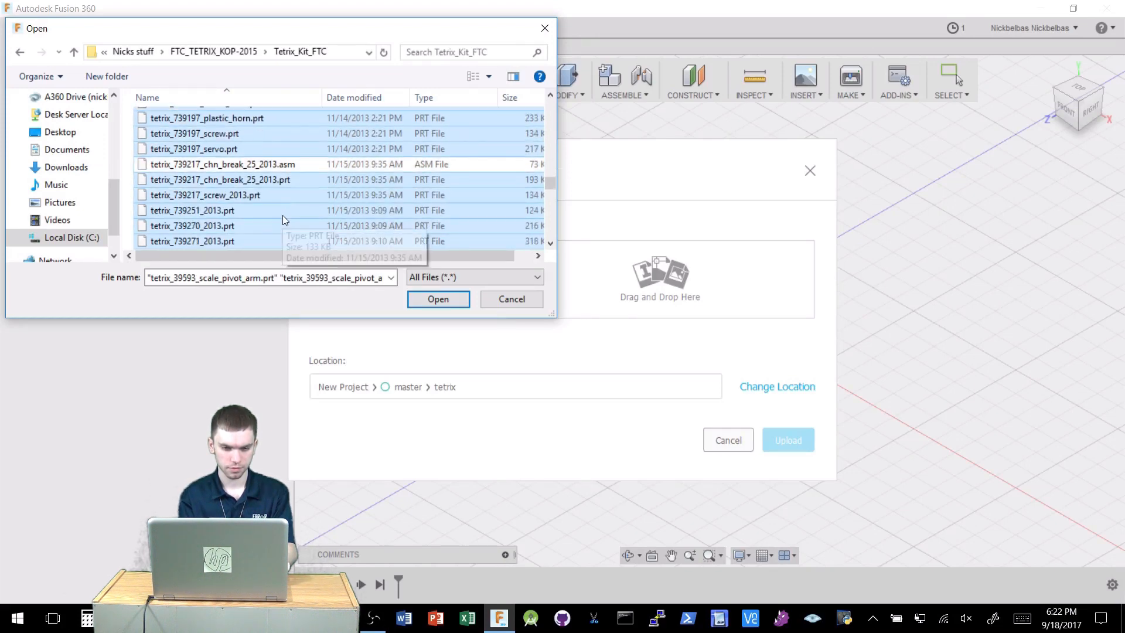
pyautogui.keyDown('ctrl'); pyautogui.click(265, 195); pyautogui.keyUp('ctrl')
pyautogui.scroll(-1, 269, 213)
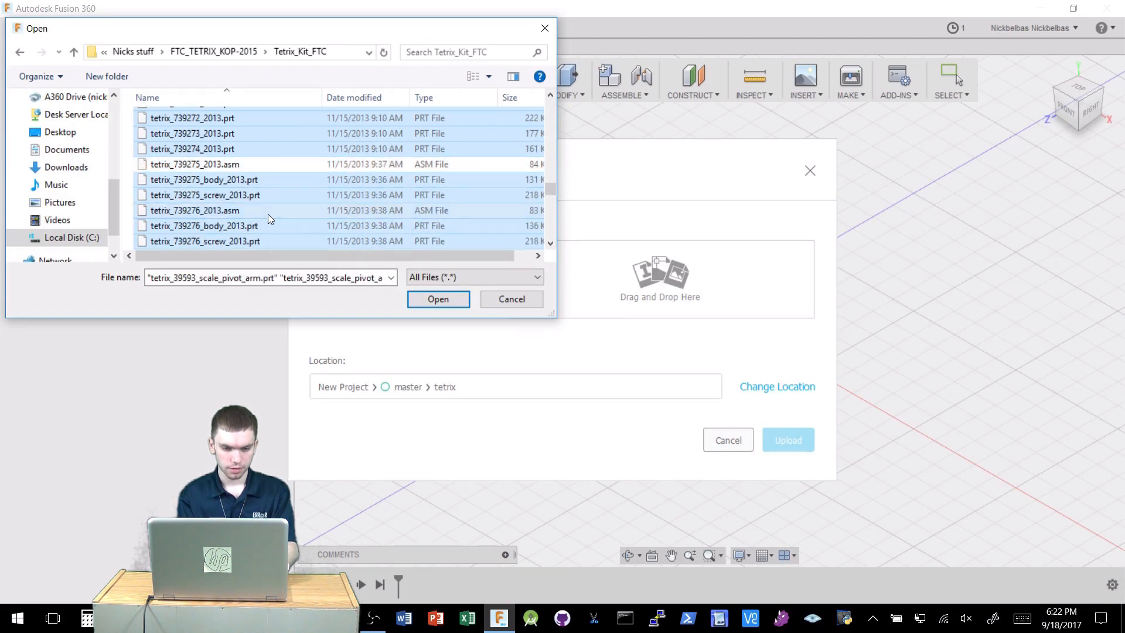
pyautogui.scroll(-3, 269, 213)
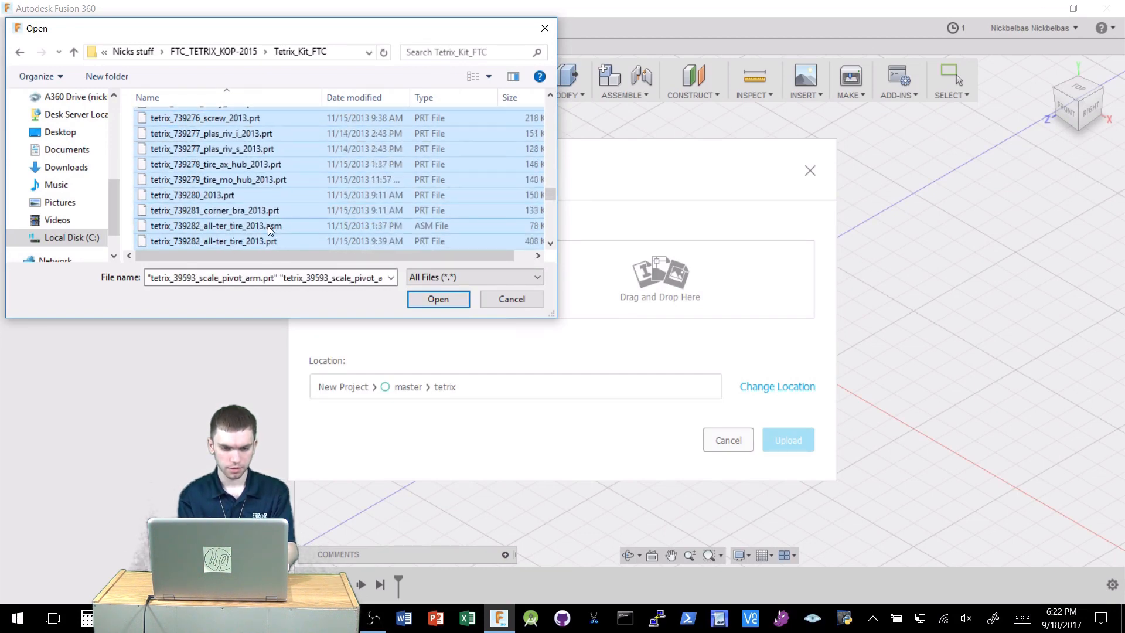
pyautogui.keyDown('ctrl'); pyautogui.click(268, 226); pyautogui.keyUp('ctrl')
pyautogui.scroll(-2, 282, 217)
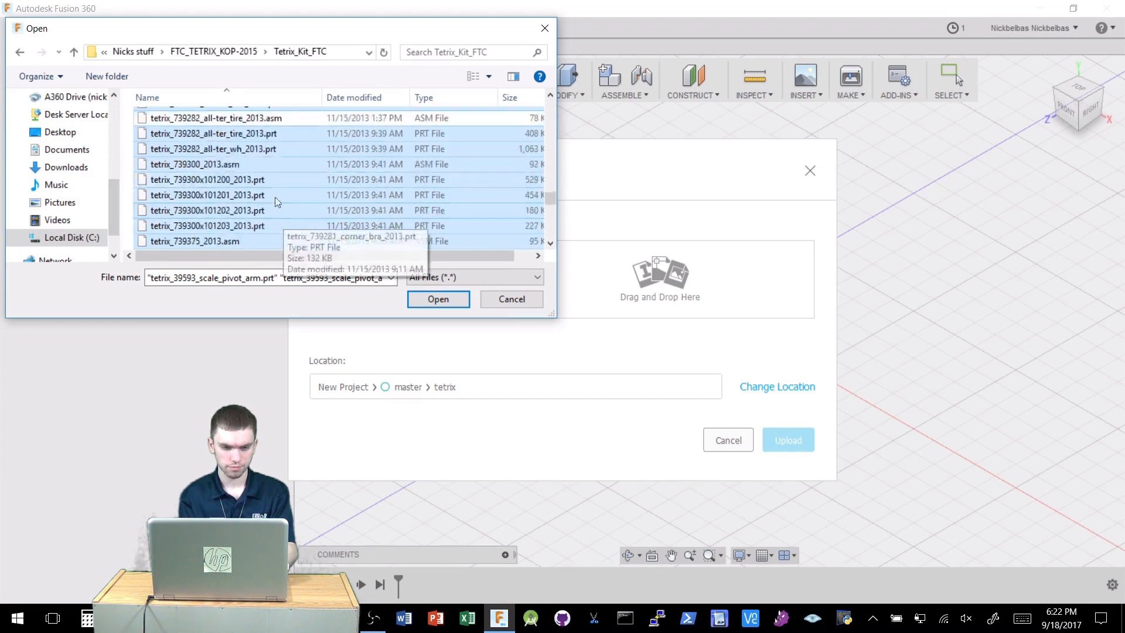
pyautogui.keyDown('ctrl'); pyautogui.click(261, 163); pyautogui.keyUp('ctrl')
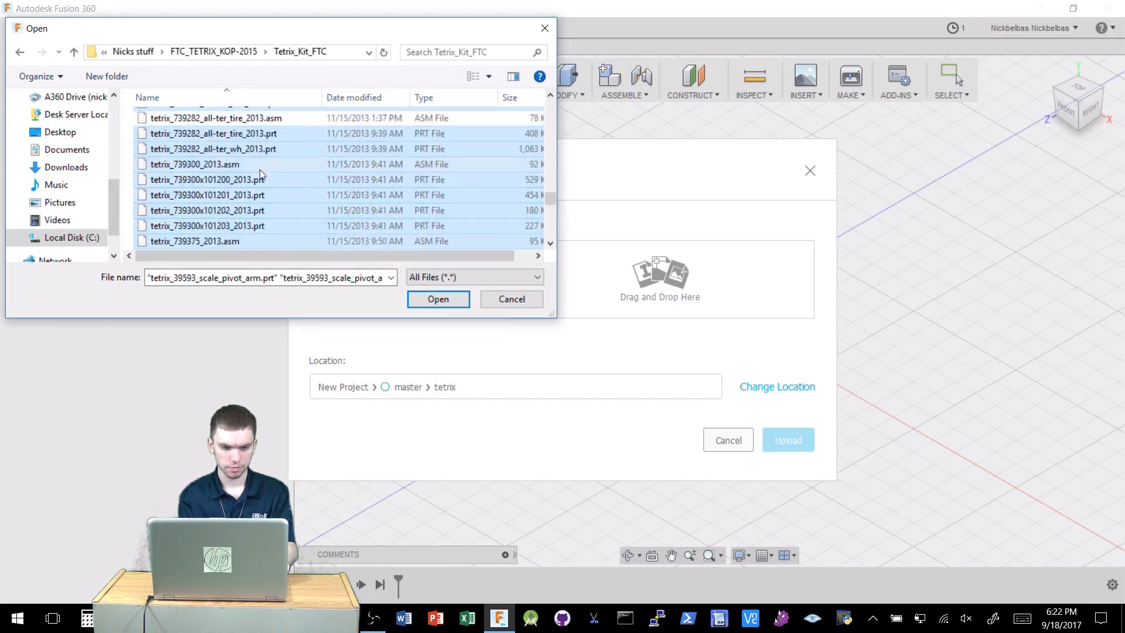
pyautogui.keyDown('ctrl'); pyautogui.click(244, 244); pyautogui.keyUp('ctrl')
# Deselect the tetrix_739375x, tetrix_739383, tetrix_739900x and tetrix_739901 assembly files.
pyautogui.scroll(-2, 264, 223)
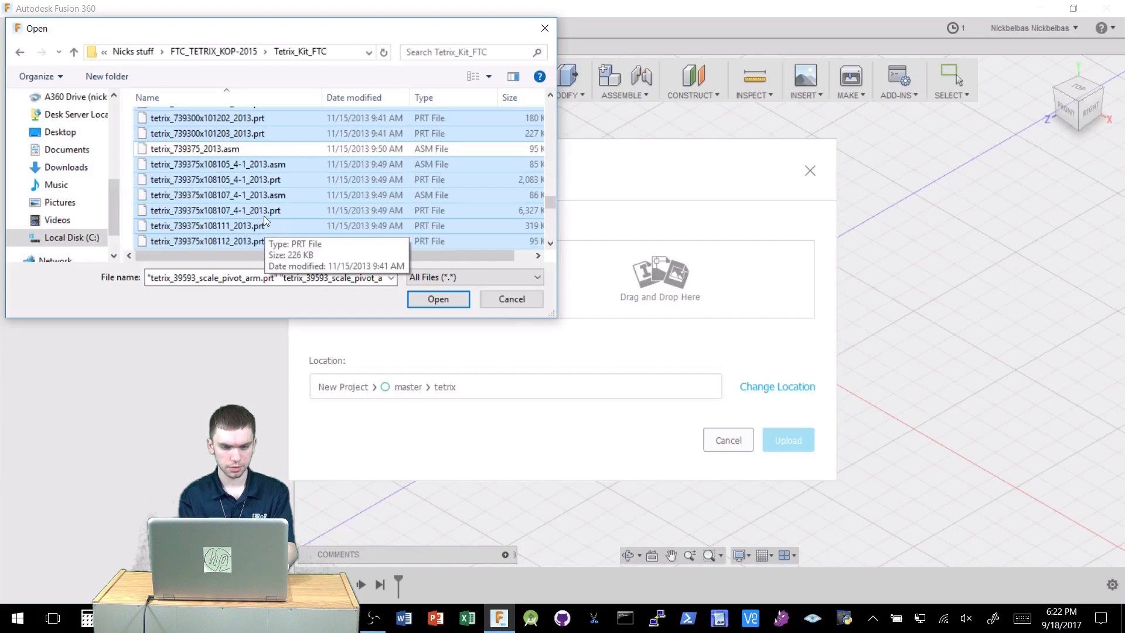
pyautogui.keyDown('ctrl'); pyautogui.click(265, 167); pyautogui.keyUp('ctrl')
pyautogui.keyDown('ctrl'); pyautogui.click(272, 195); pyautogui.keyUp('ctrl')
pyautogui.scroll(-3, 274, 209)
pyautogui.keyDown('ctrl'); pyautogui.click(275, 180); pyautogui.keyUp('ctrl')
pyautogui.scroll(-3, 275, 209)
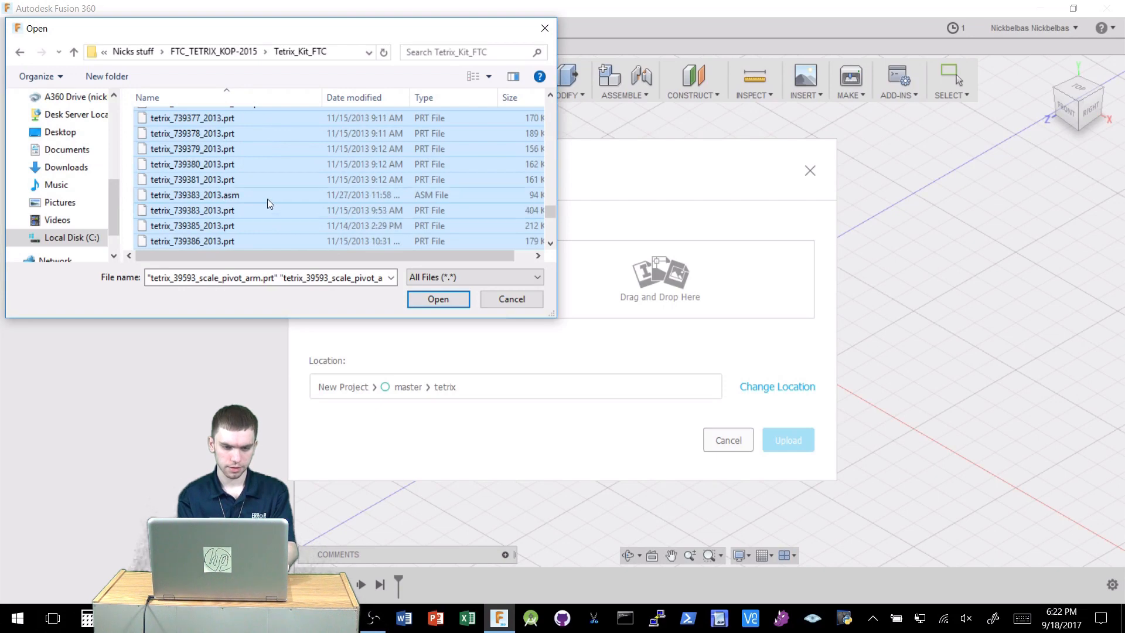
pyautogui.keyDown('ctrl'); pyautogui.click(267, 199); pyautogui.keyUp('ctrl')
pyautogui.scroll(-3, 269, 223)
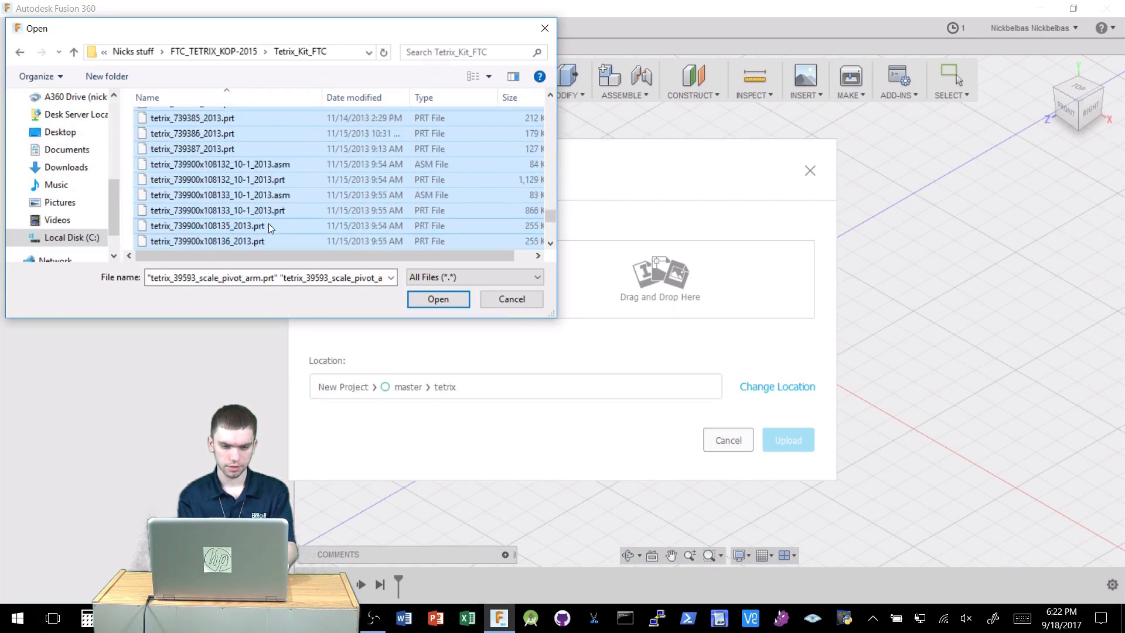
pyautogui.keyDown('ctrl'); pyautogui.click(273, 164); pyautogui.keyUp('ctrl')
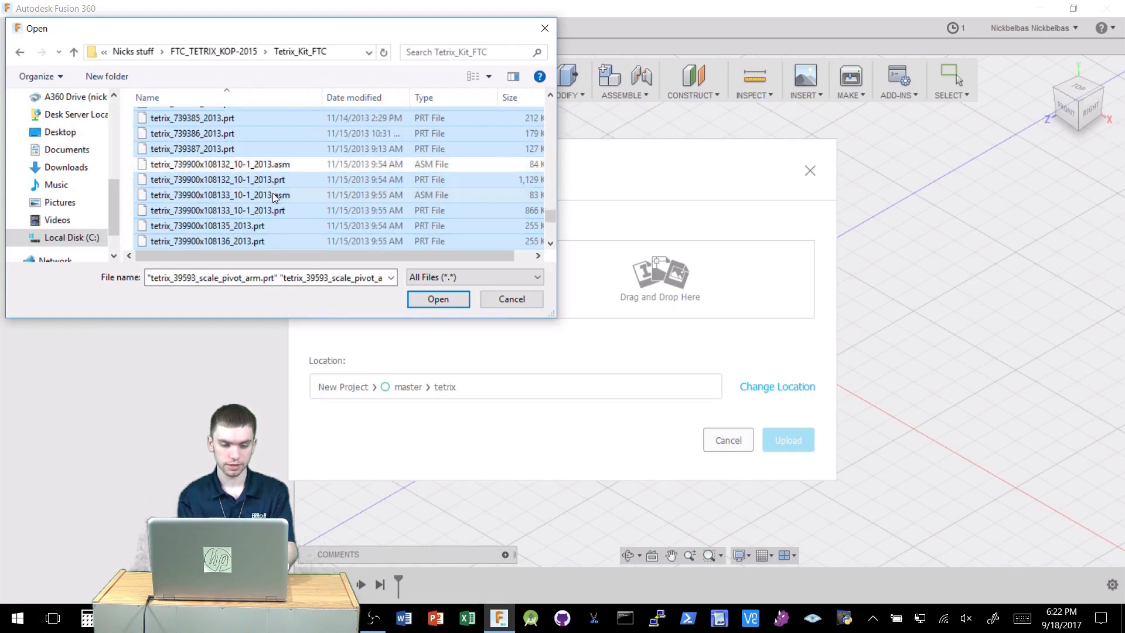
pyautogui.scroll(-3, 272, 195)
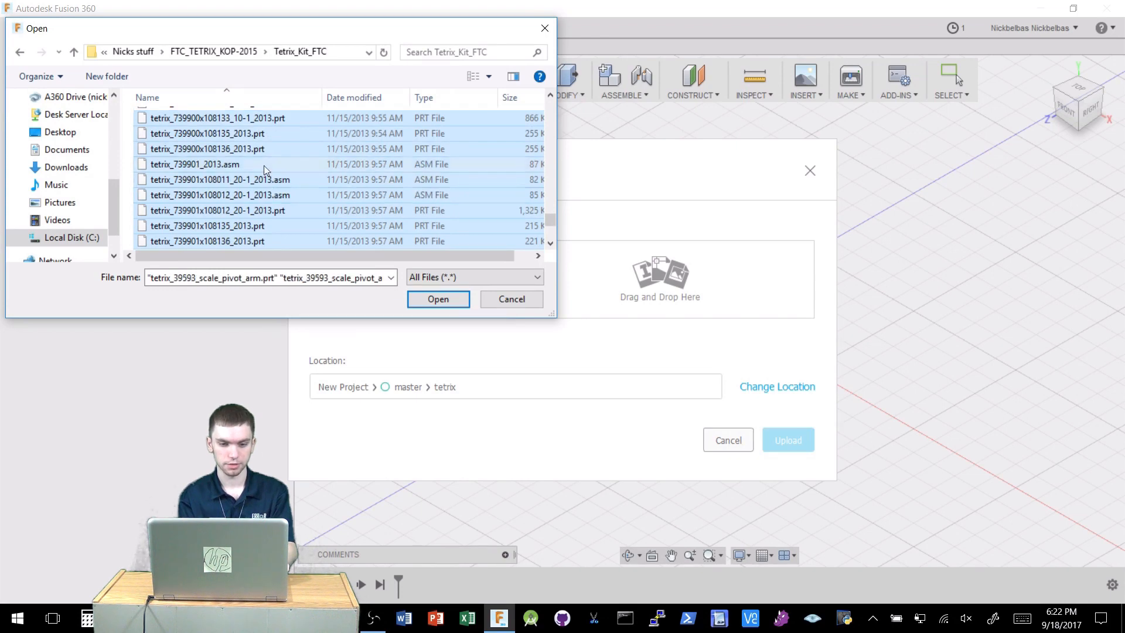
pyautogui.keyDown('ctrl'); pyautogui.click(264, 166); pyautogui.keyUp('ctrl')
pyautogui.keyDown('ctrl'); pyautogui.click(265, 179); pyautogui.keyUp('ctrl')
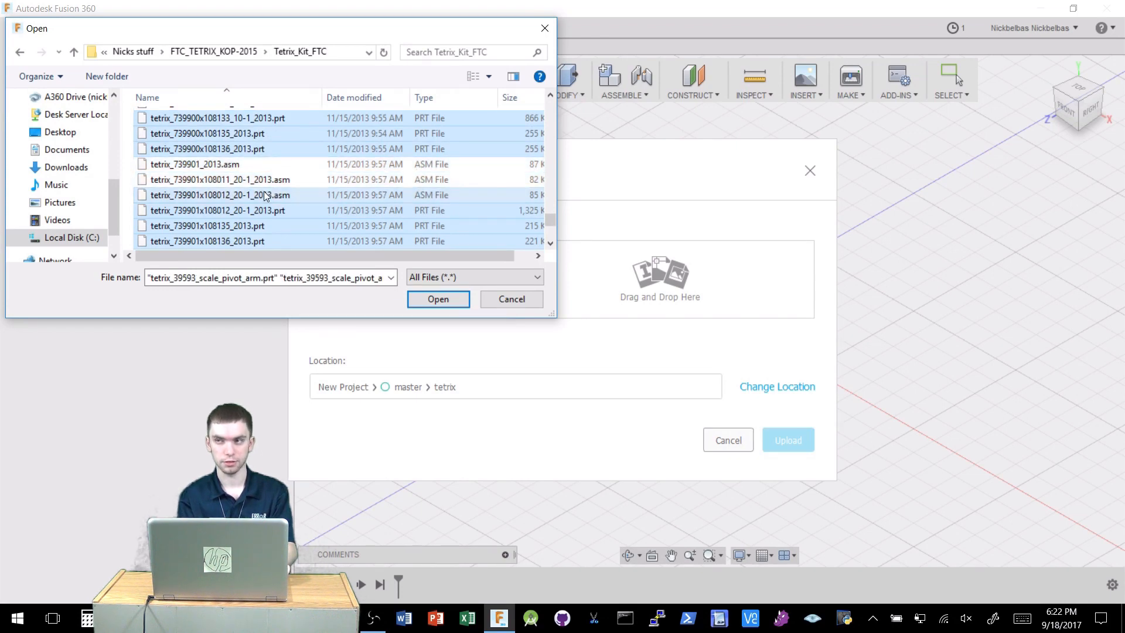
# Deselect the tetrix_739904 and tetrix_739905 servo and horn assembly files.
pyautogui.scroll(-2, 264, 195)
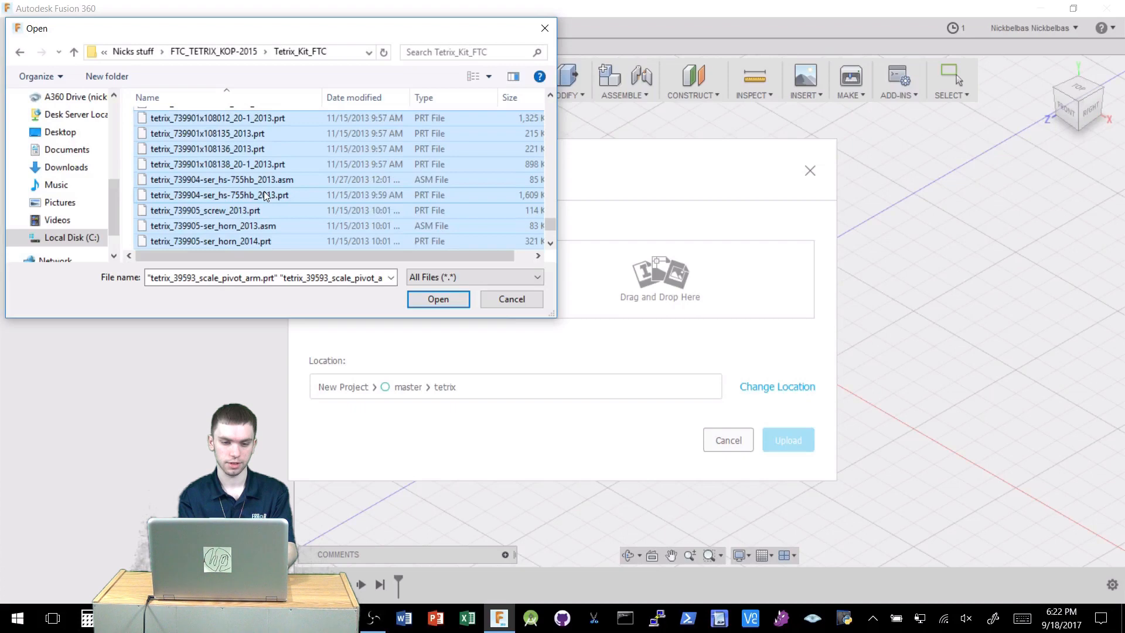
pyautogui.keyDown('ctrl'); pyautogui.click(268, 184); pyautogui.keyUp('ctrl')
pyautogui.scroll(-1, 275, 212)
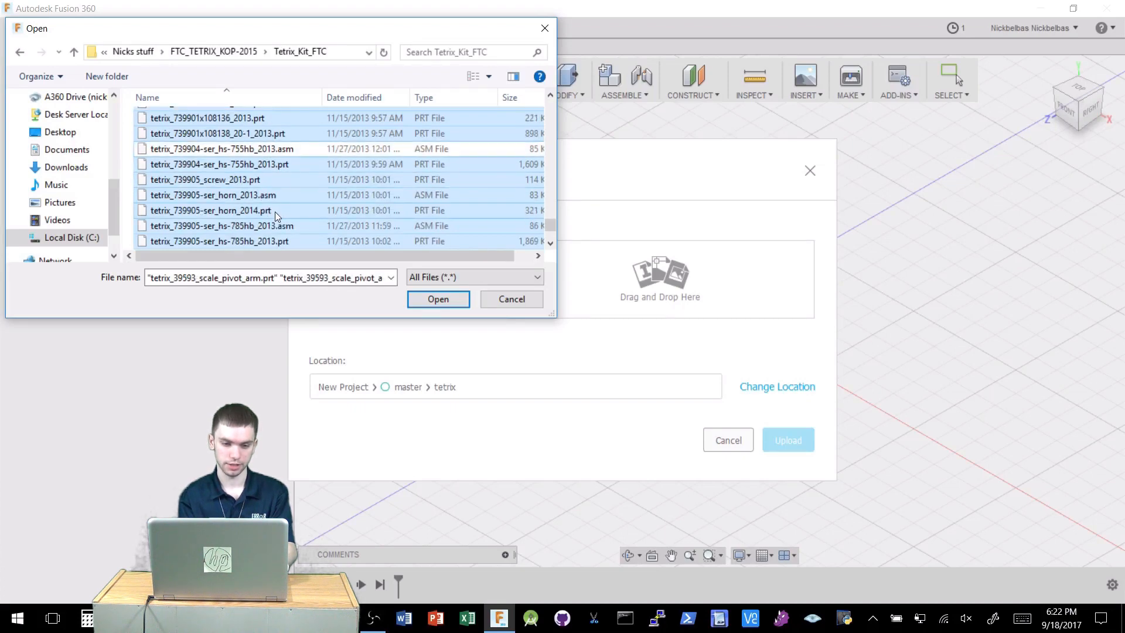
pyautogui.keyDown('ctrl'); pyautogui.click(273, 198); pyautogui.keyUp('ctrl')
pyautogui.keyDown('ctrl'); pyautogui.click(286, 230); pyautogui.keyUp('ctrl')
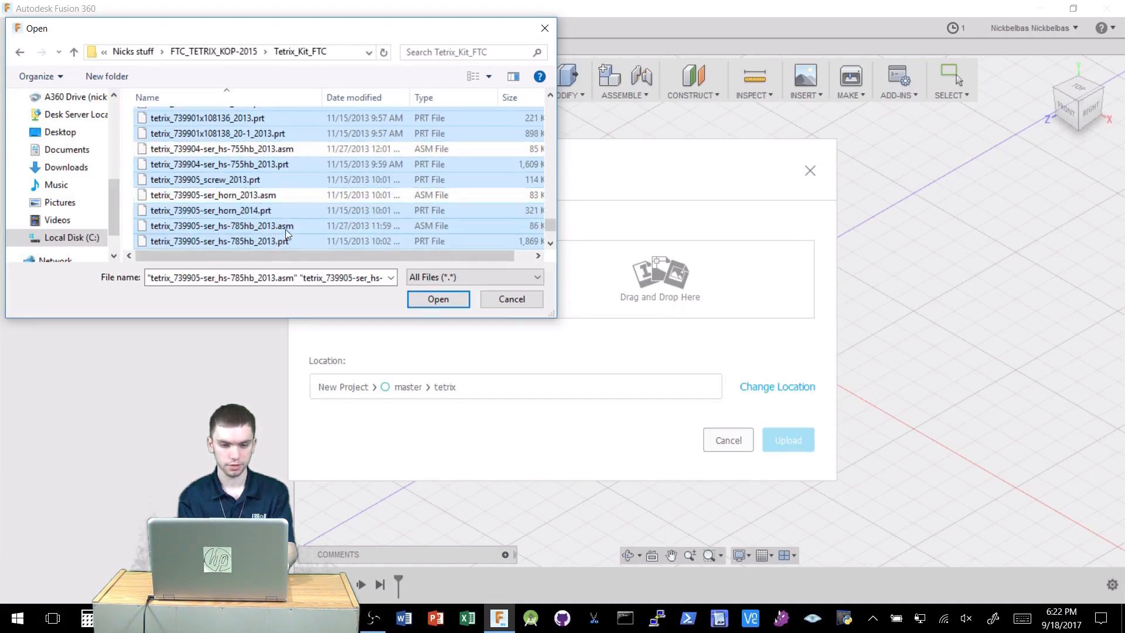
pyautogui.scroll(-2, 285, 230)
pyautogui.scroll(-1, 279, 200)
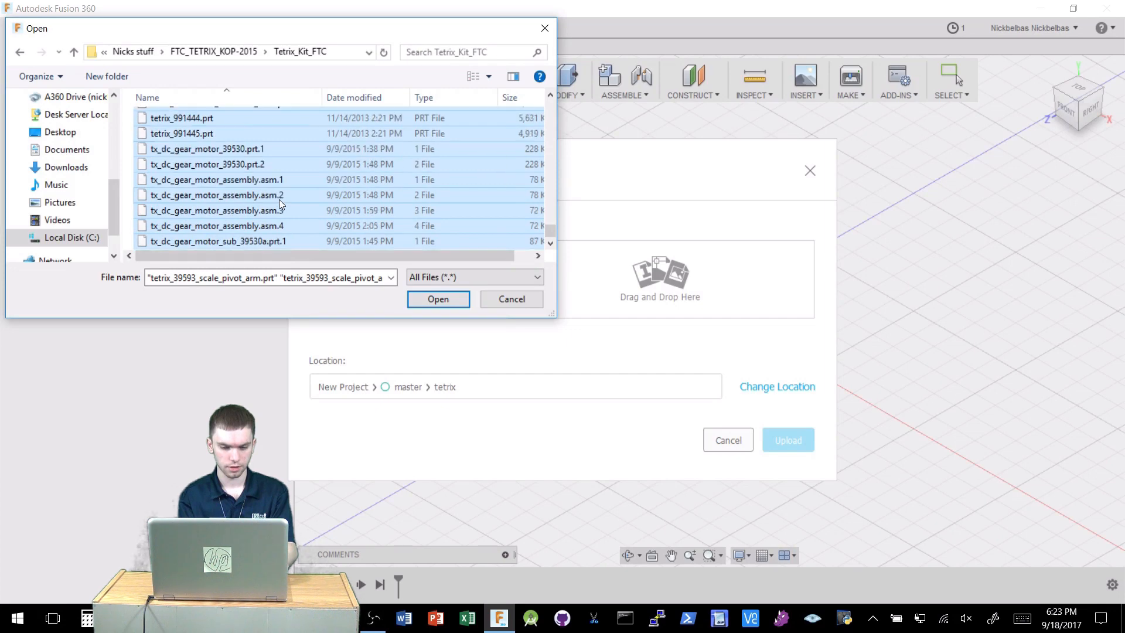
# Deselect tx_dc_gear_motor_assembly.asm.1 to .asm.3, then open the remaining selection into the upload list and review it.
pyautogui.keyDown('ctrl'); pyautogui.click(275, 180); pyautogui.keyUp('ctrl')
pyautogui.keyDown('ctrl'); pyautogui.click(277, 195); pyautogui.keyUp('ctrl')
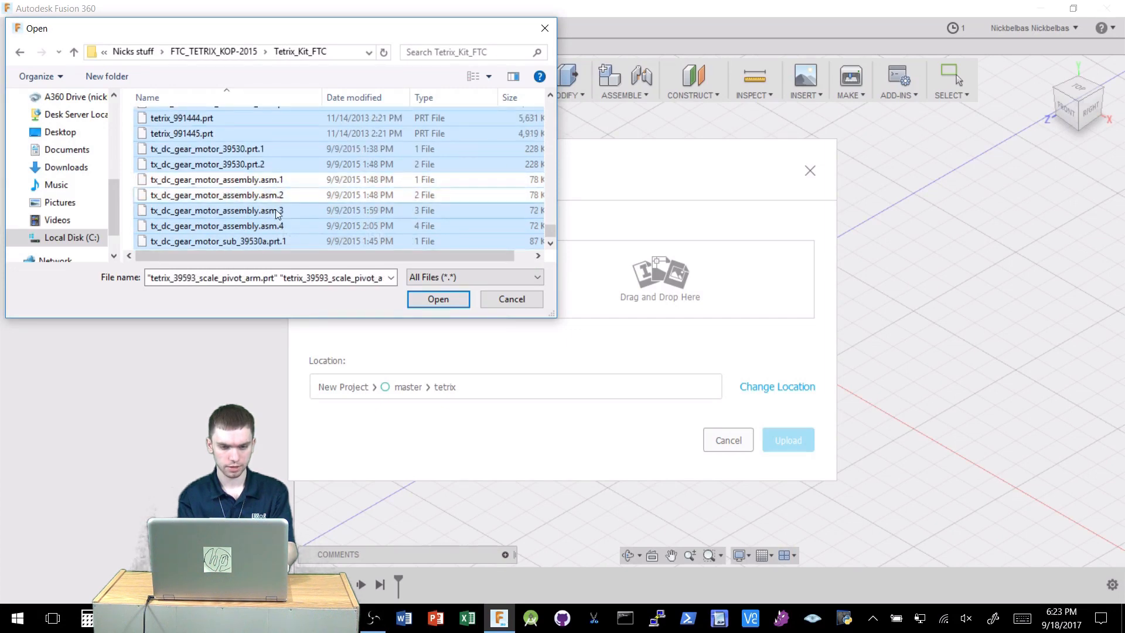
pyautogui.keyDown('ctrl'); pyautogui.click(279, 211); pyautogui.keyUp('ctrl')
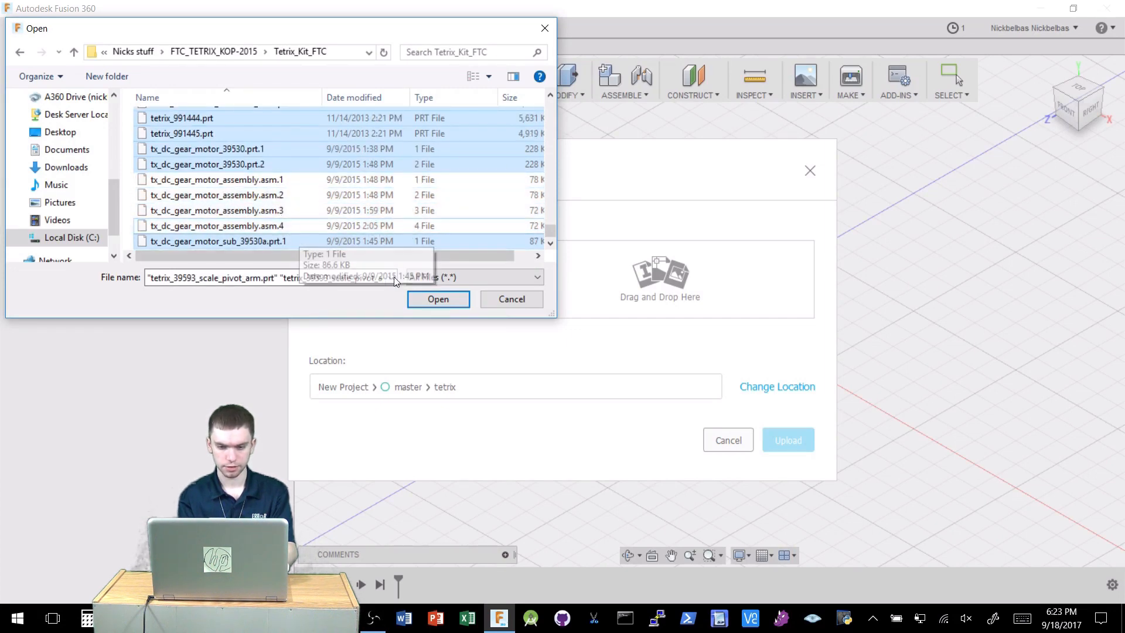
pyautogui.click(453, 306)
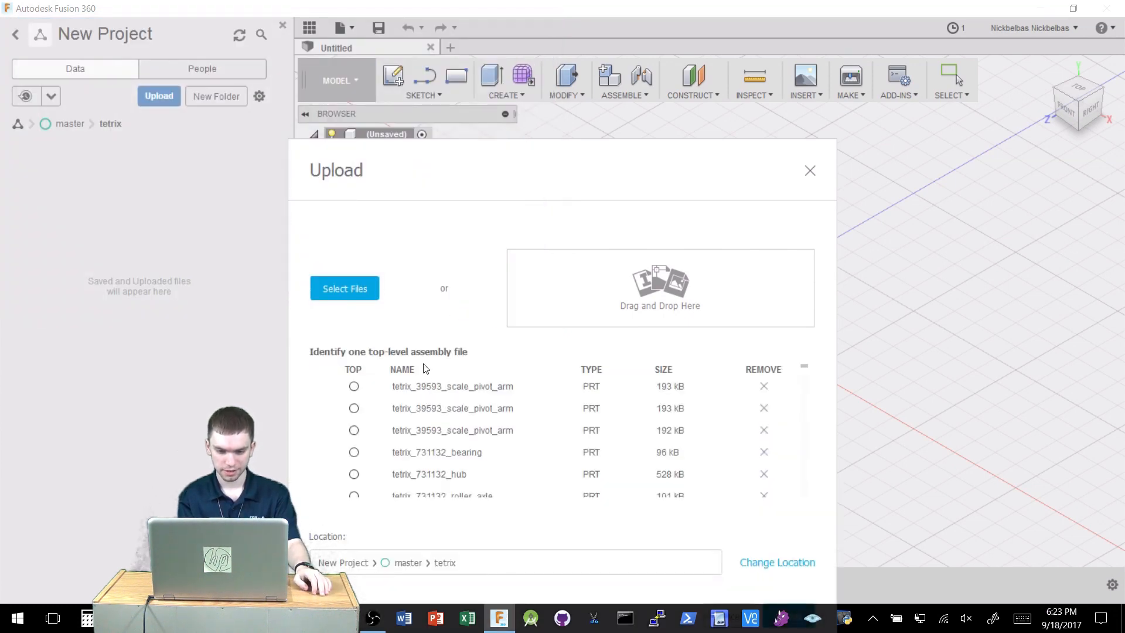
pyautogui.scroll(-10, 475, 423)
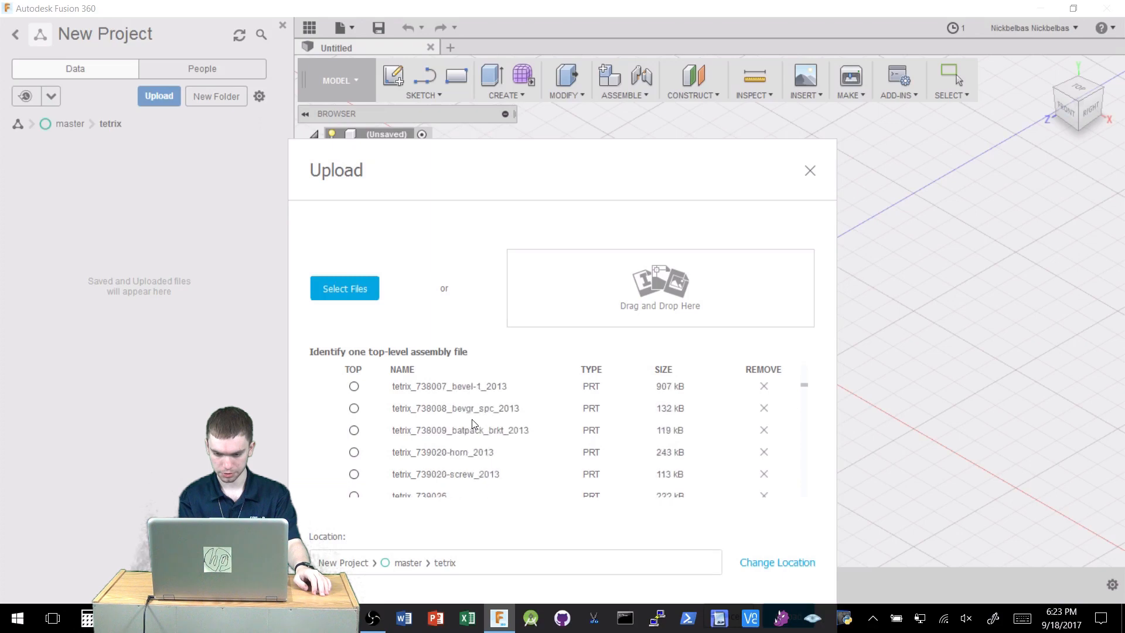
pyautogui.scroll(5, 475, 423)
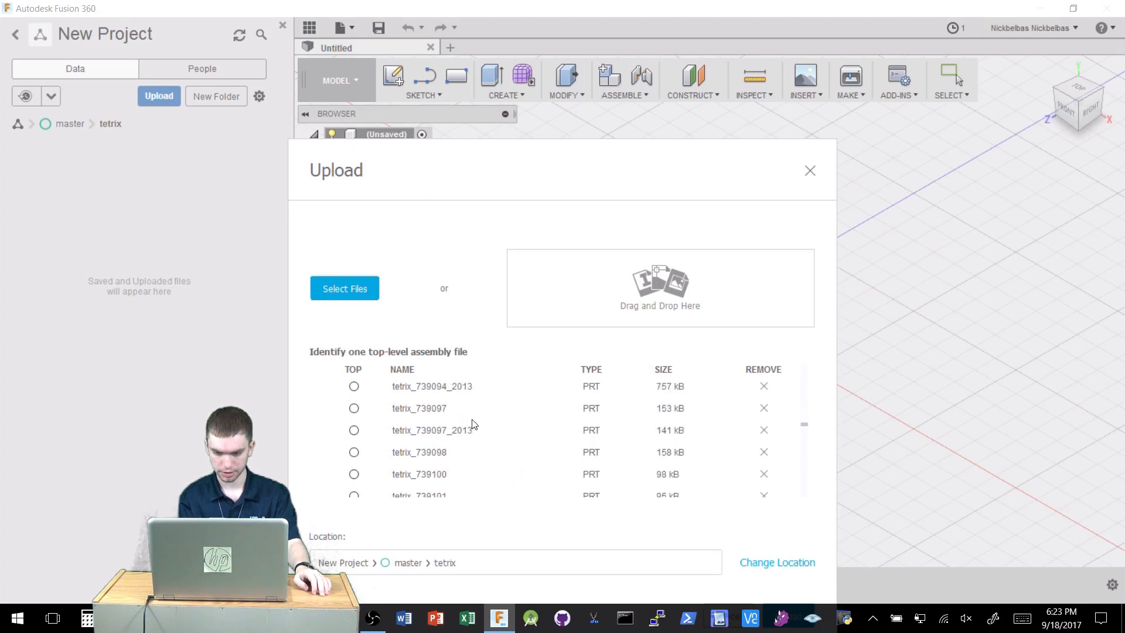
# Remove the tetrix_739083 assembly file from the upload list.
pyautogui.scroll(-3, 475, 423)
pyautogui.scroll(1, 475, 423)
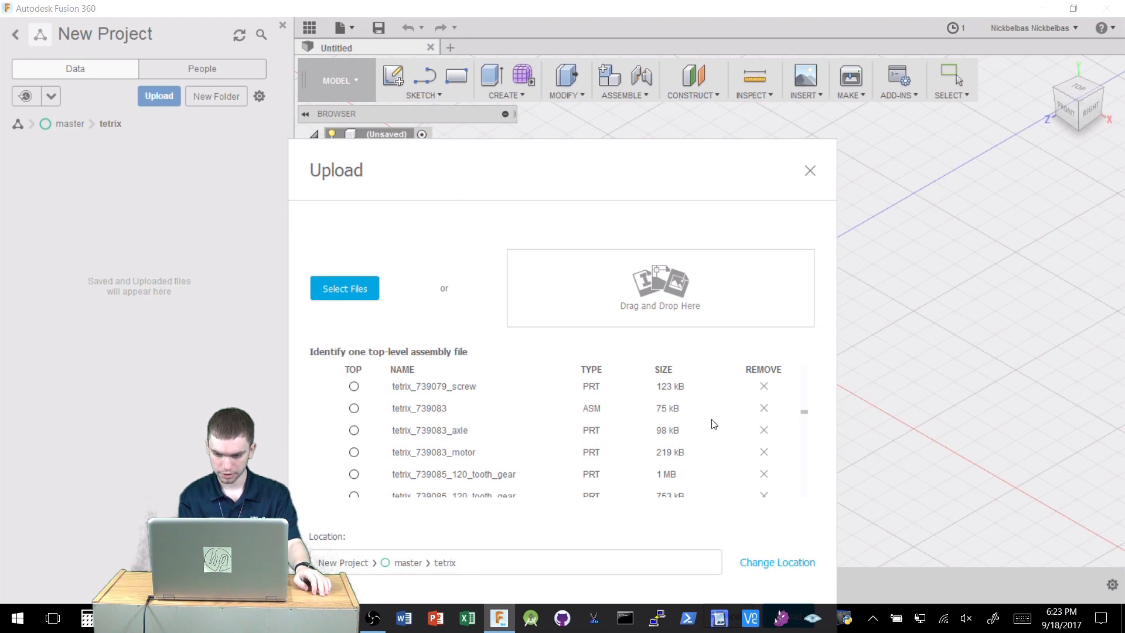
pyautogui.click(764, 410)
# Remove the tetrix_739079 assembly file from the upload list.
pyautogui.scroll(-1, 643, 423)
pyautogui.scroll(5, 642, 423)
pyautogui.scroll(5, 642, 423)
pyautogui.scroll(-10, 642, 400)
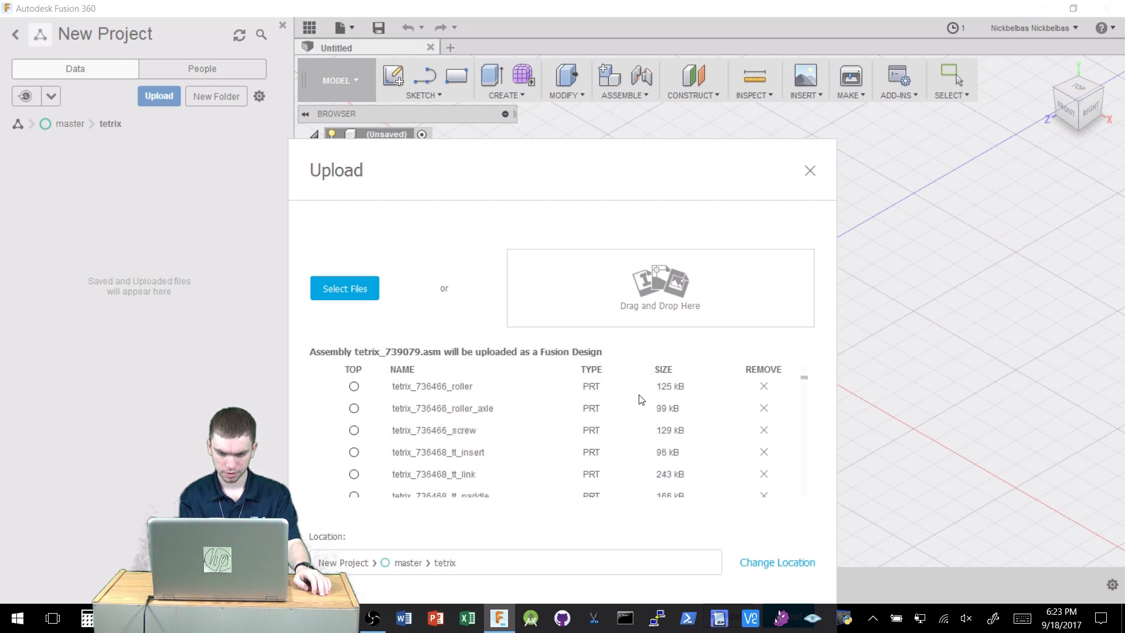
pyautogui.scroll(3, 642, 400)
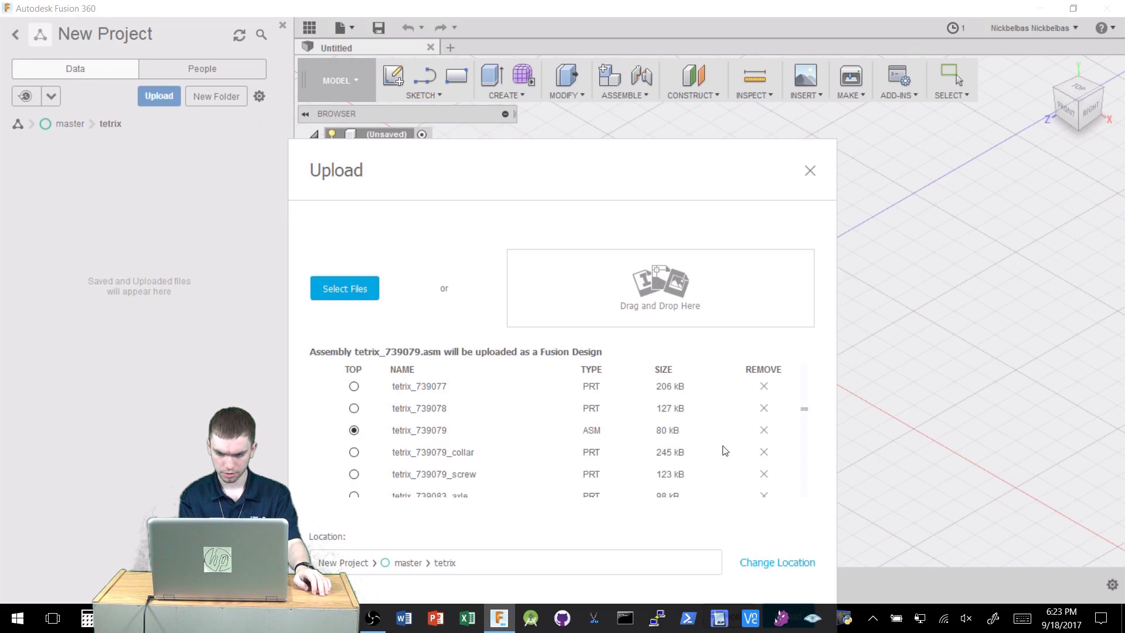
pyautogui.click(764, 432)
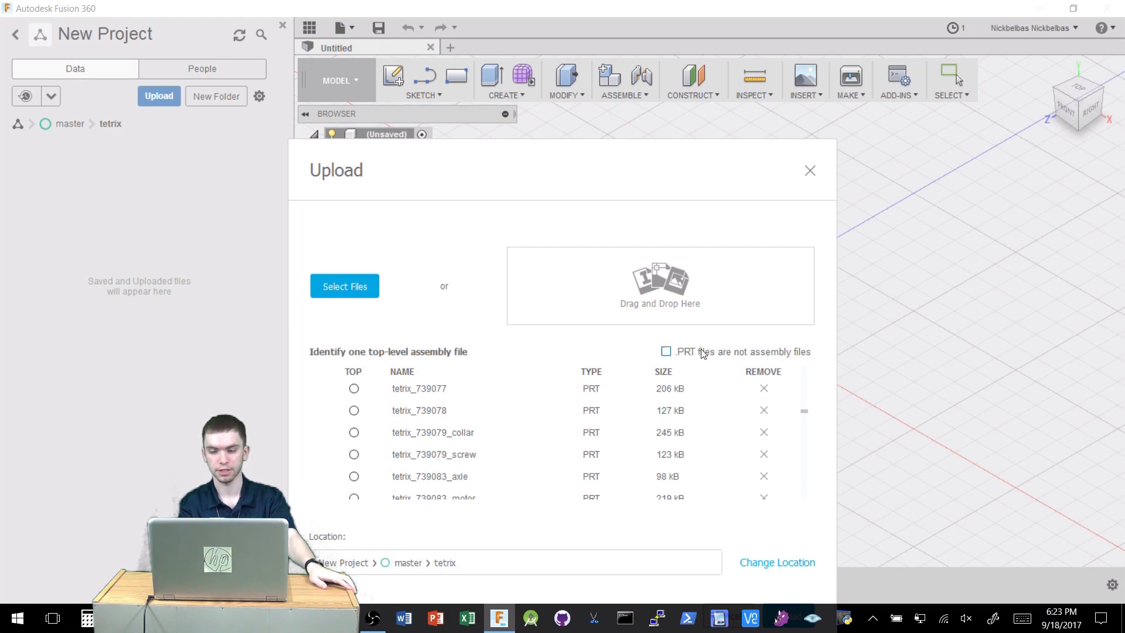
# Declare that .PRT files are not assembly files and upload the remaining part files to the tetrix folder.
pyautogui.click(679, 354)
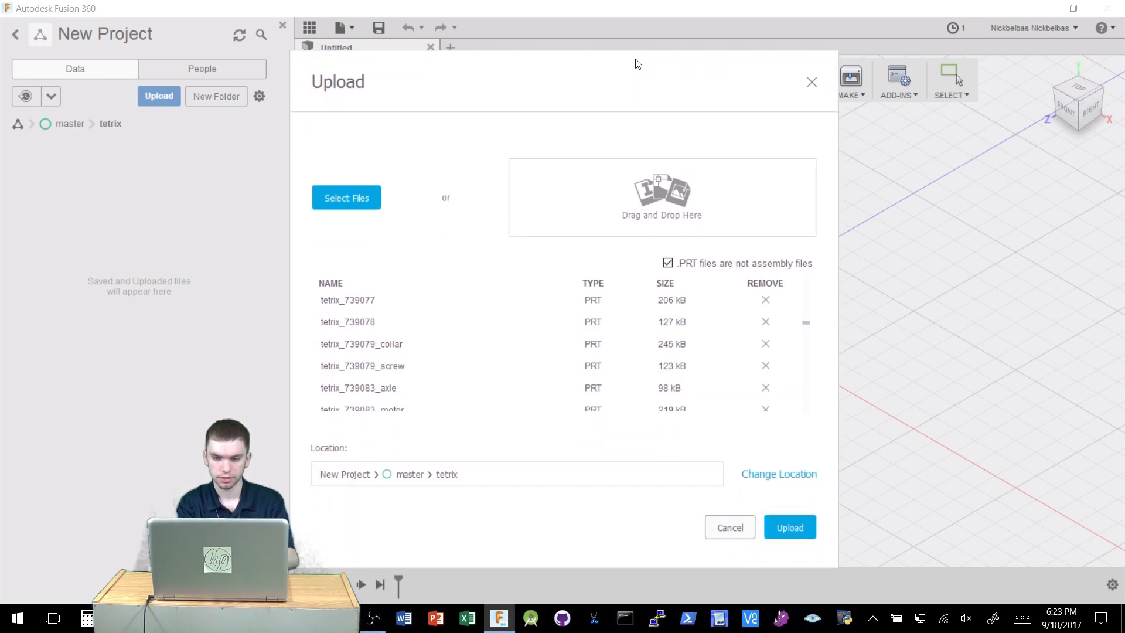
pyautogui.click(801, 528)
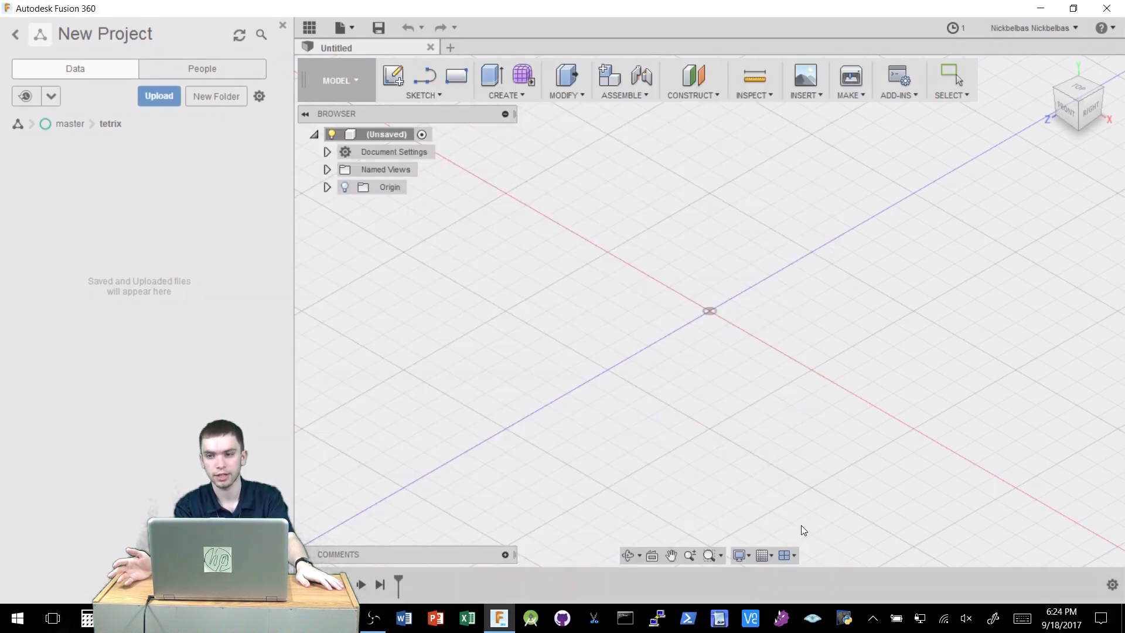
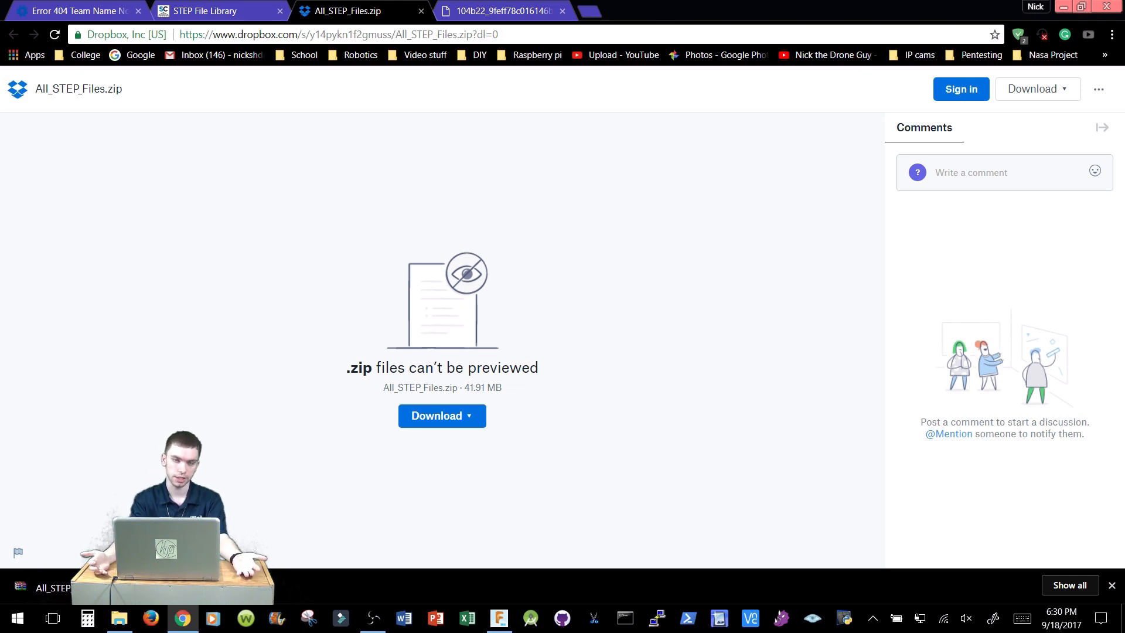
# Open the downloaded All_STEP_Files.zip archive and browse the part folders inside All STEP Files.
pyautogui.click(41, 587)
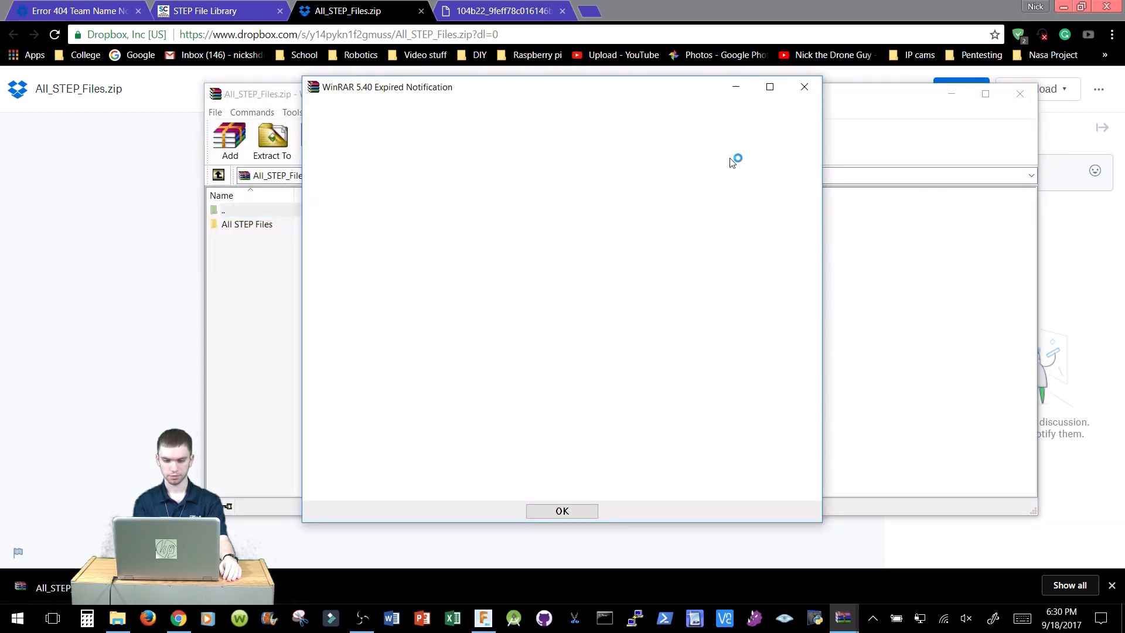
pyautogui.click(564, 512)
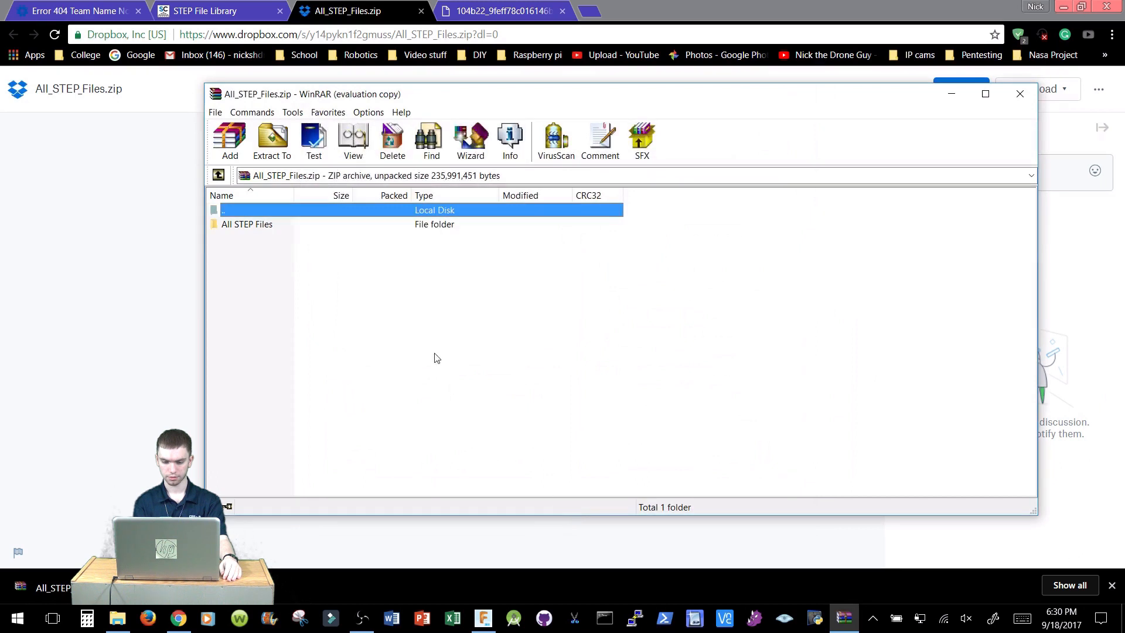
pyautogui.doubleClick(323, 223)
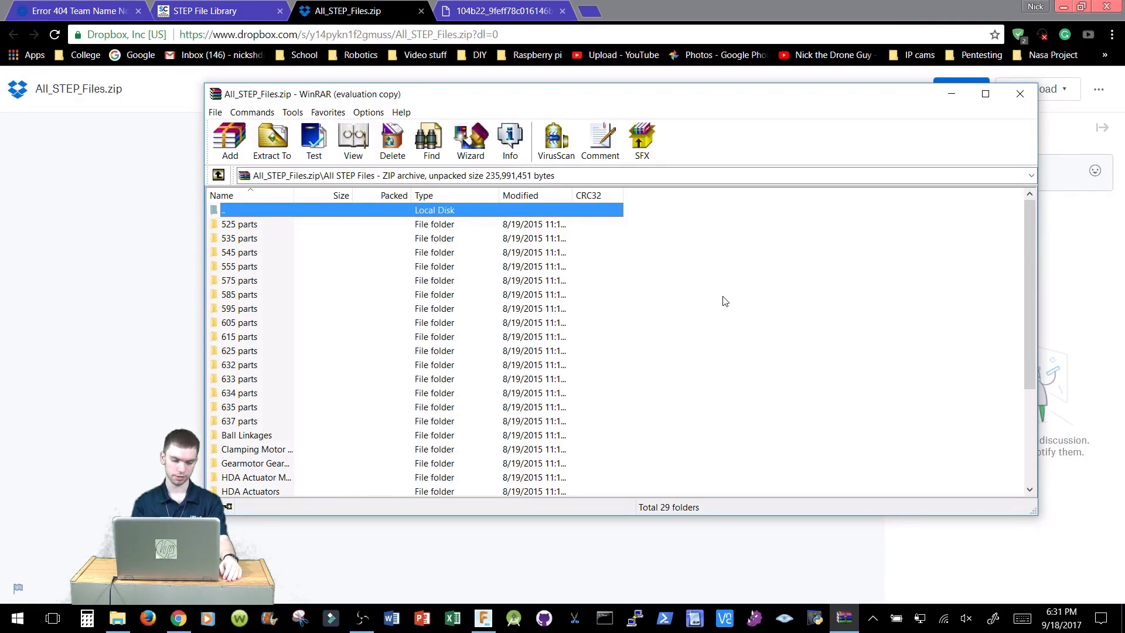
pyautogui.scroll(-4, 725, 300)
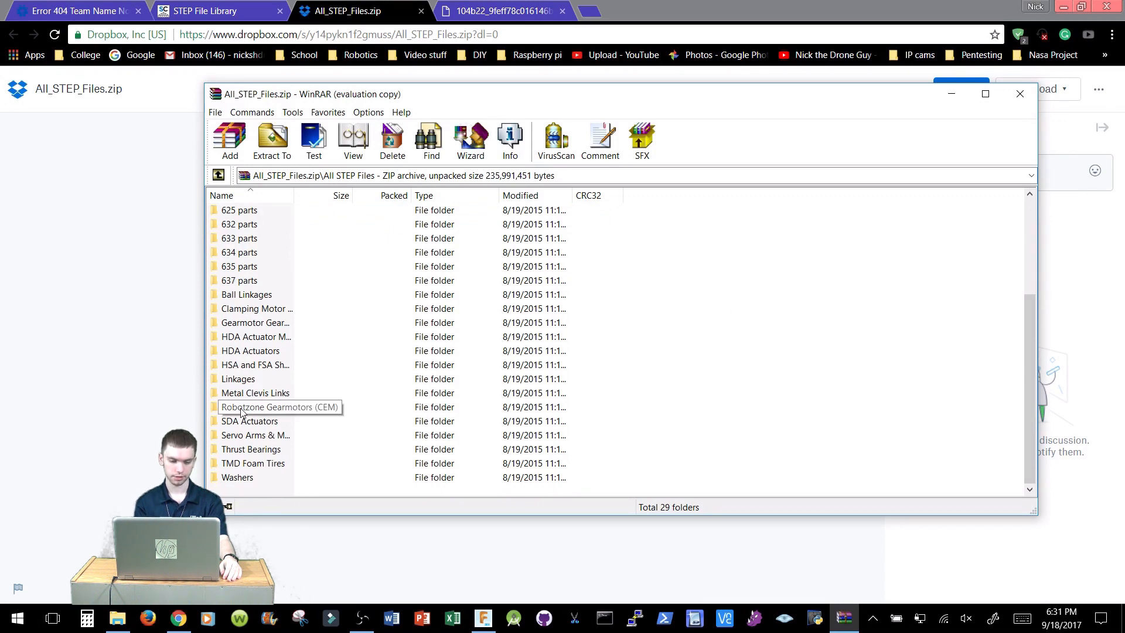
pyautogui.press('Home')
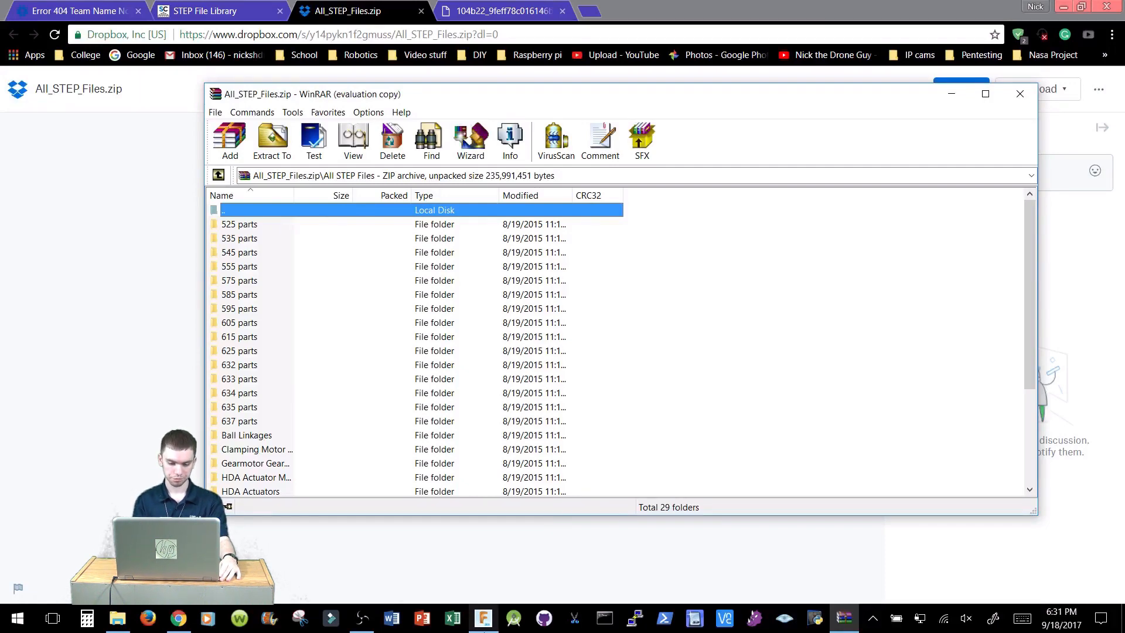
# Create a new folder named servocity at the project's top level.
pyautogui.click(483, 620)
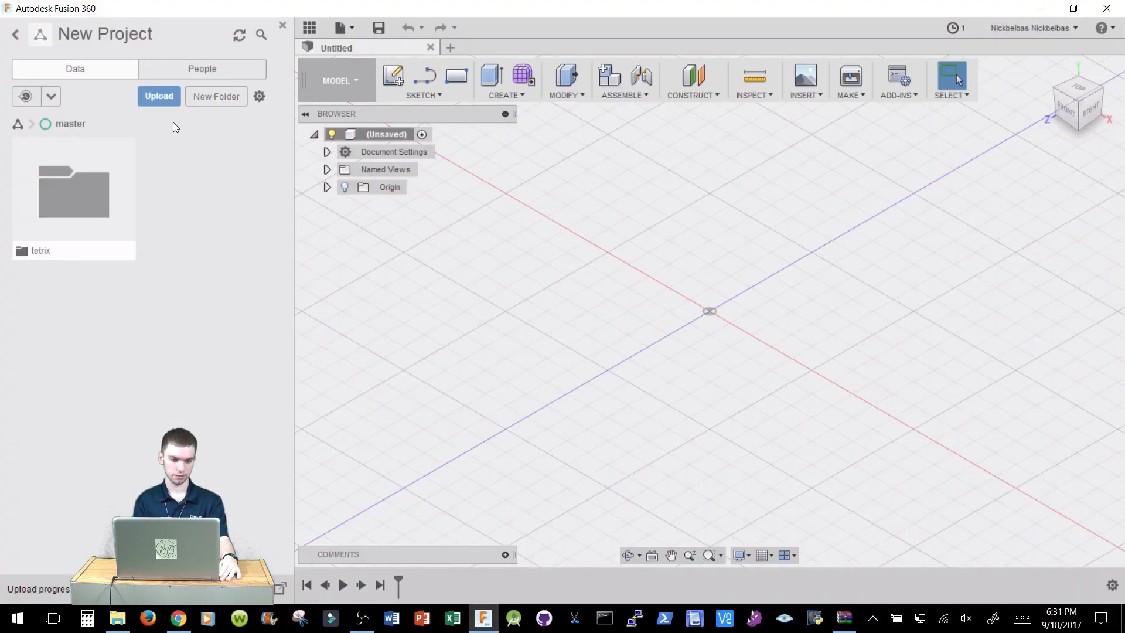
pyautogui.click(205, 97)
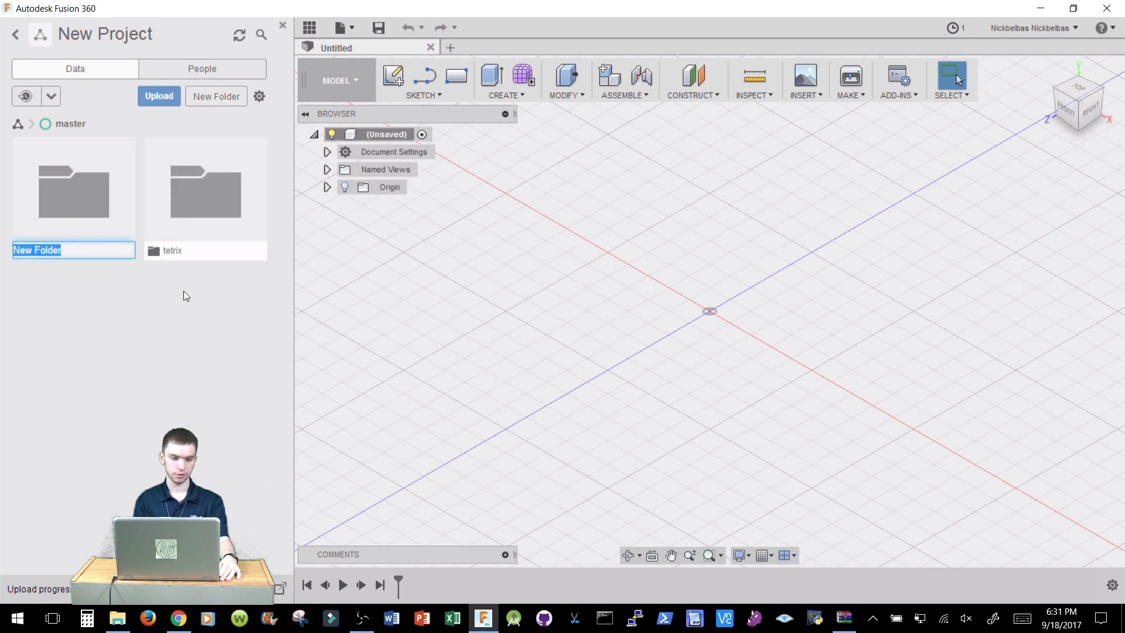
pyautogui.write('servocity')
pyautogui.press('Return')
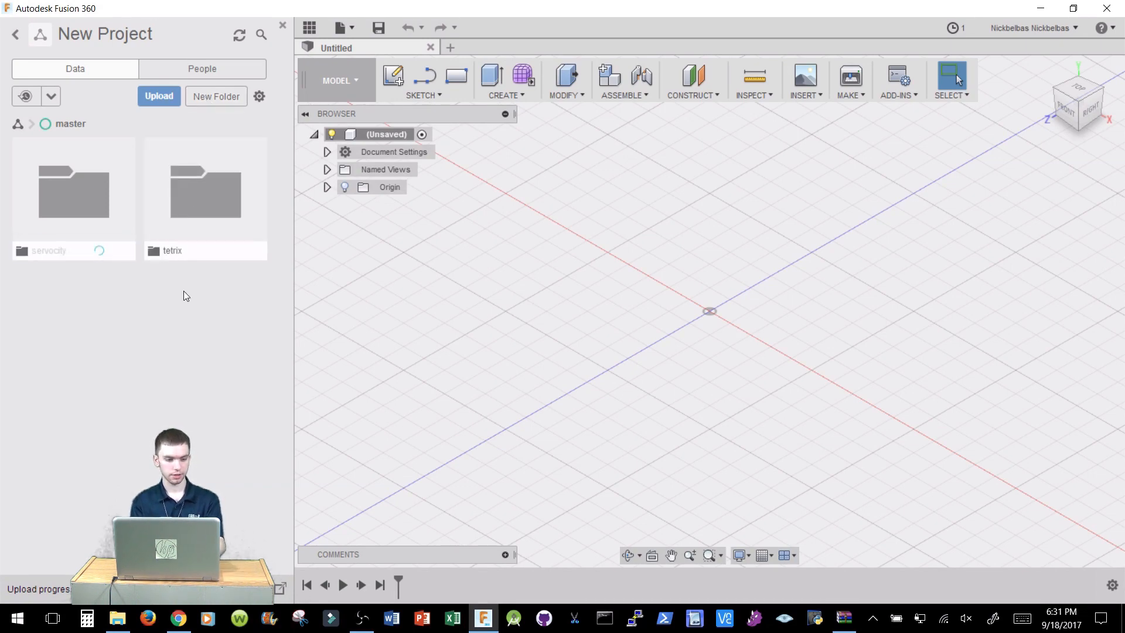
# Inside the servocity folder, create a folder named 525 parts, open it and start an upload into it.
pyautogui.doubleClick(117, 185)
pyautogui.click(210, 99)
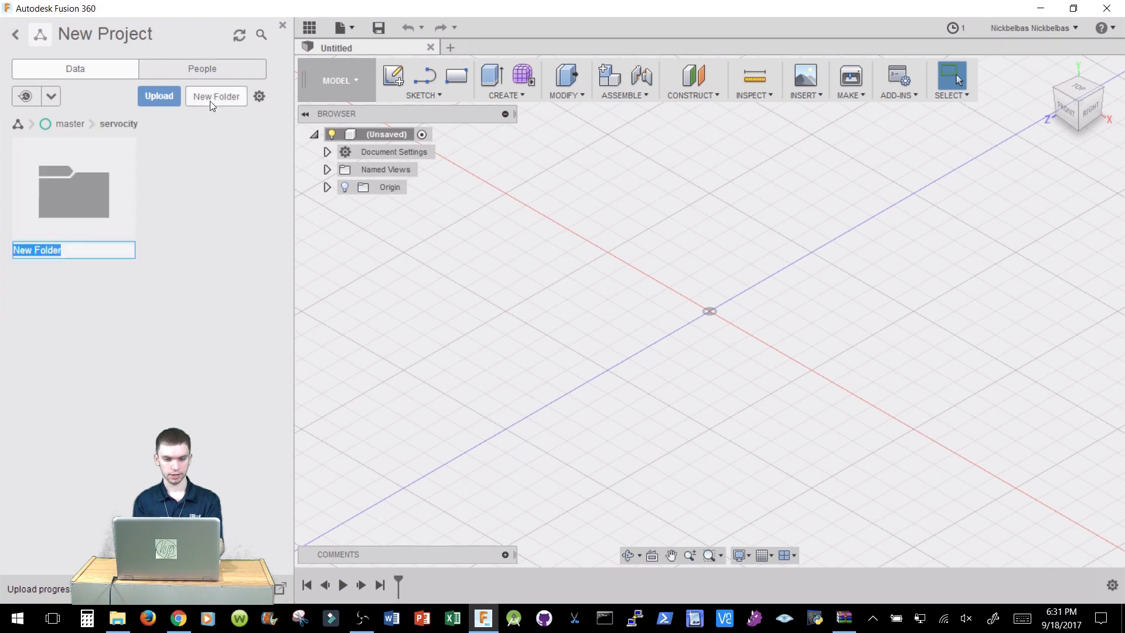
pyautogui.write('525')
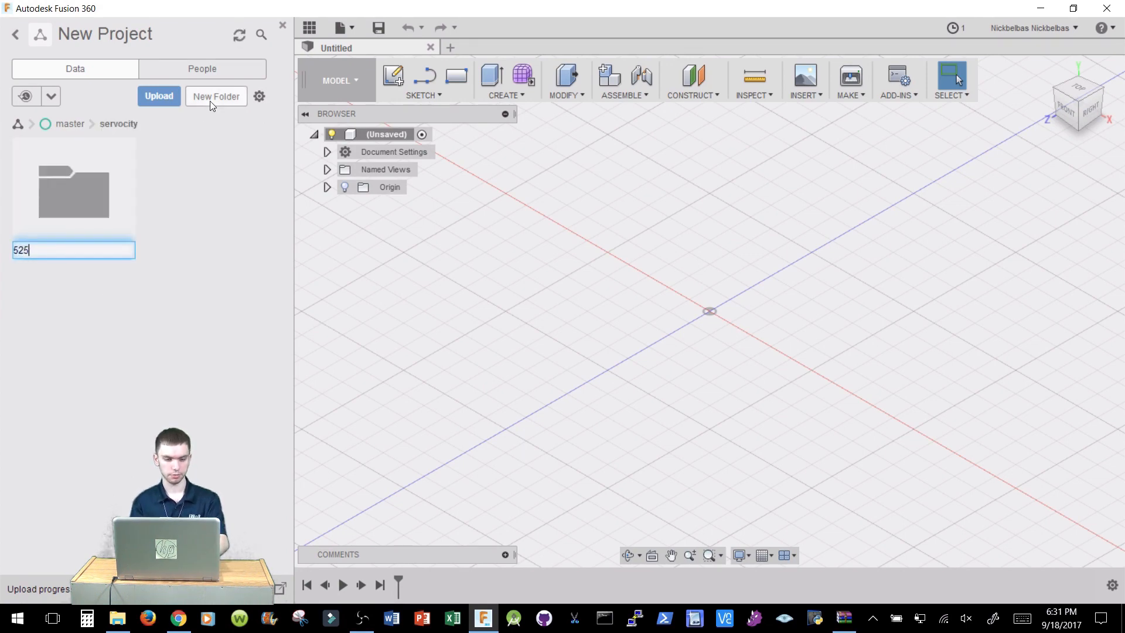
pyautogui.write(' parts')
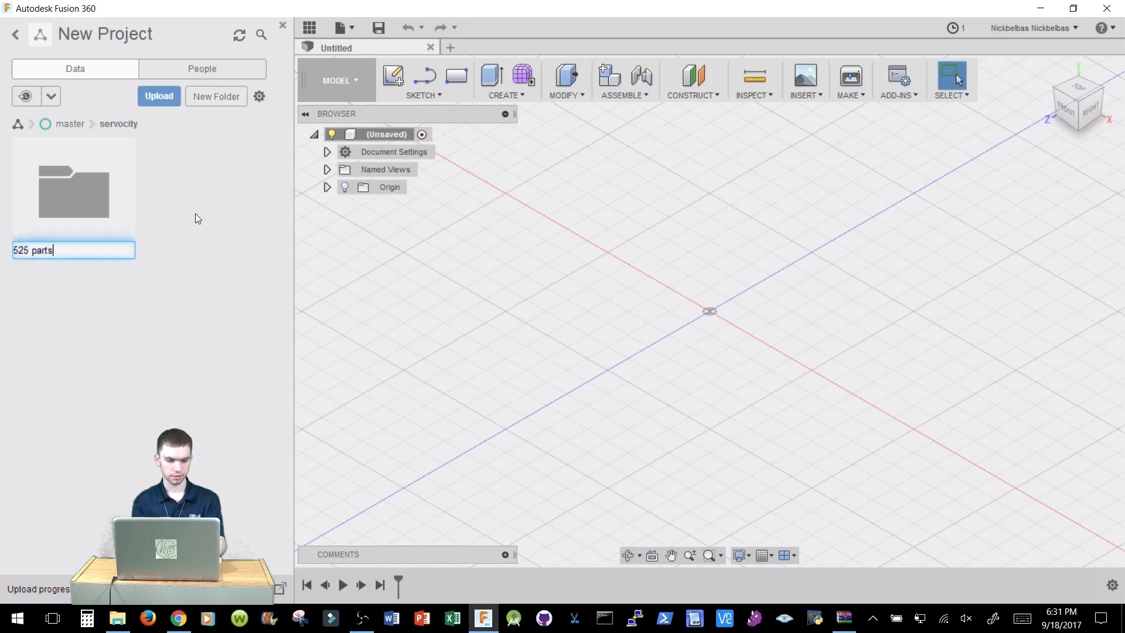
pyautogui.press('Return')
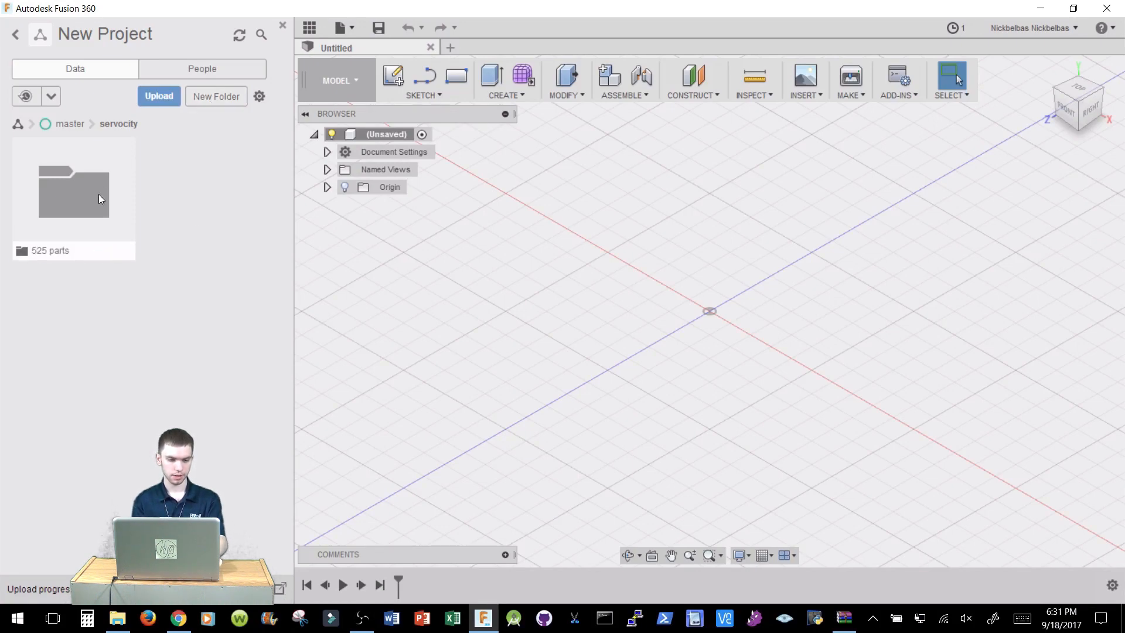
pyautogui.click(98, 195)
pyautogui.click(161, 97)
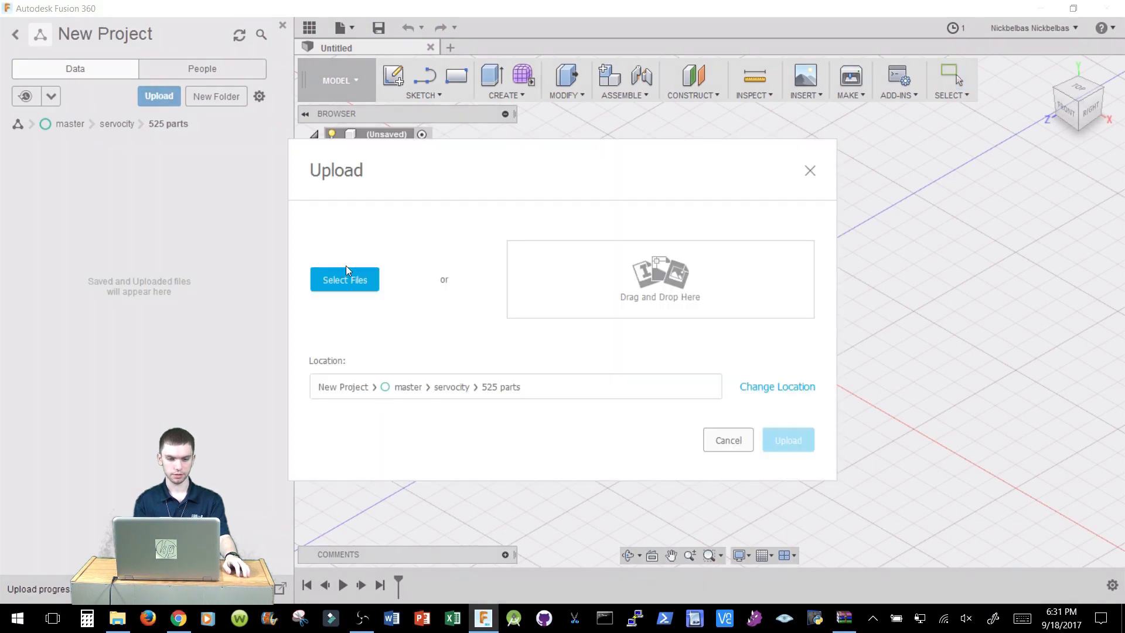
pyautogui.click(346, 280)
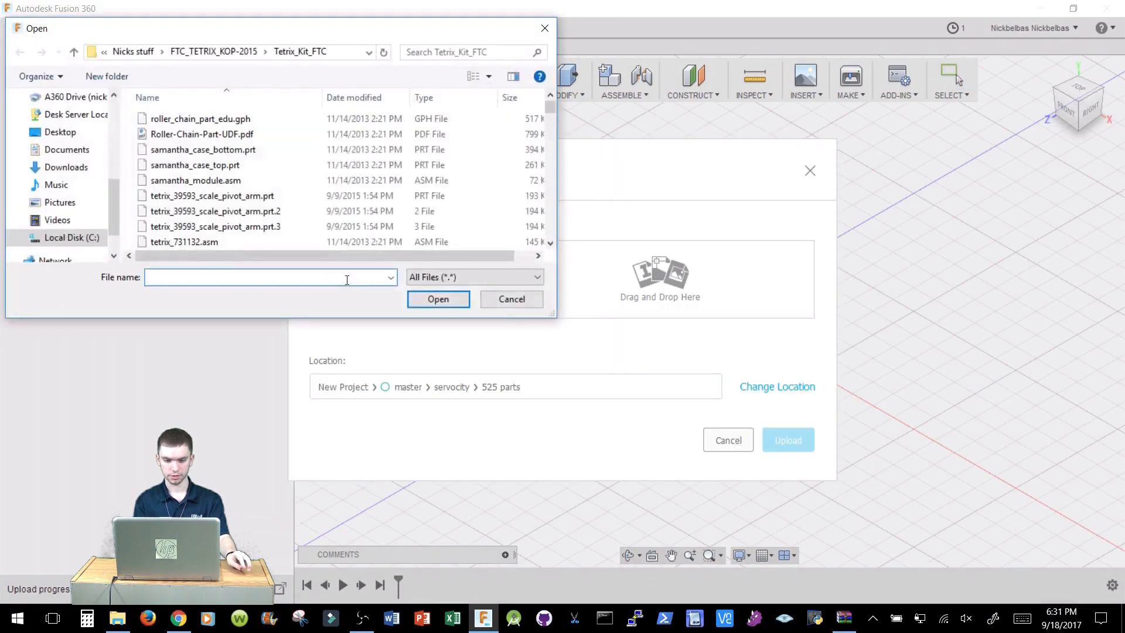
pyautogui.click(66, 167)
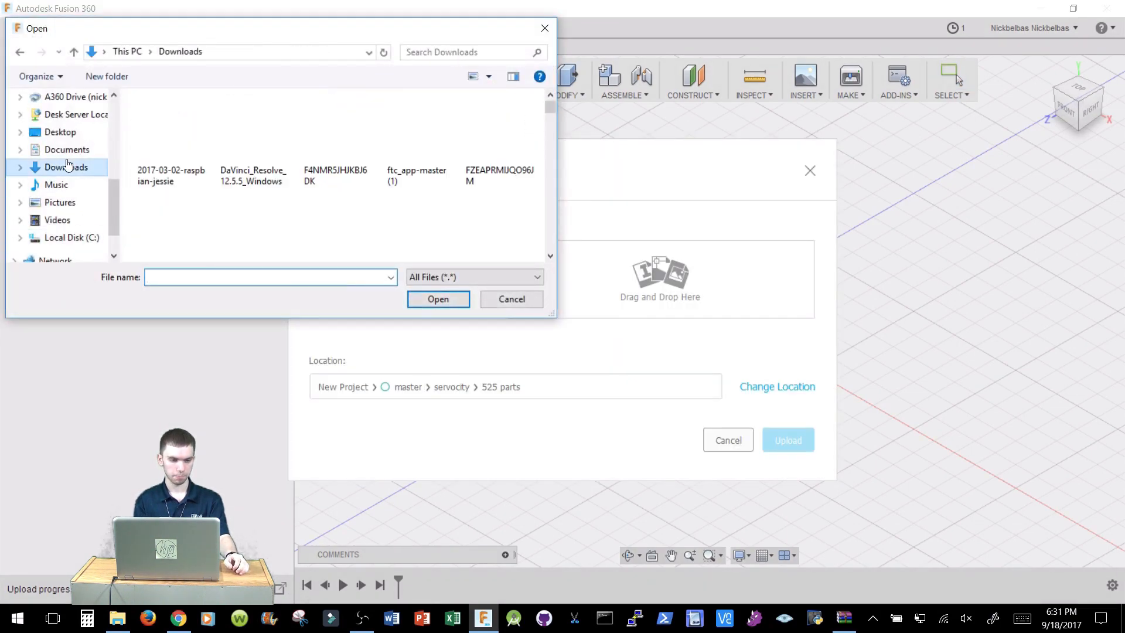
pyautogui.scroll(-8, 241, 182)
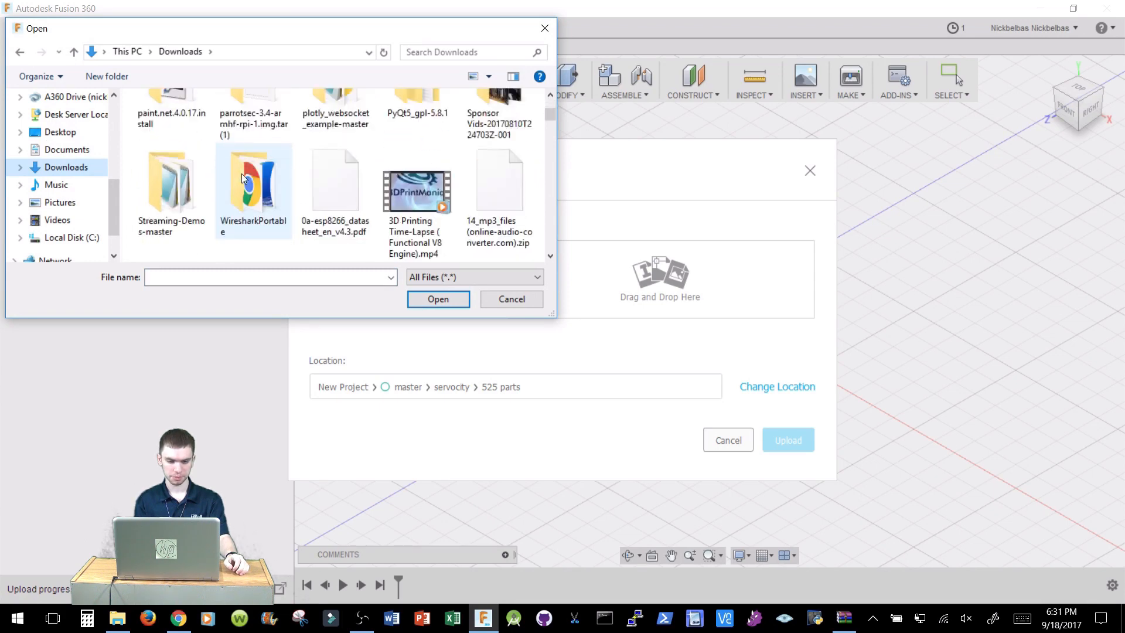
pyautogui.scroll(10, 243, 178)
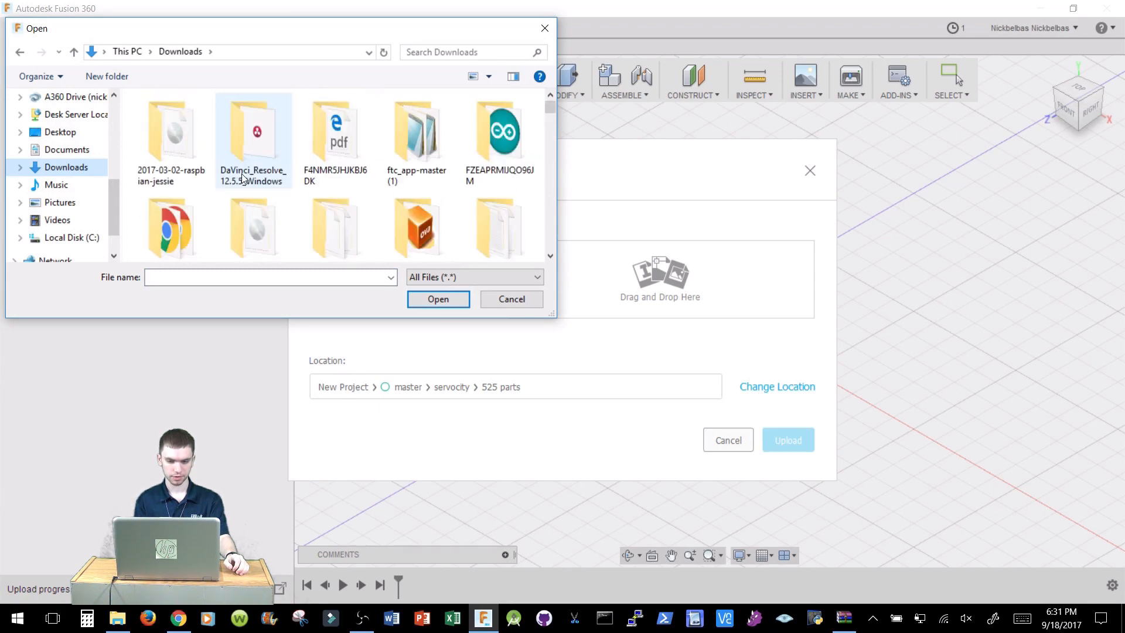
pyautogui.scroll(-12, 242, 177)
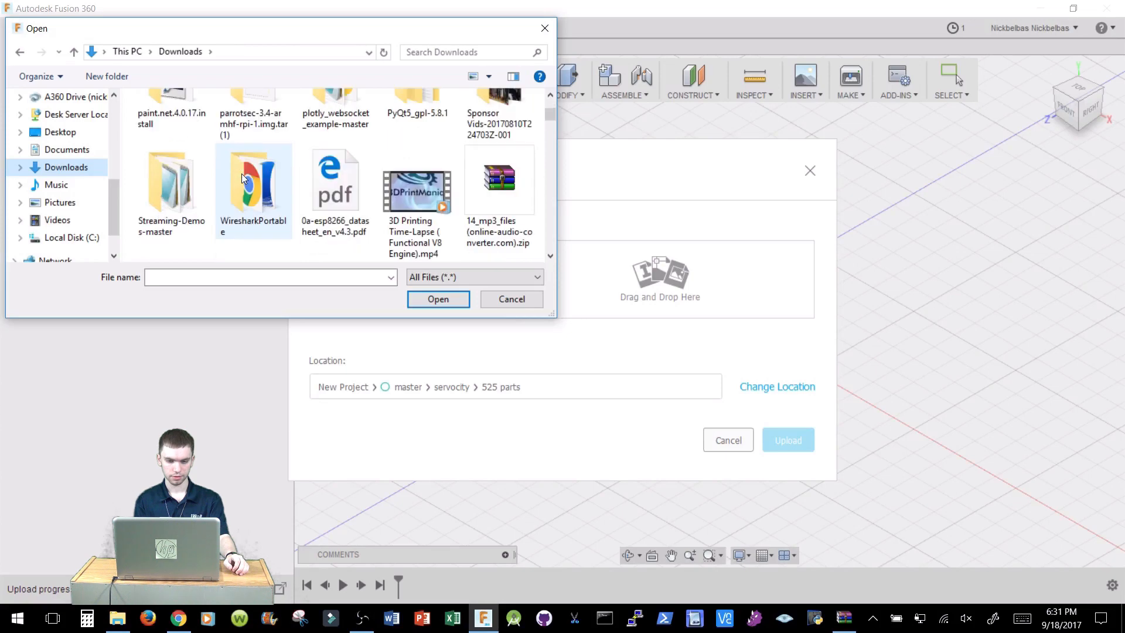
pyautogui.scroll(3, 243, 177)
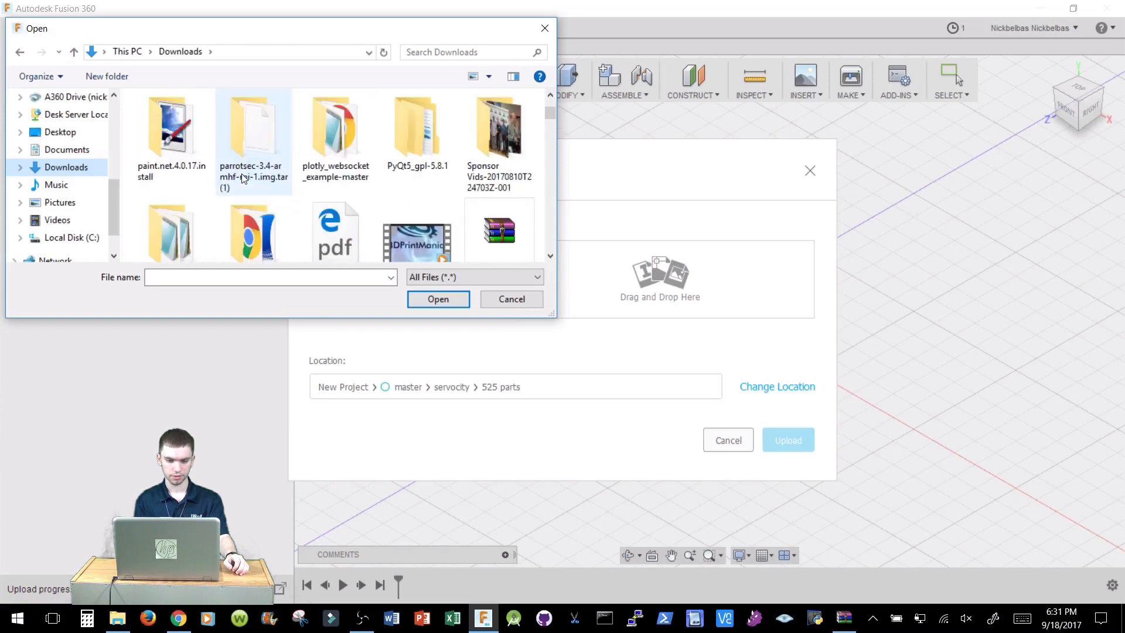
pyautogui.scroll(-3, 243, 179)
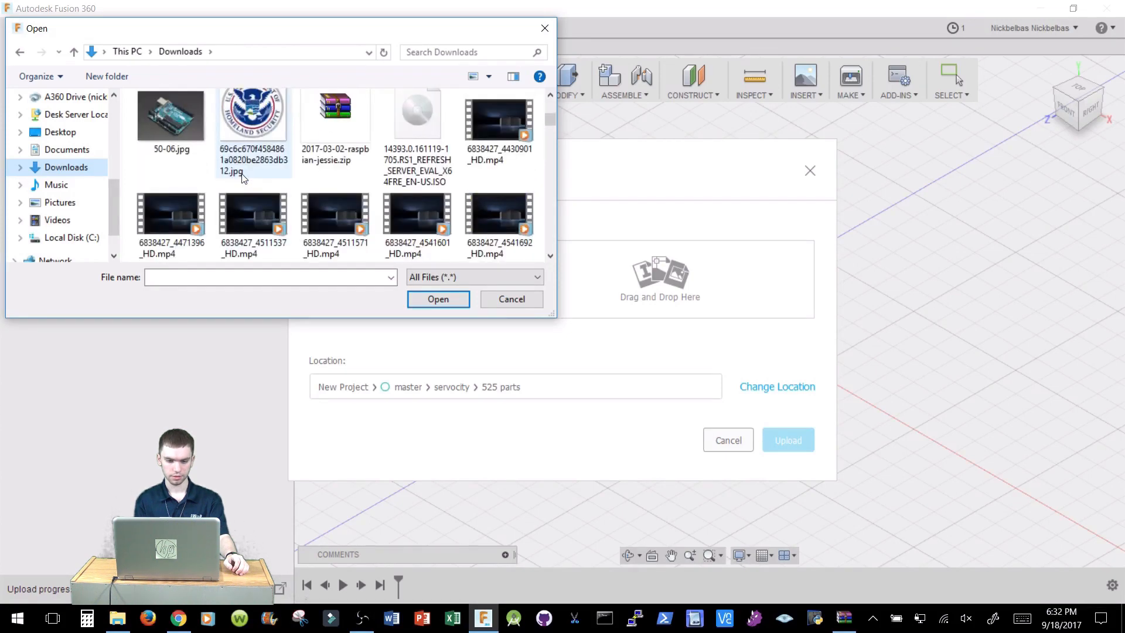
pyautogui.scroll(-6, 242, 178)
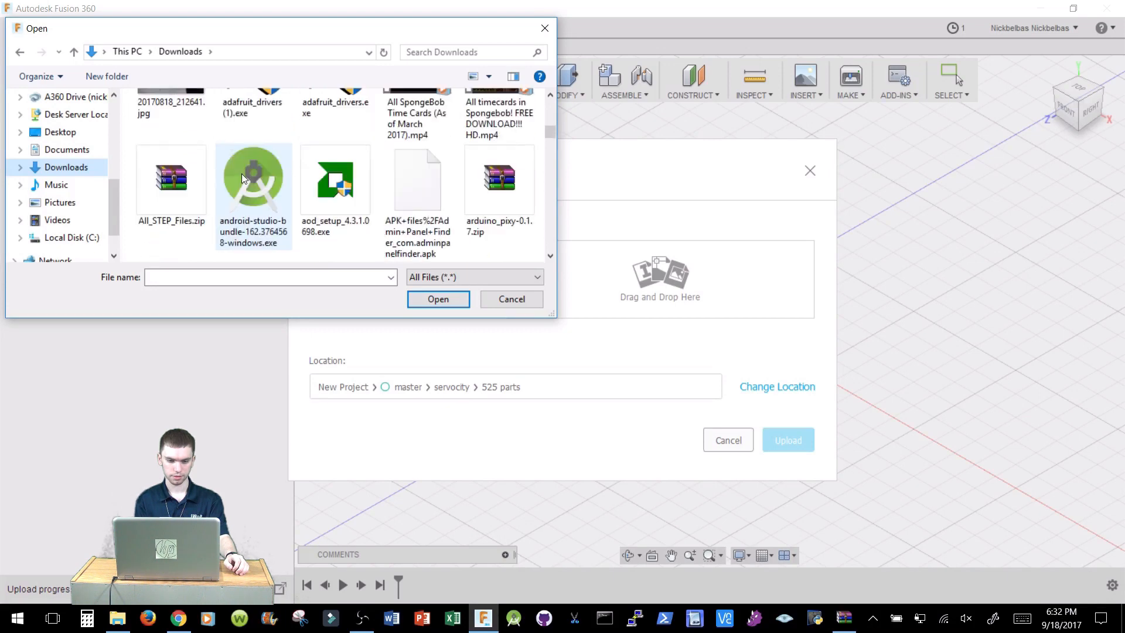
pyautogui.scroll(-2, 242, 173)
pyautogui.scroll(1, 241, 173)
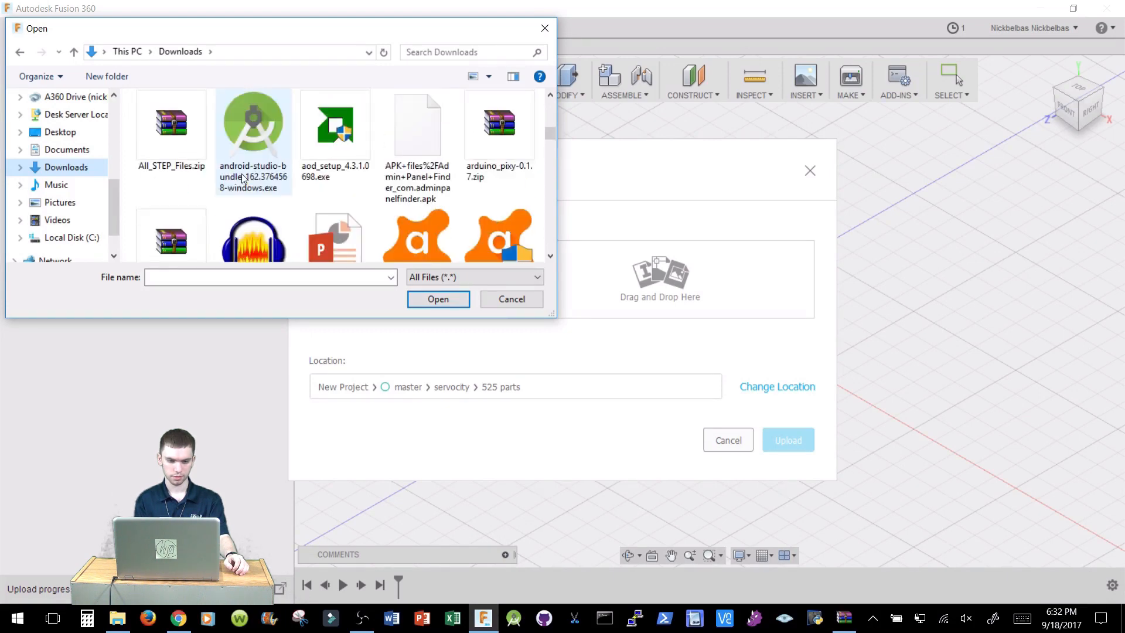
pyautogui.click(188, 130)
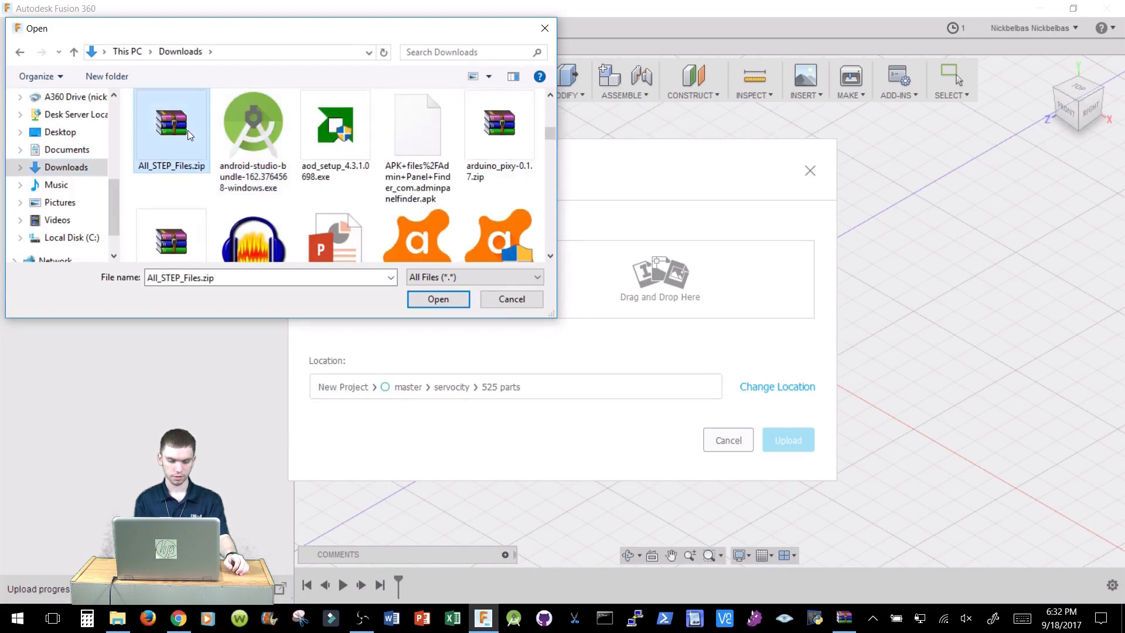
pyautogui.click(507, 303)
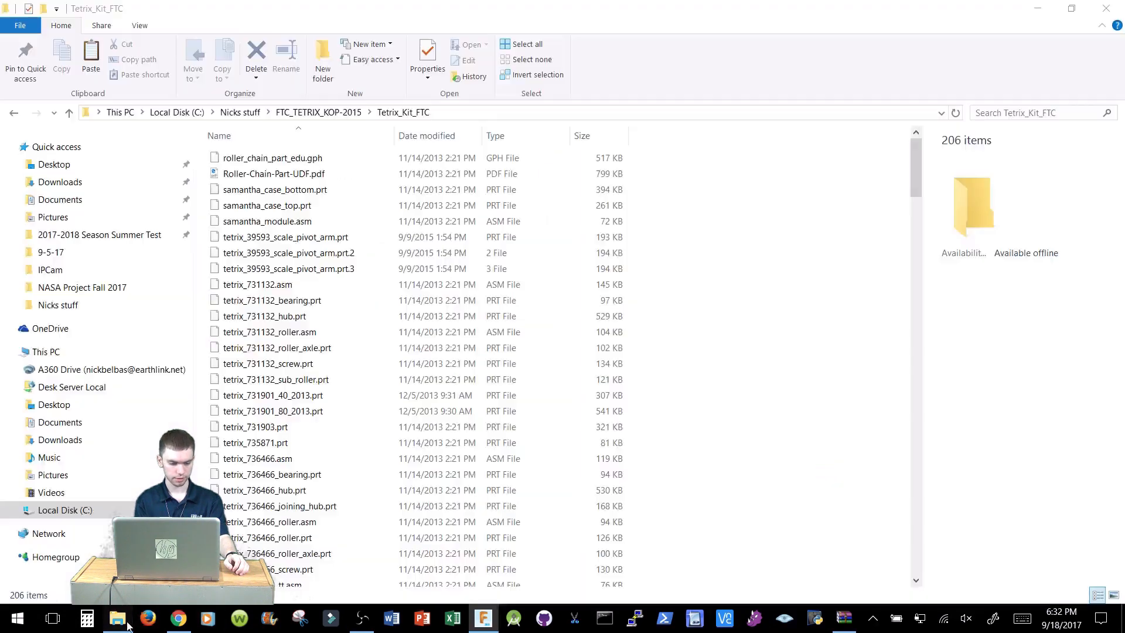
# Extract All_STEP_Files.zip from Downloads into the C:\Nicks stuff folder.
pyautogui.click(117, 618)
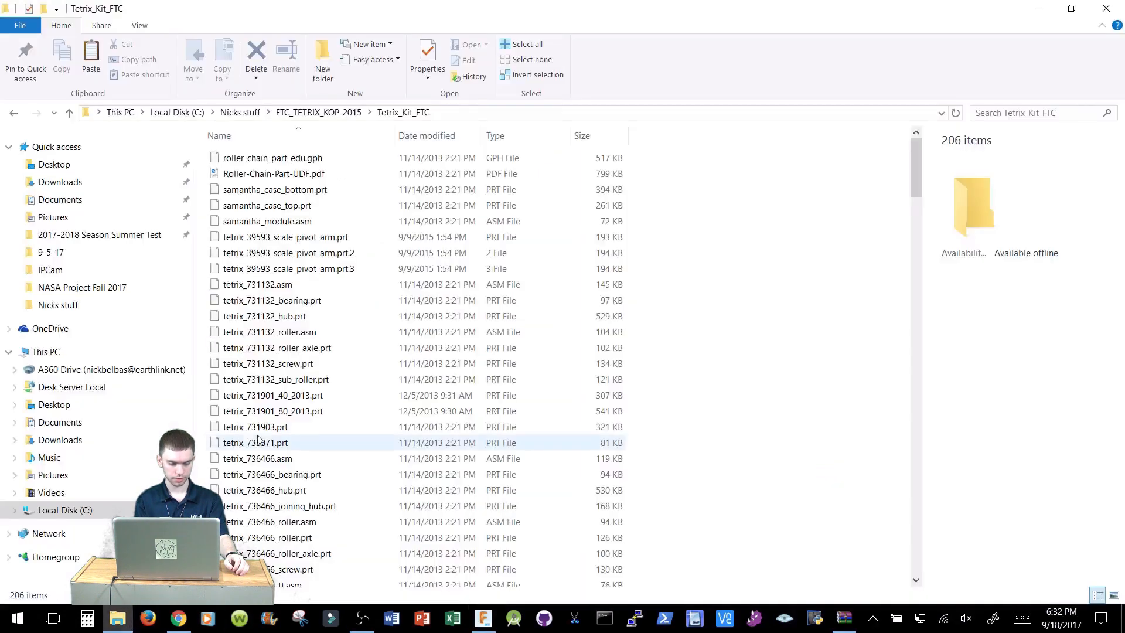
pyautogui.click(60, 182)
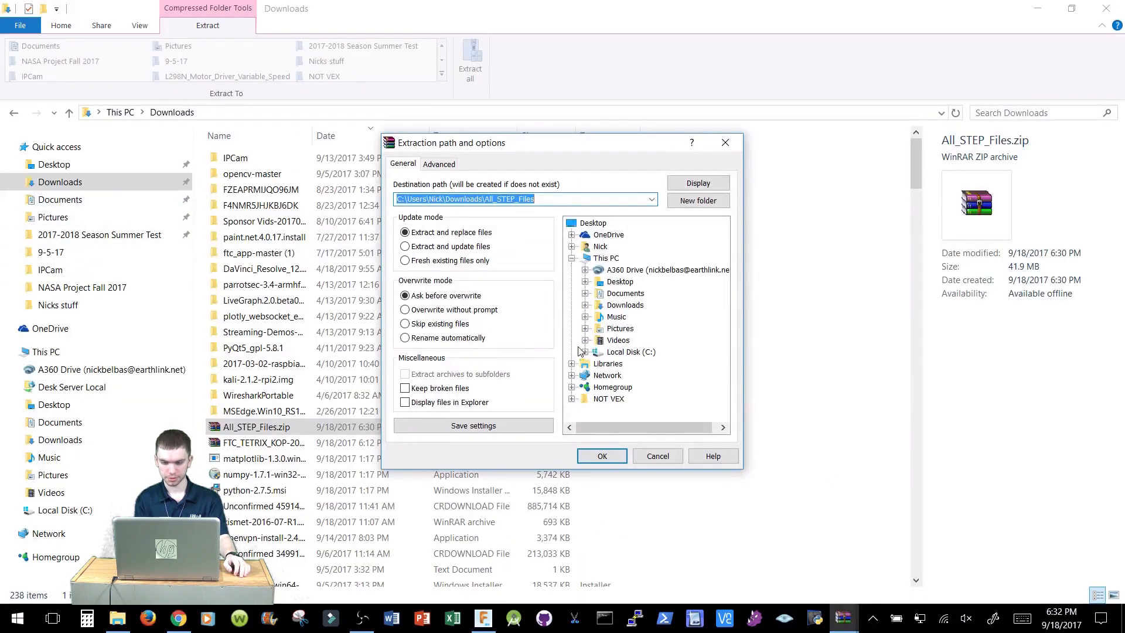
pyautogui.click(589, 353)
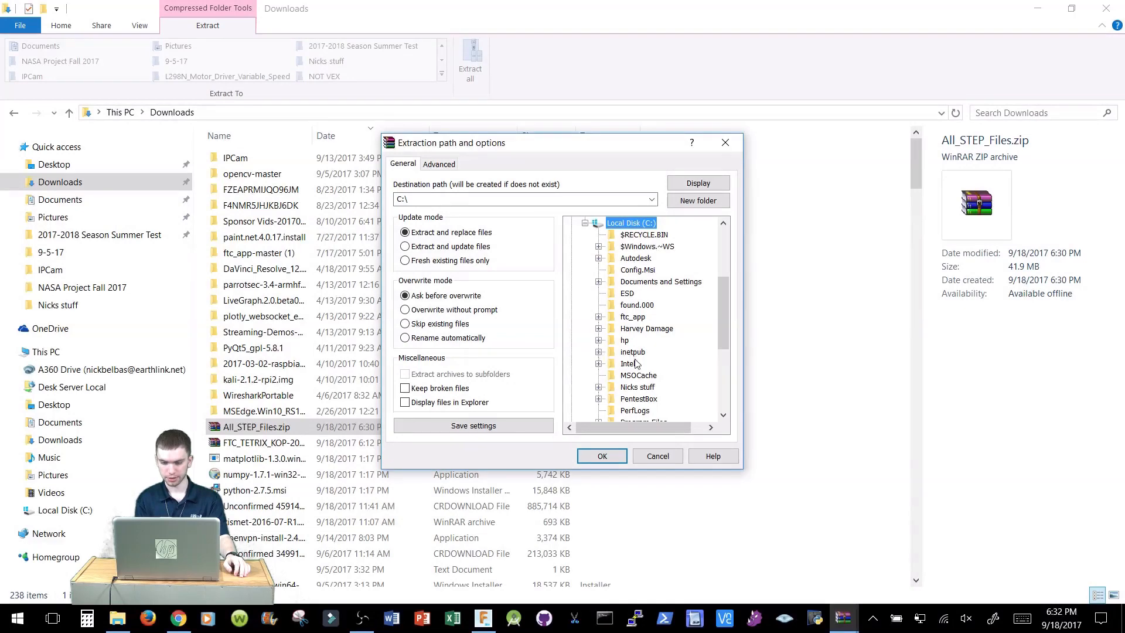
pyautogui.click(622, 386)
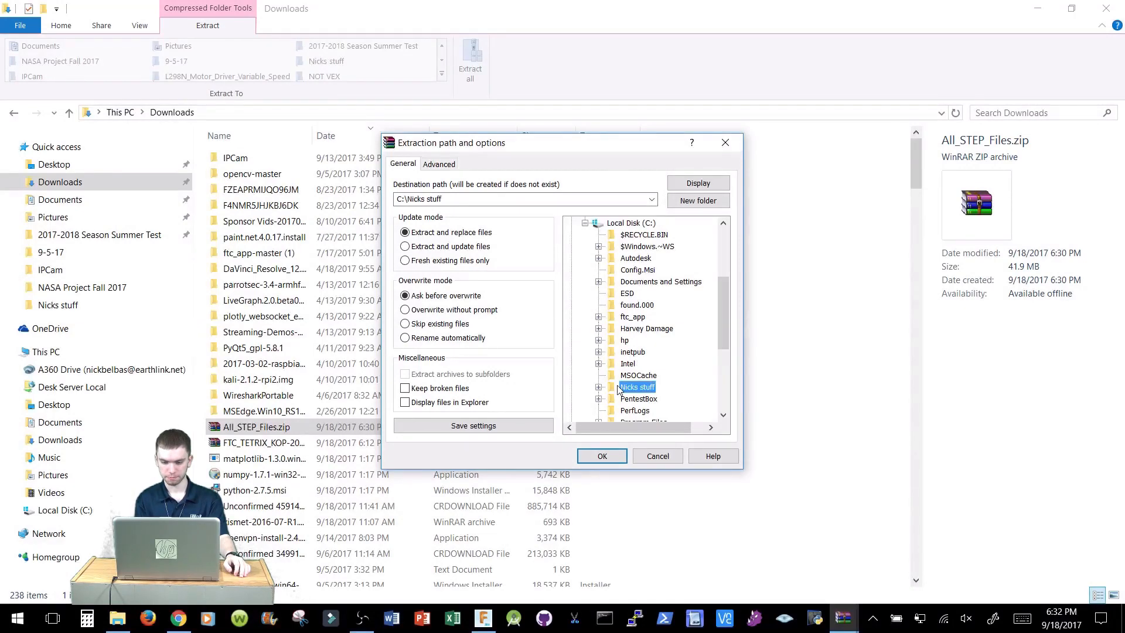
pyautogui.click(602, 456)
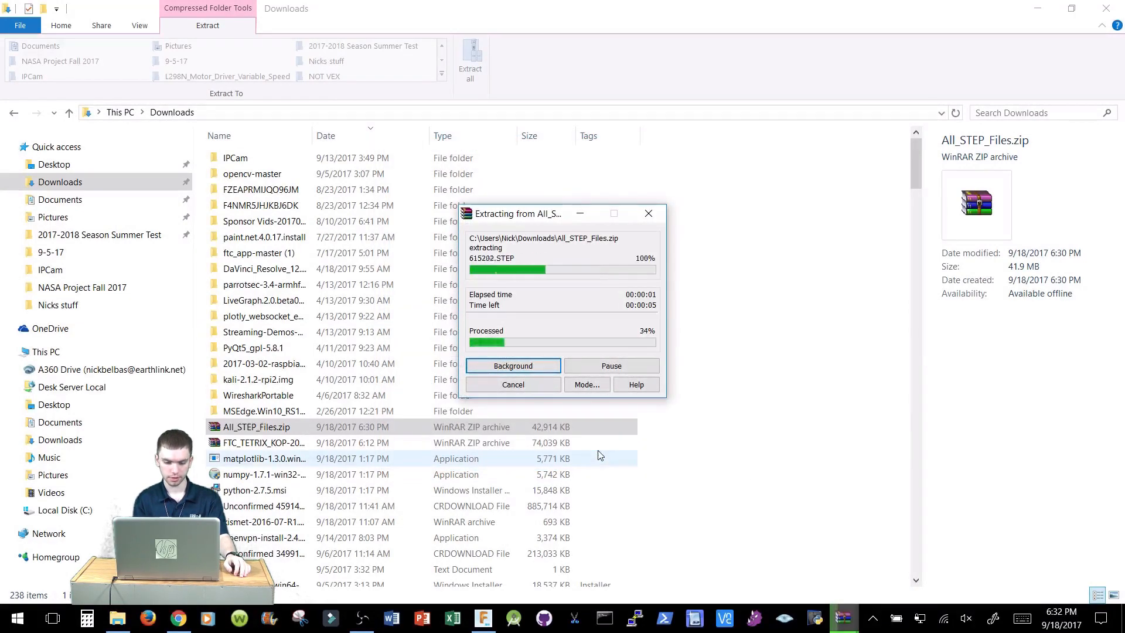
# Select all STEP files in the extracted All STEP Files\525 parts folder for upload into 525 parts.
pyautogui.click(483, 618)
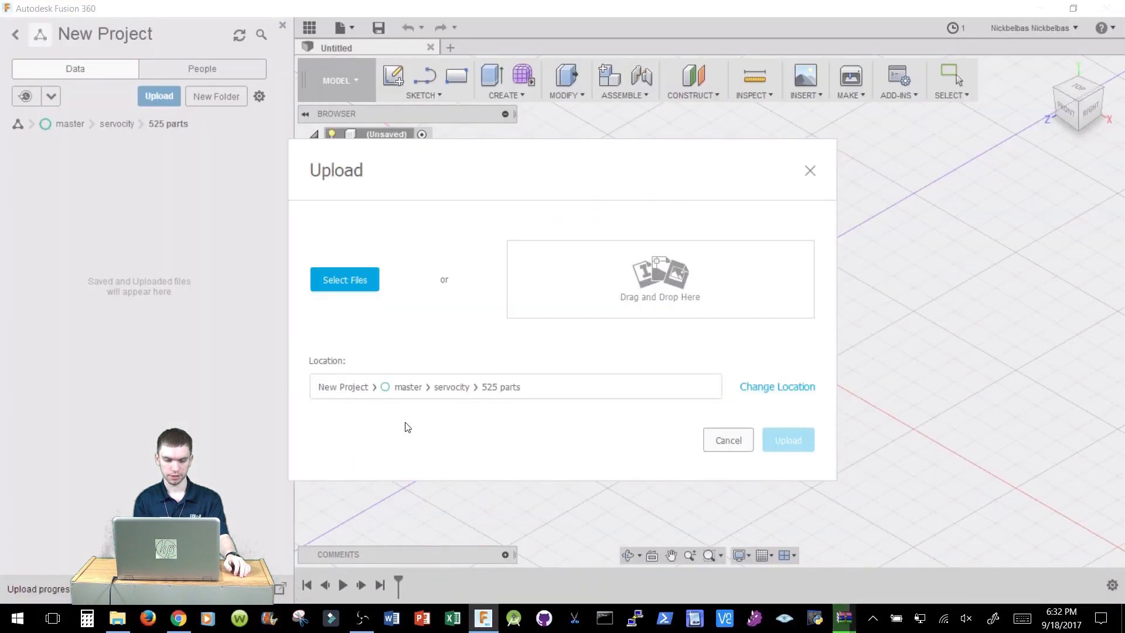
pyautogui.click(351, 270)
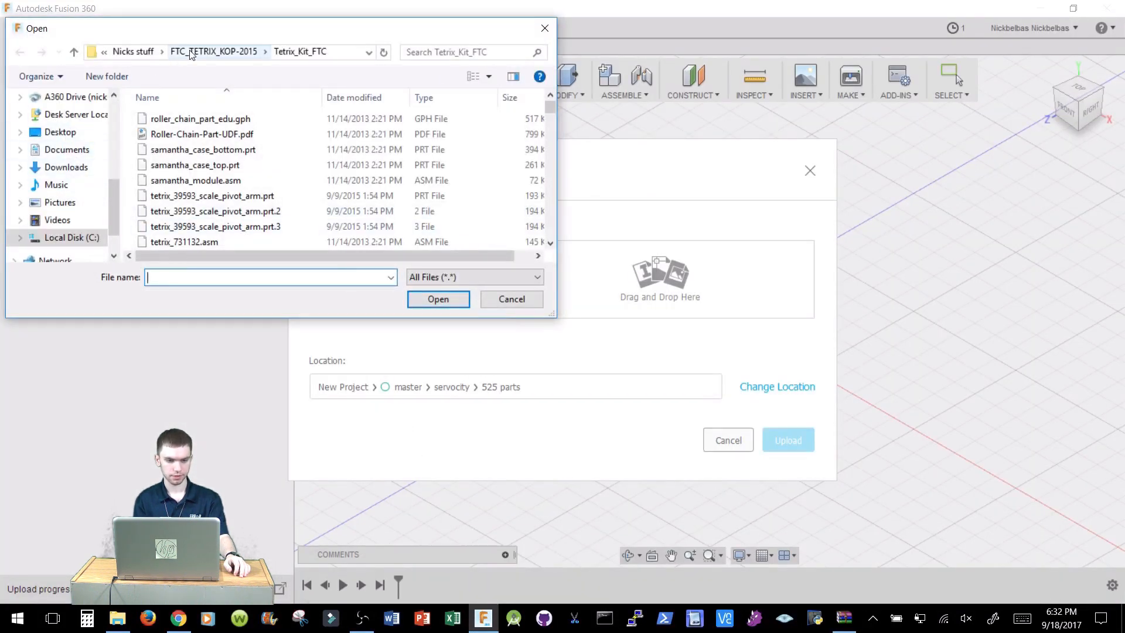
pyautogui.click(156, 52)
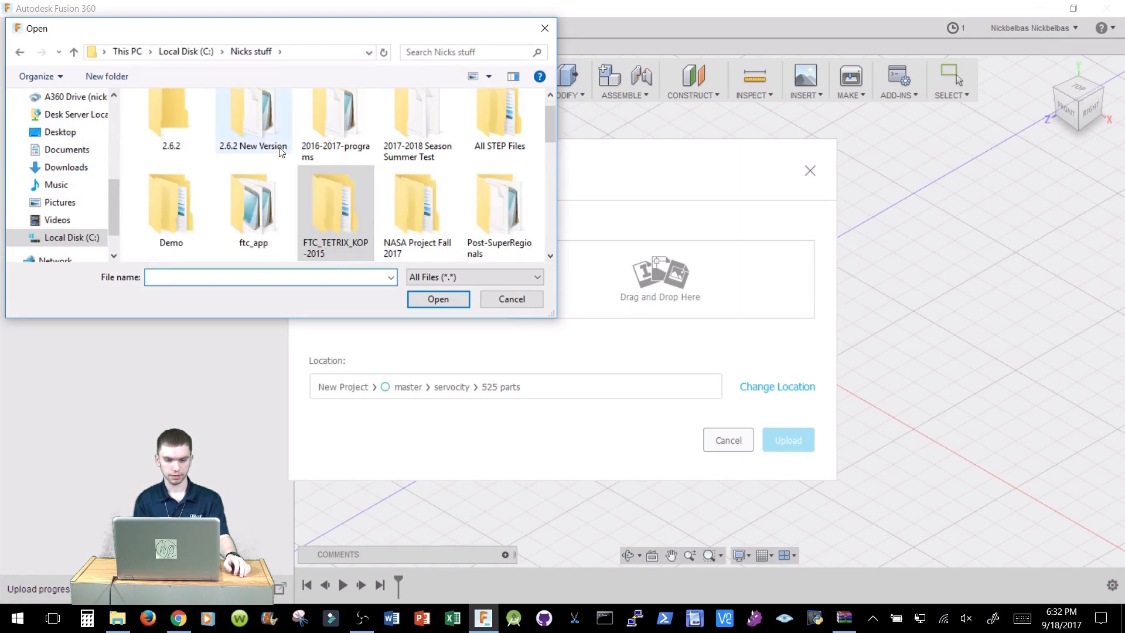
pyautogui.doubleClick(498, 111)
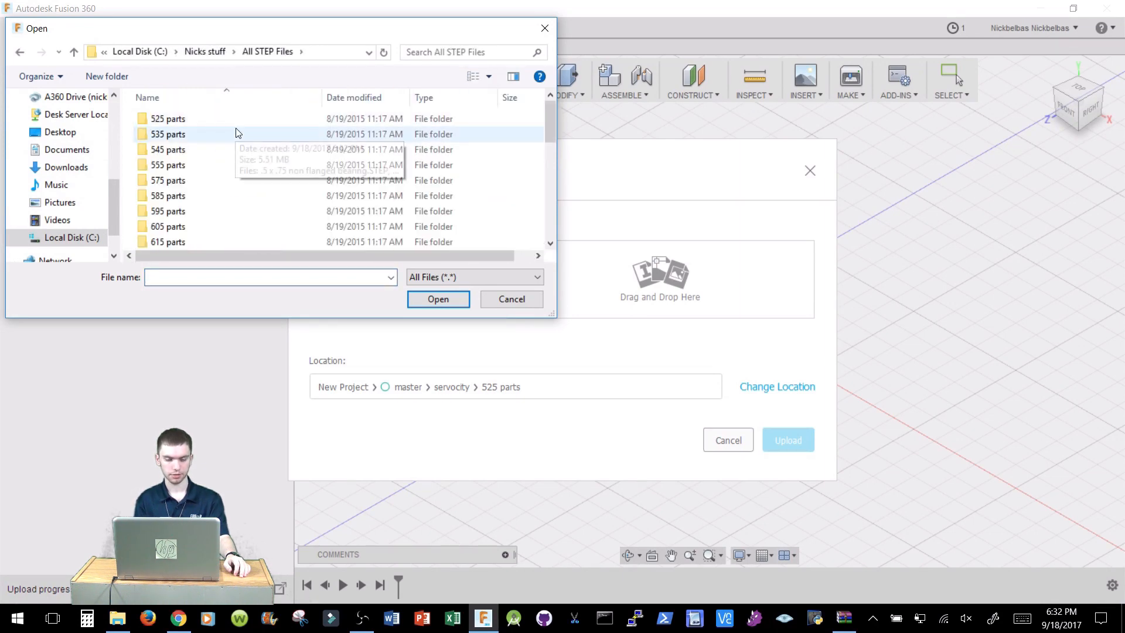
pyautogui.doubleClick(230, 123)
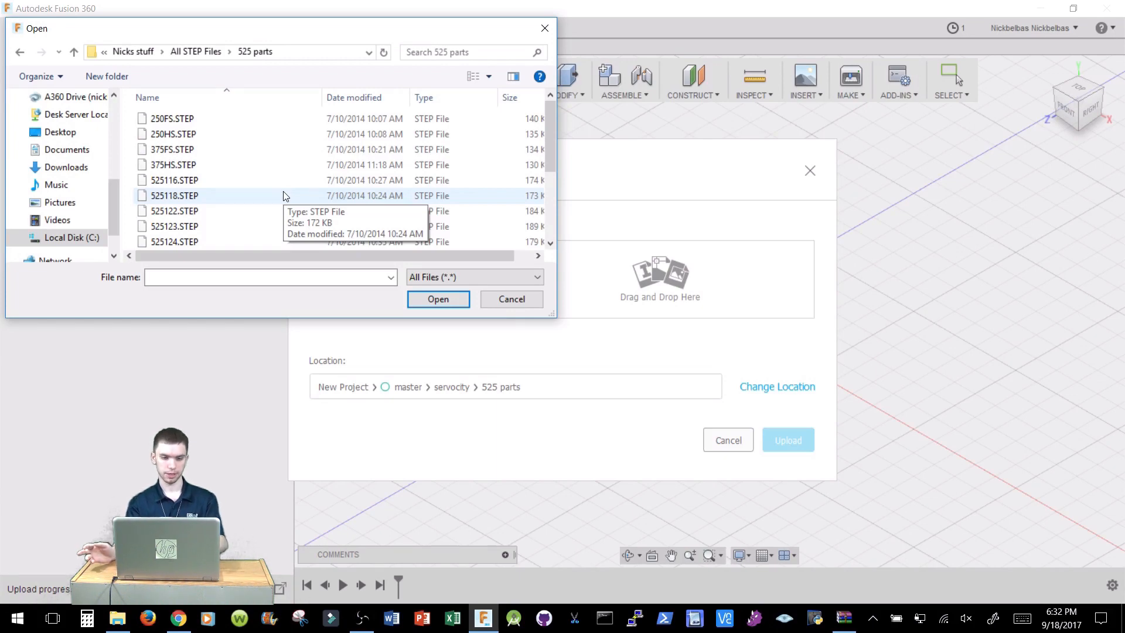
pyautogui.hotkey('ctrl', 'a')
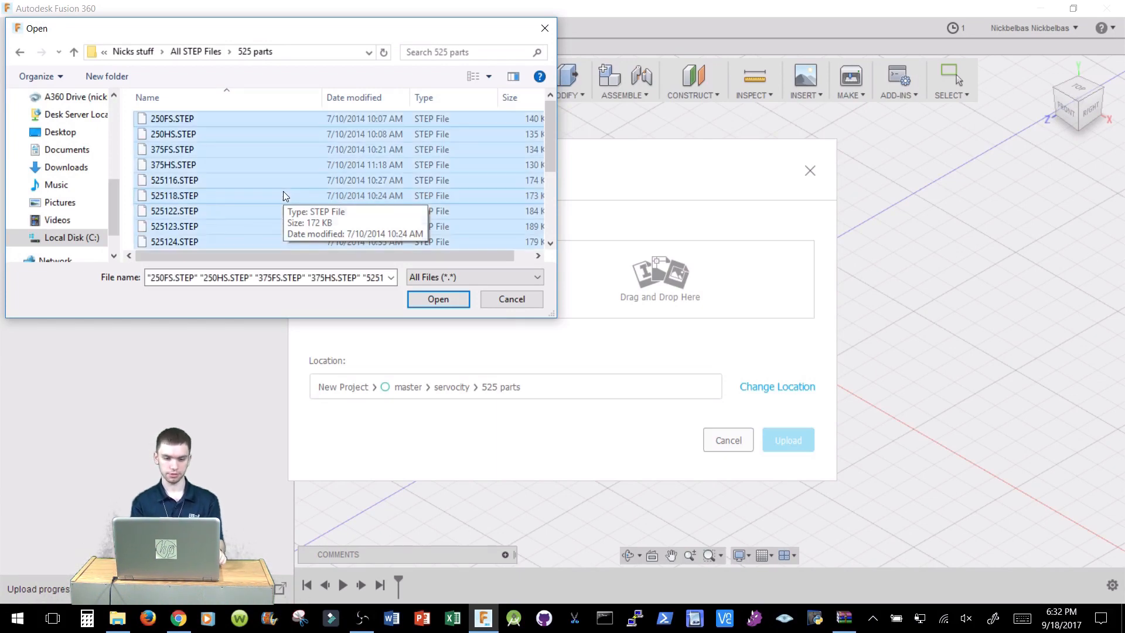
pyautogui.click(448, 298)
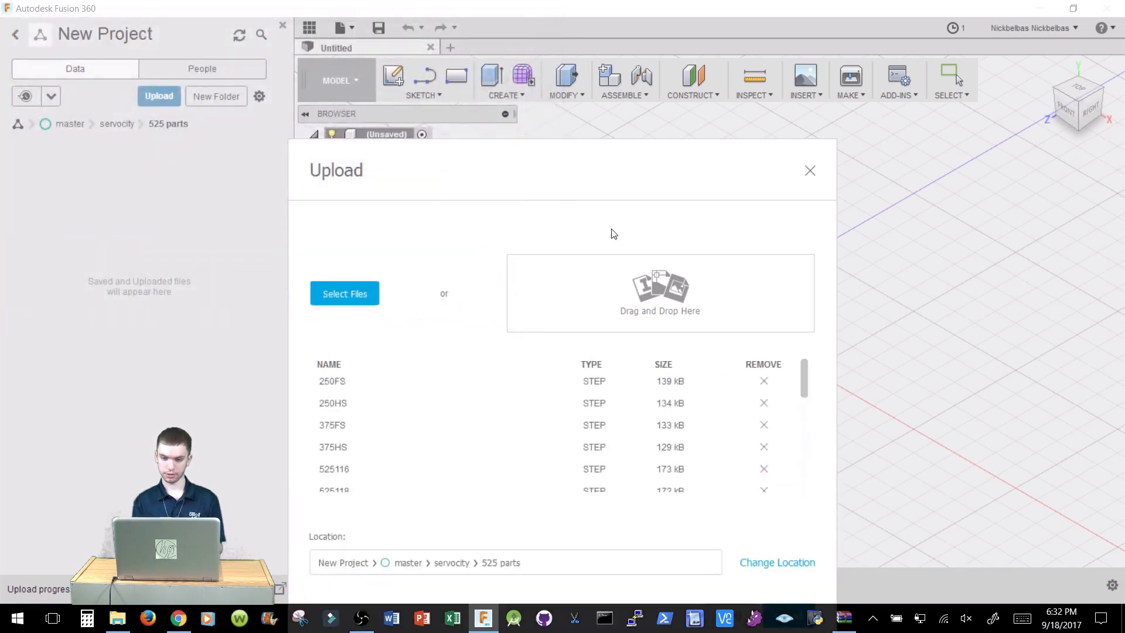
# Upload the selected STEP files into the 525 parts folder and close the upload job status list.
pyautogui.moveTo(589, 147); pyautogui.dragTo(588, 62)
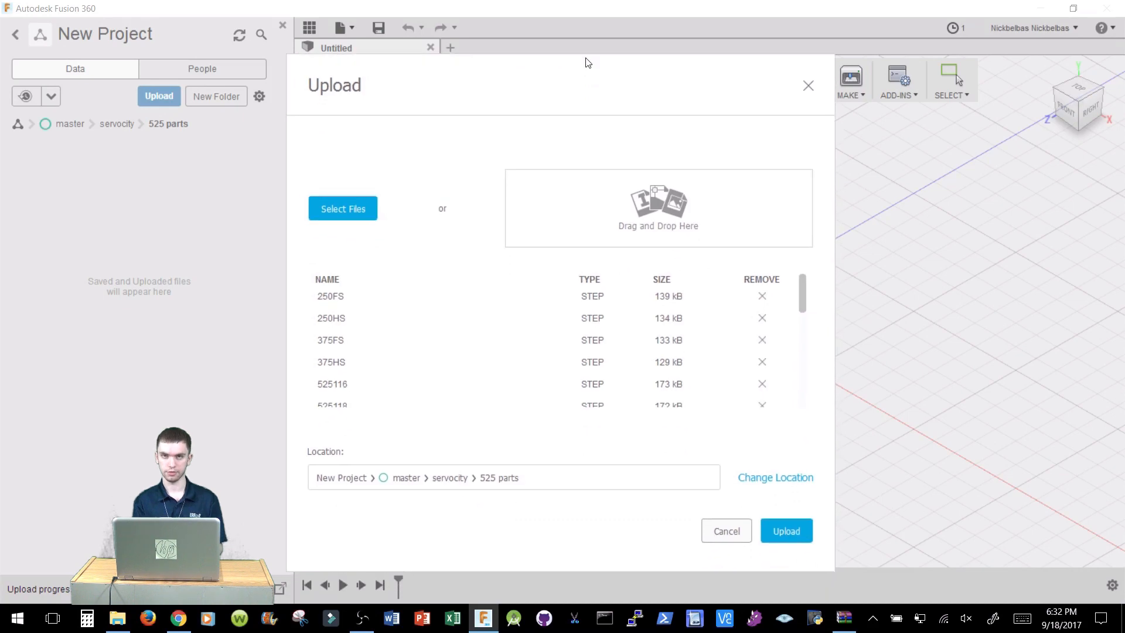
pyautogui.click(798, 533)
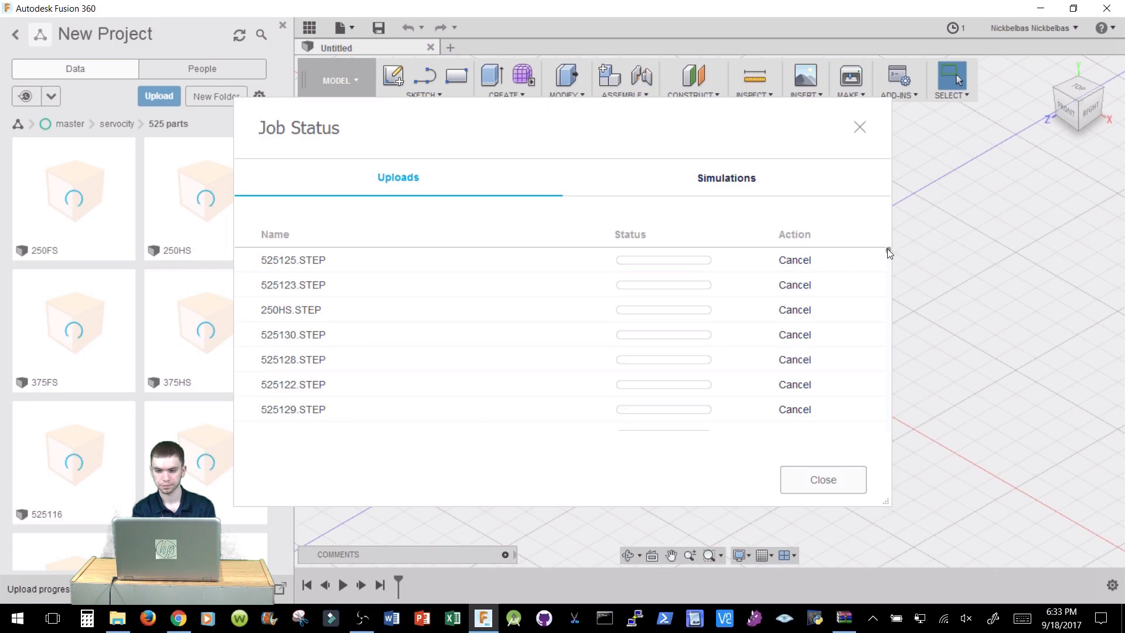
pyautogui.moveTo(888, 249)
pyautogui.mouseDown()
pyautogui.moveTo(886, 265)
pyautogui.moveTo(882, 231)
pyautogui.mouseUp()
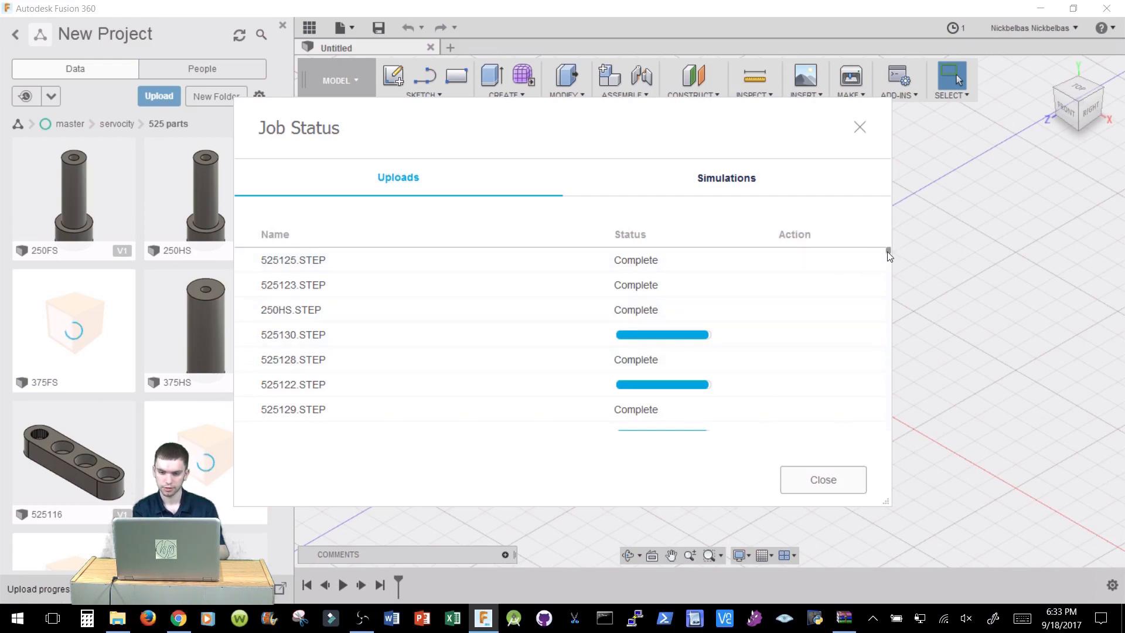
pyautogui.scroll(-10, 887, 252)
pyautogui.scroll(10, 882, 352)
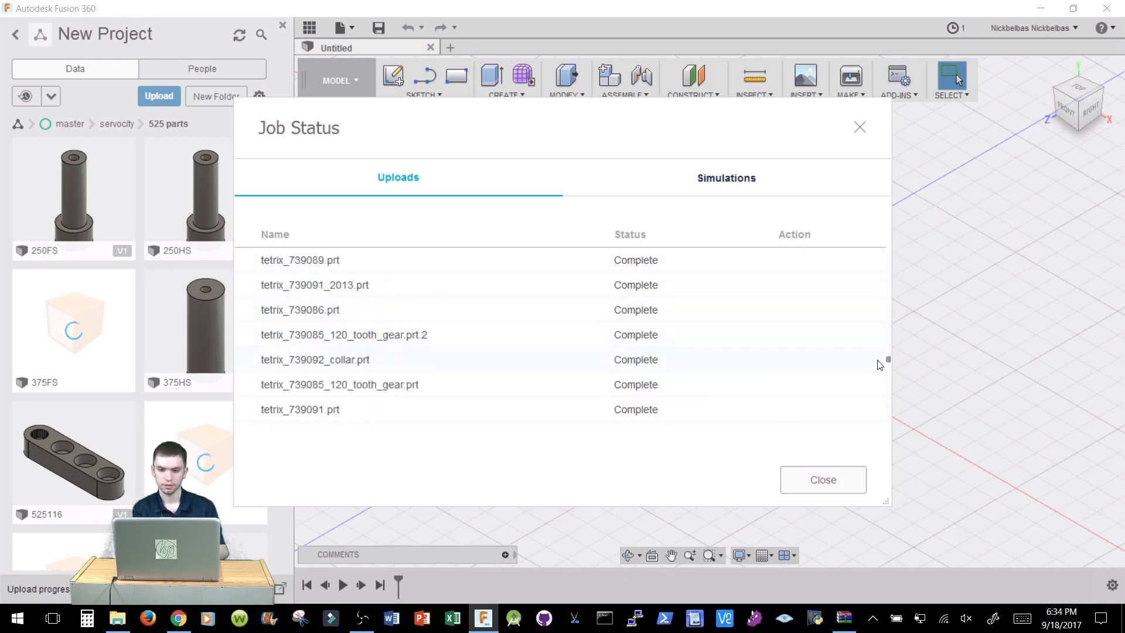
pyautogui.click(821, 483)
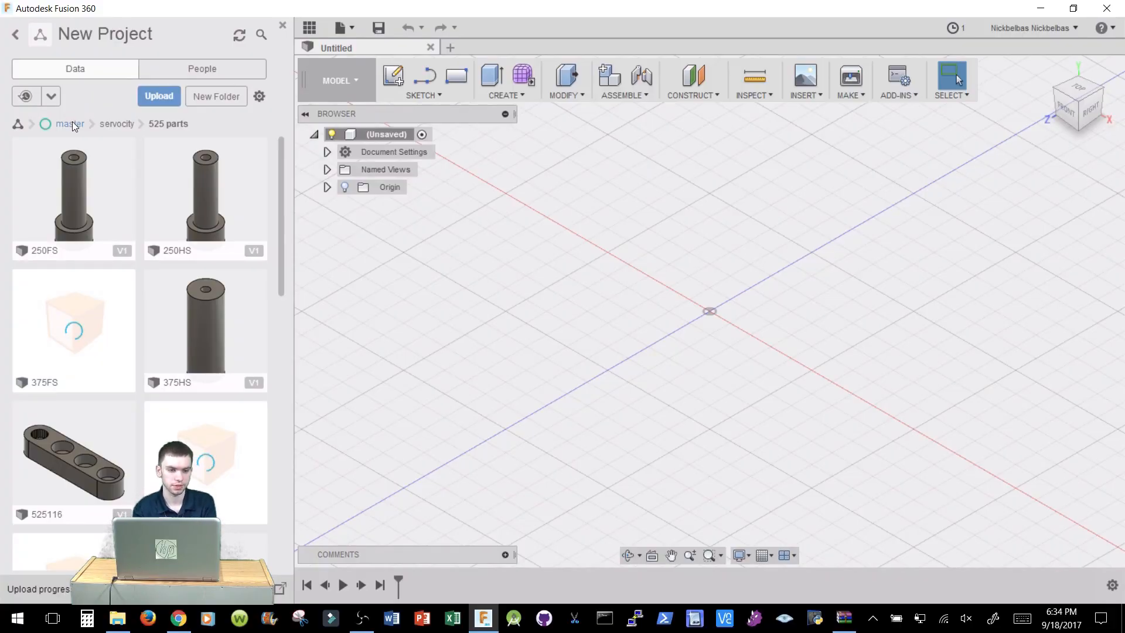
# Save the untitled design as assembly at the project's master level.
pyautogui.click(72, 124)
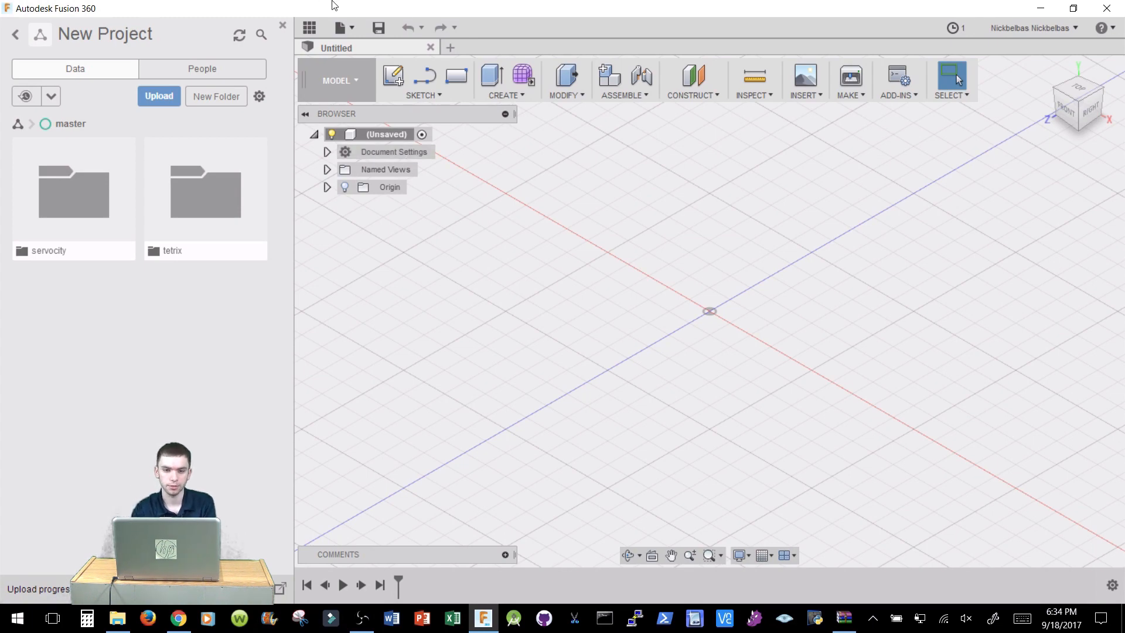
pyautogui.click(377, 26)
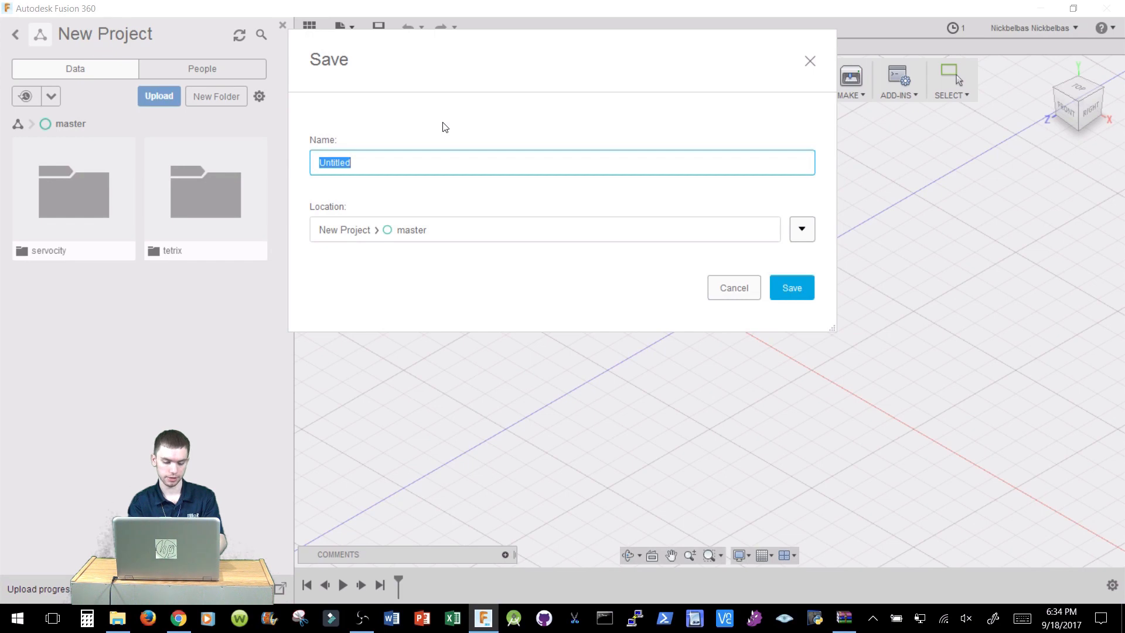
pyautogui.write('assembl')
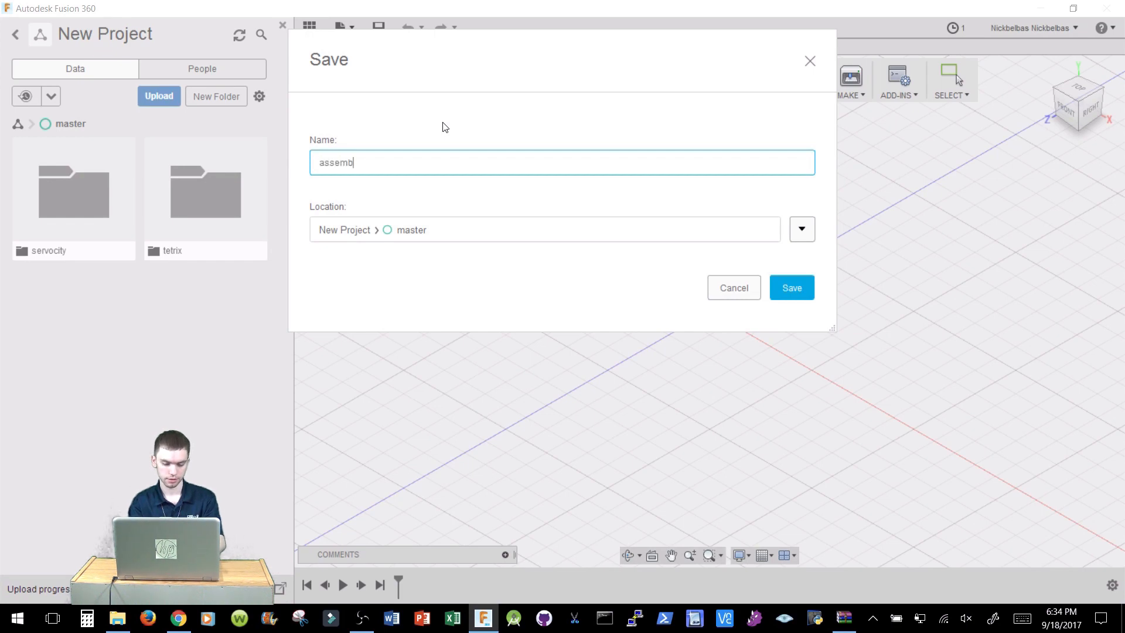
pyautogui.write('y')
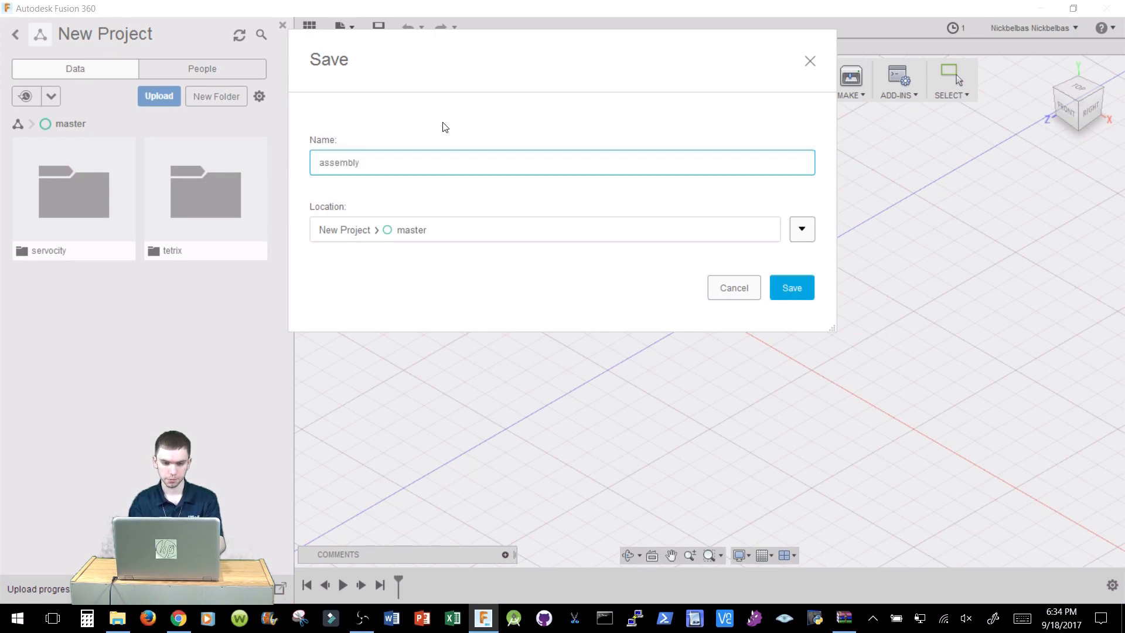
pyautogui.press('Return')
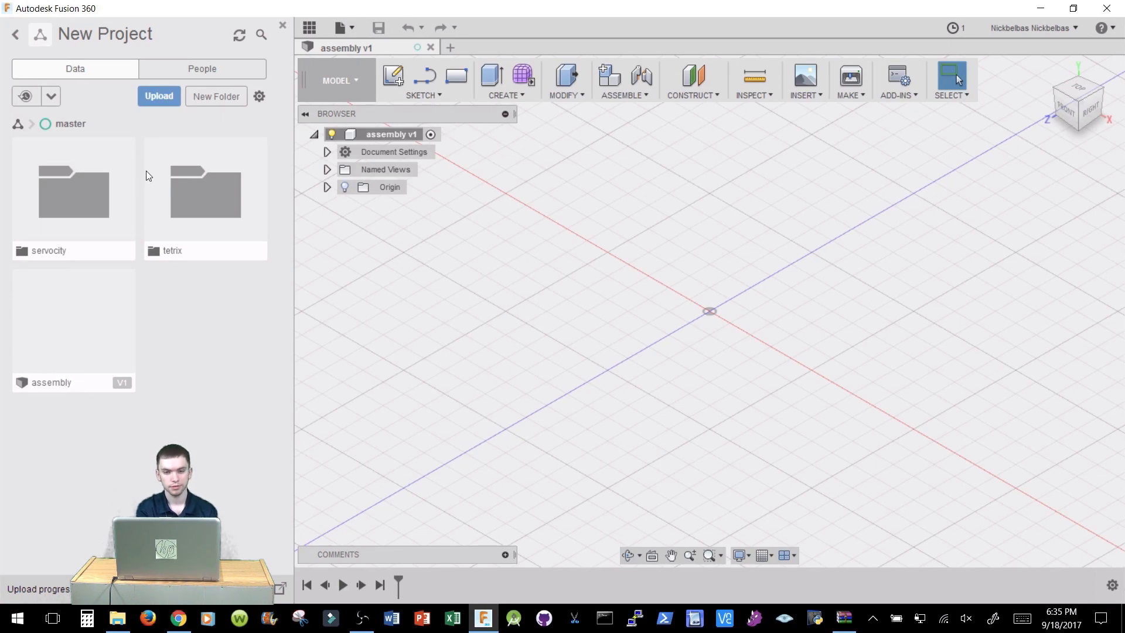
# Insert the tetrix_739067 channel from the tetrix folder into the assembly design.
pyautogui.click(210, 199)
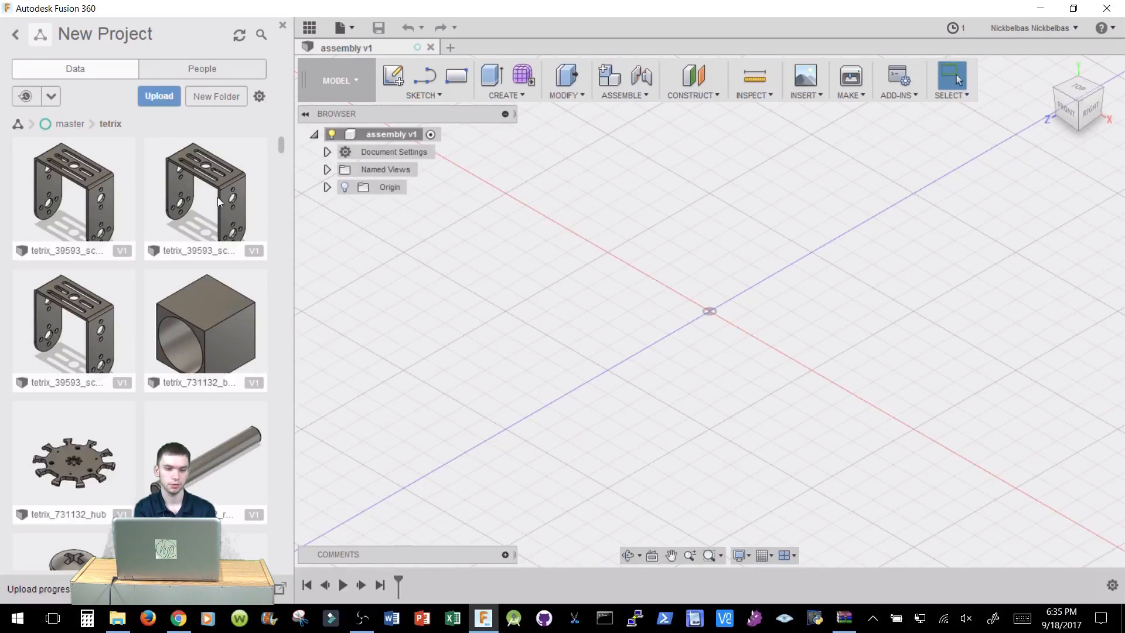
pyautogui.moveTo(283, 143); pyautogui.dragTo(279, 254)
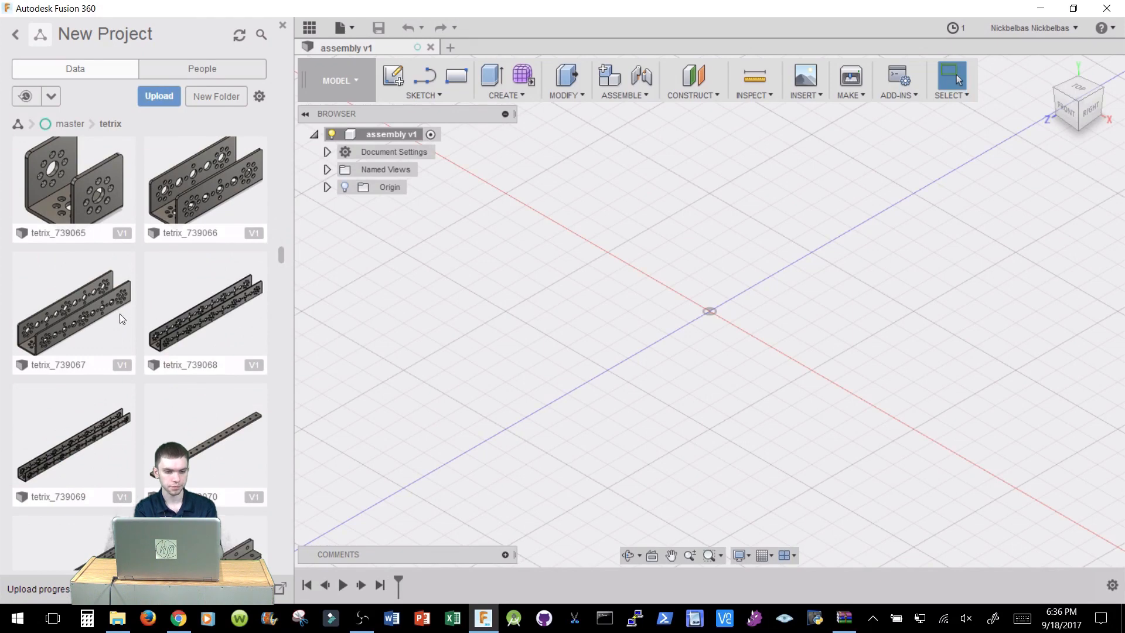
pyautogui.moveTo(135, 319); pyautogui.dragTo(580, 323)
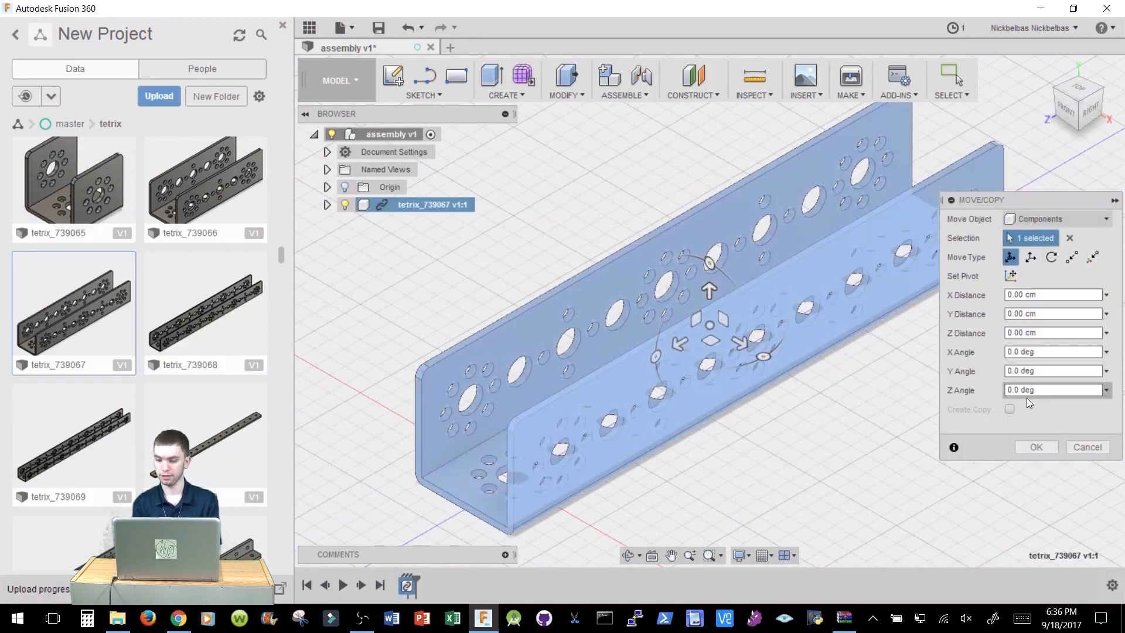
pyautogui.click(1035, 447)
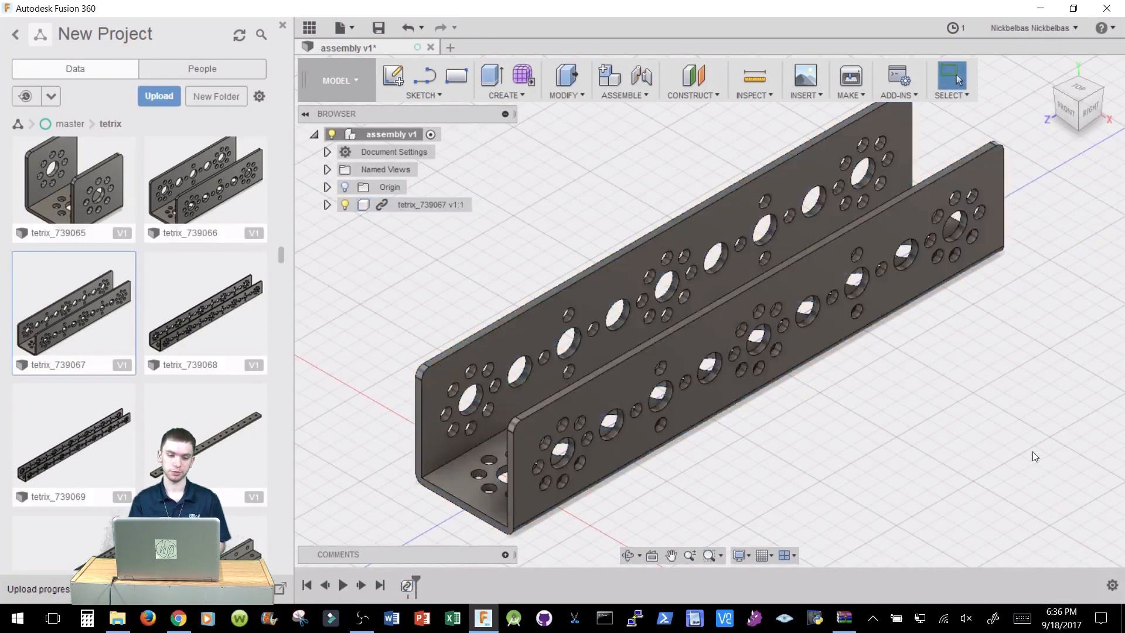
# Insert a second tetrix_739067 channel and move it 4 cm along the X direction.
pyautogui.moveTo(121, 332); pyautogui.dragTo(534, 256)
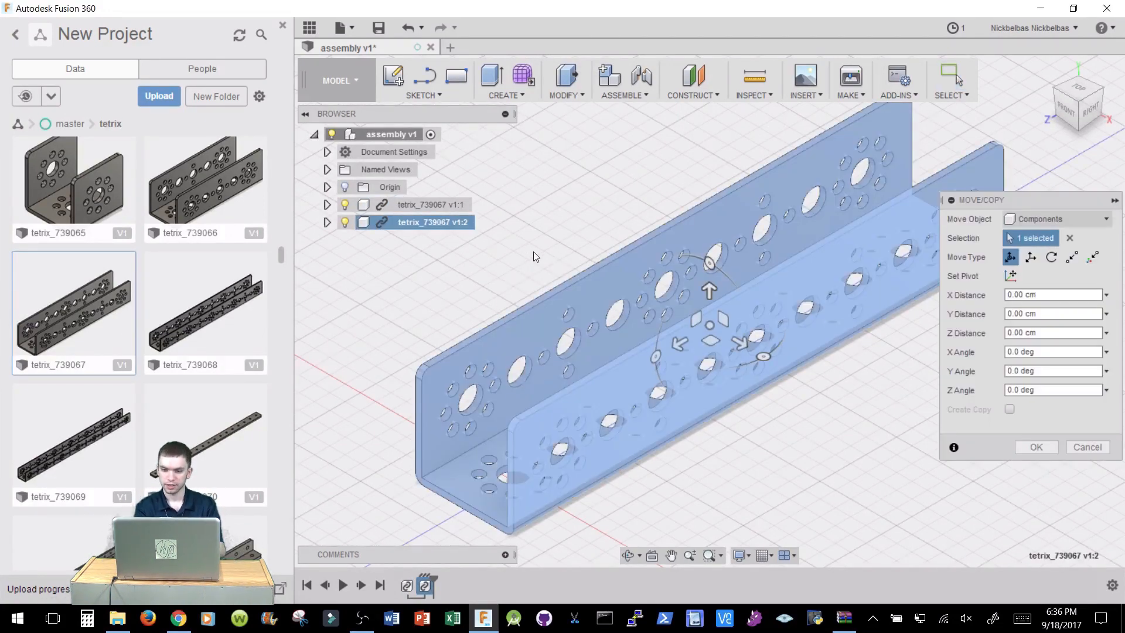
pyautogui.moveTo(744, 345); pyautogui.dragTo(860, 439)
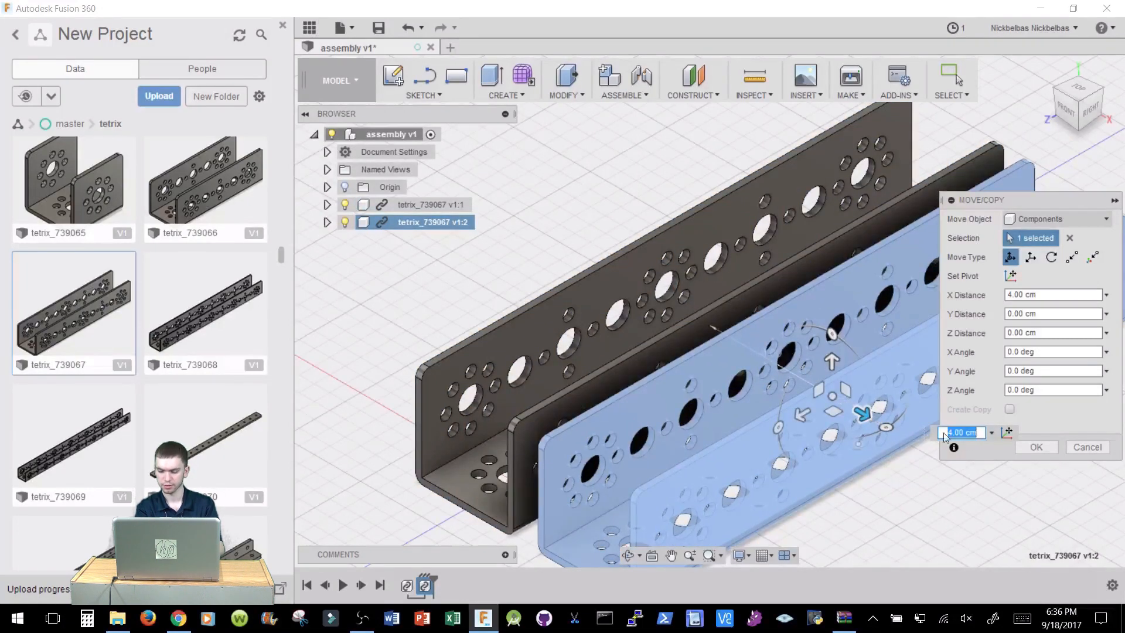
pyautogui.click(1042, 451)
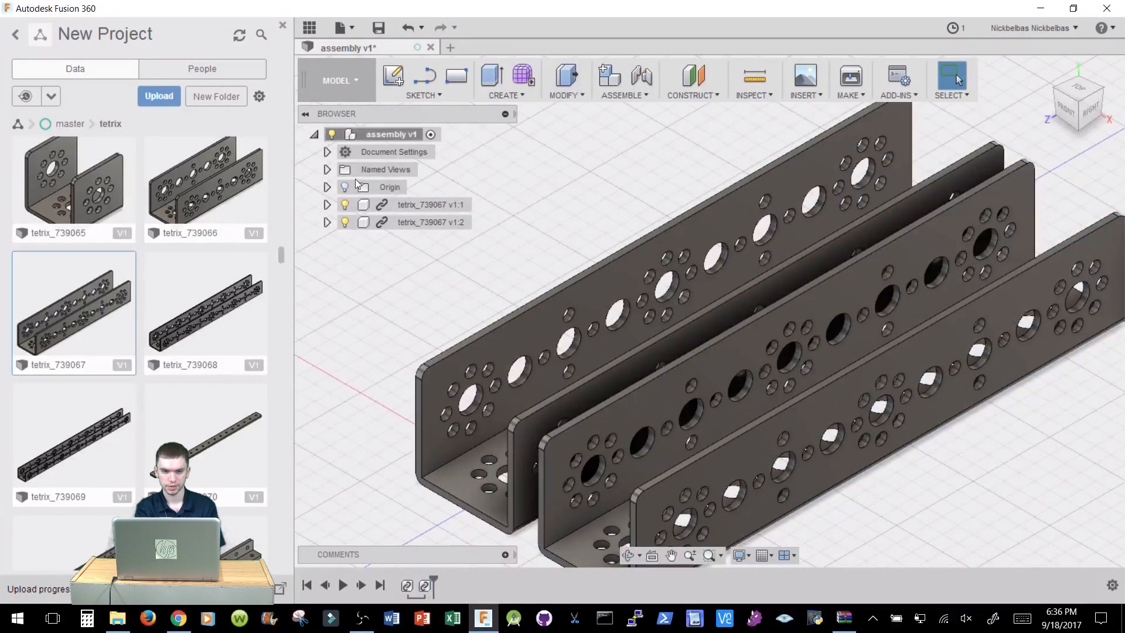
# Change the document's active units from the Document Settings to Inch.
pyautogui.click(327, 153)
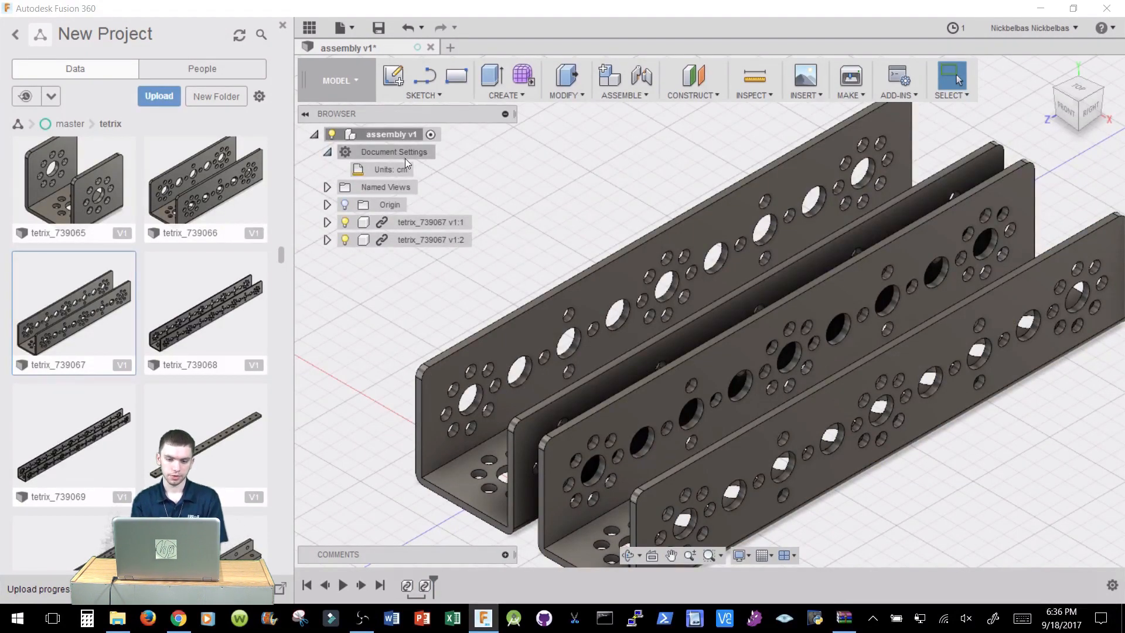
pyautogui.moveTo(420, 170)
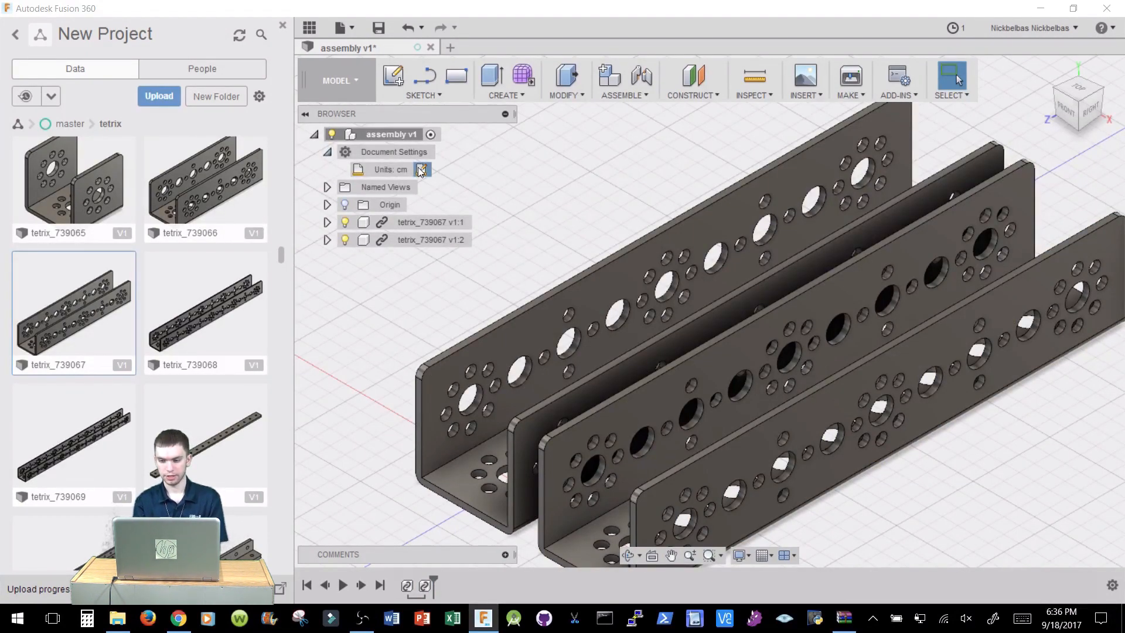
pyautogui.click(421, 170)
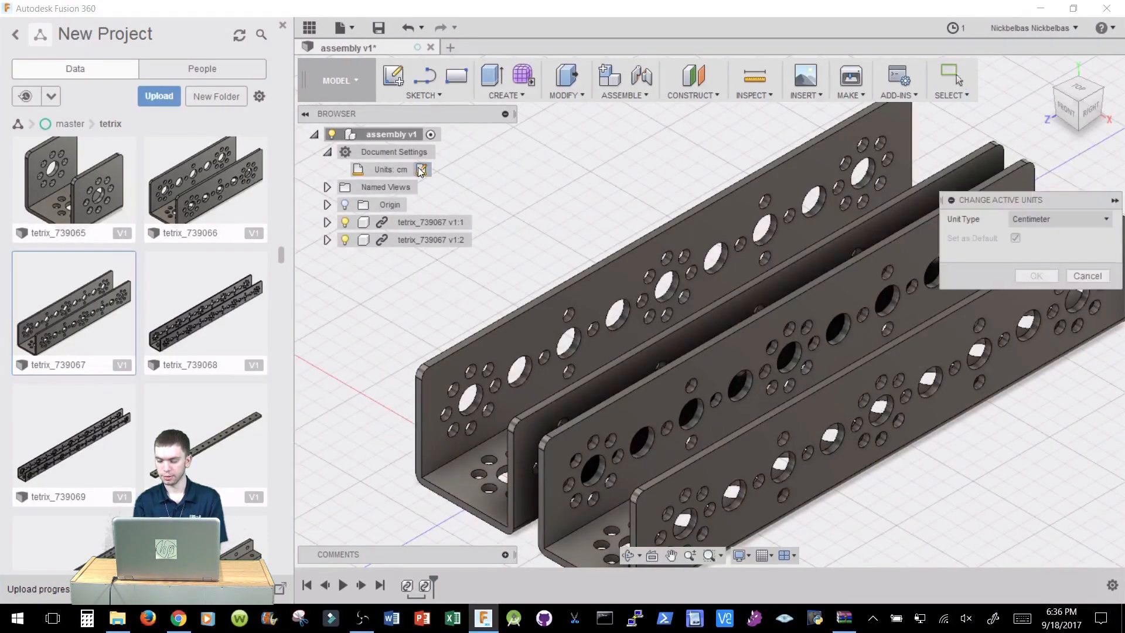
pyautogui.click(1053, 218)
pyautogui.click(1041, 287)
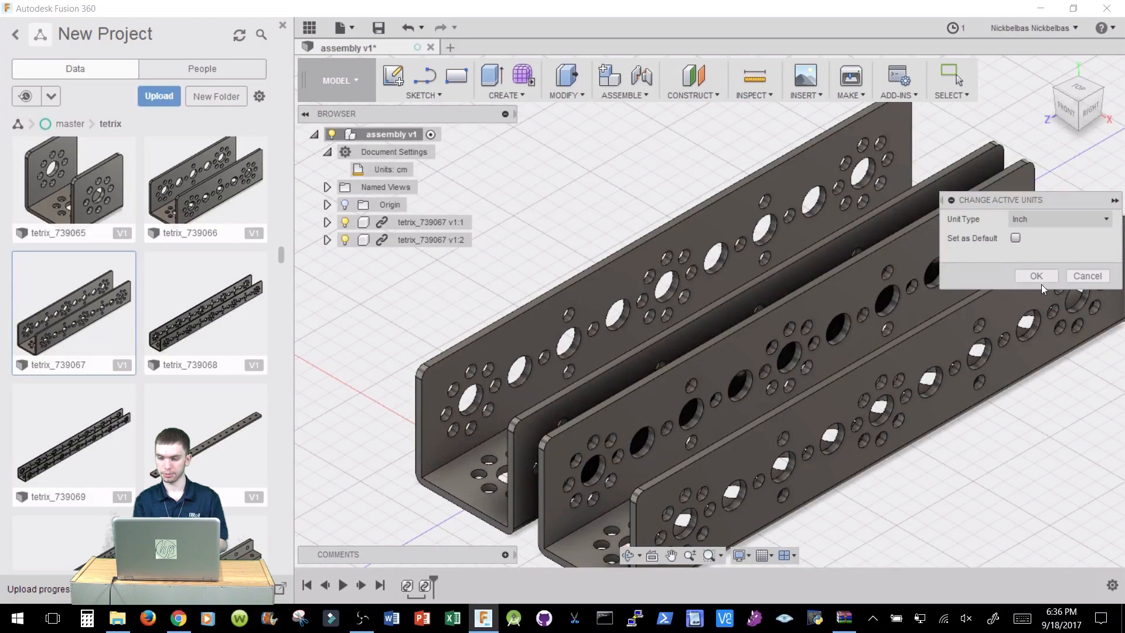
pyautogui.click(1032, 275)
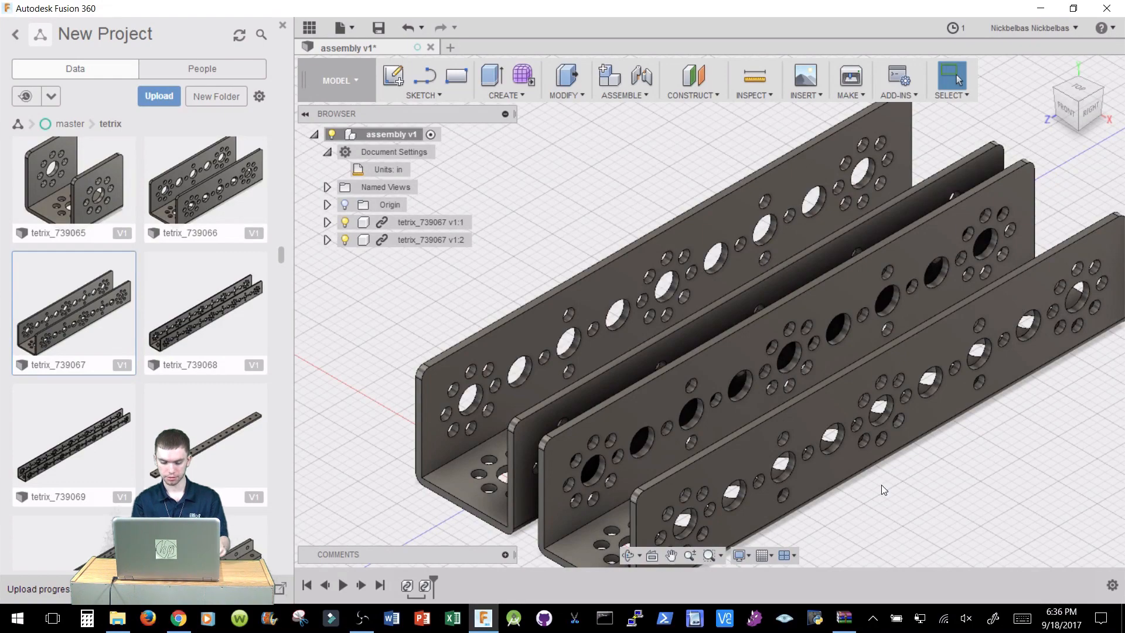
pyautogui.scroll(2, 1035, 191)
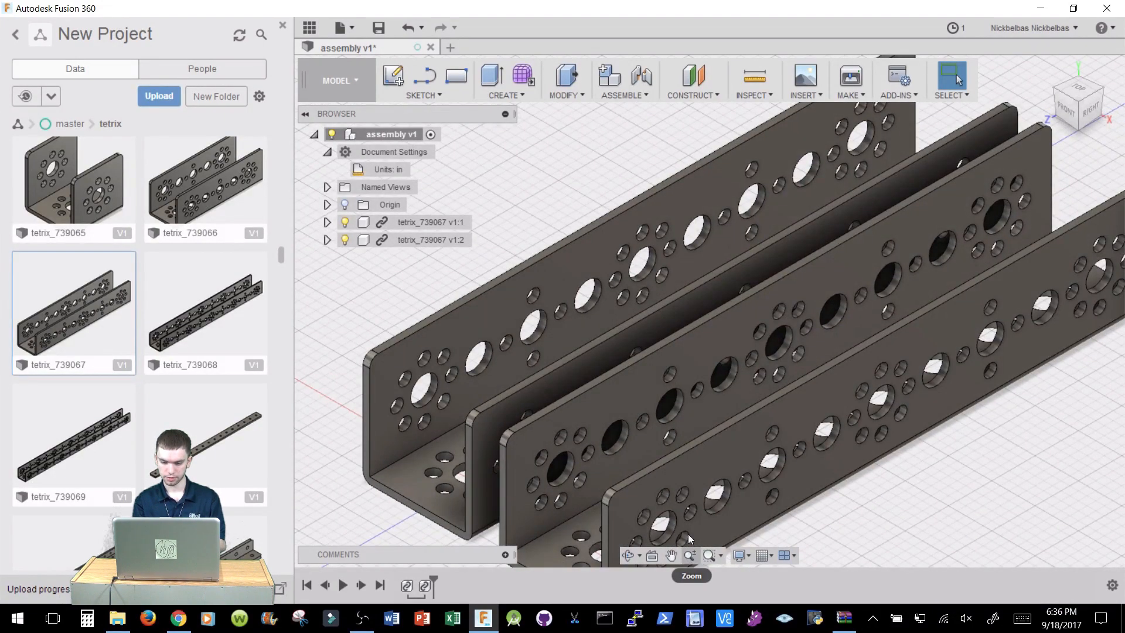
pyautogui.click(690, 556)
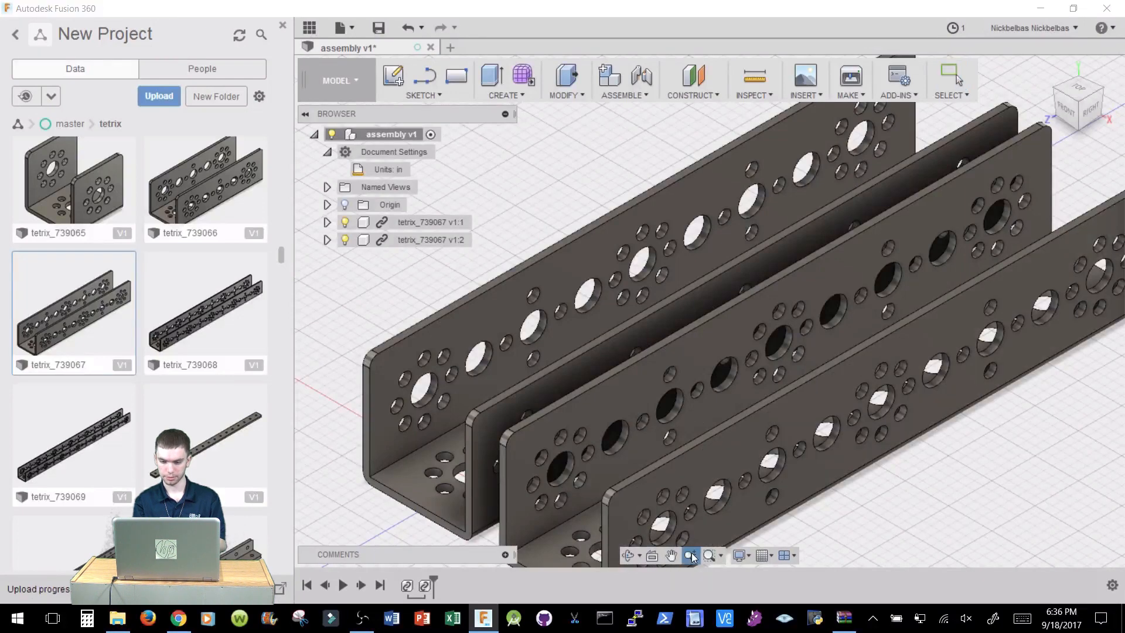
pyautogui.moveTo(687, 386); pyautogui.dragTo(680, 362)
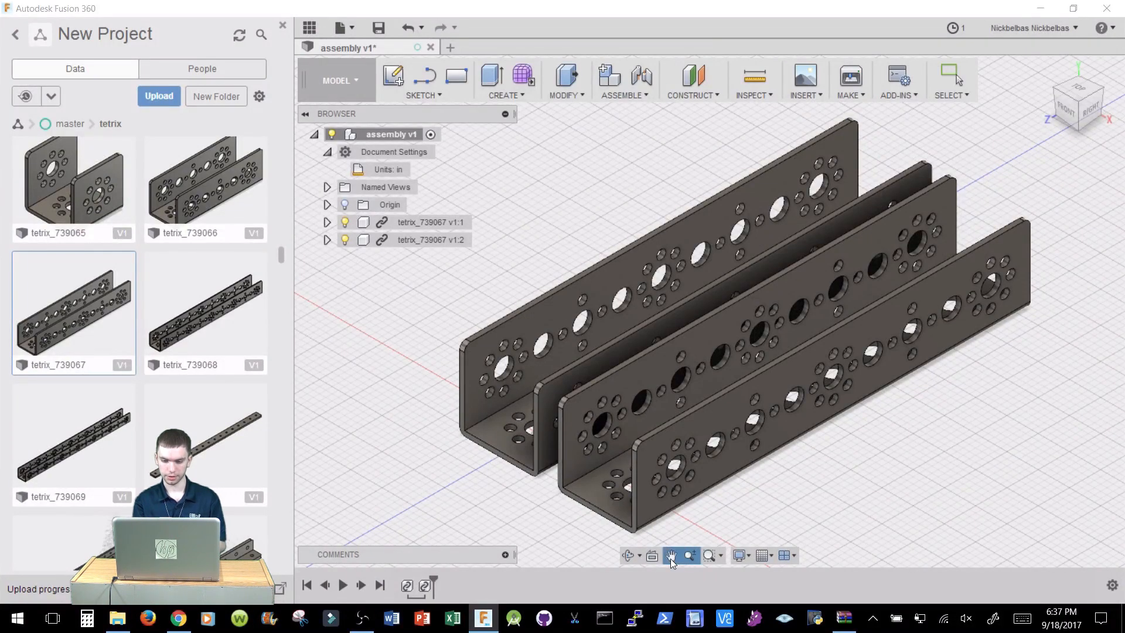
pyautogui.press('Escape')
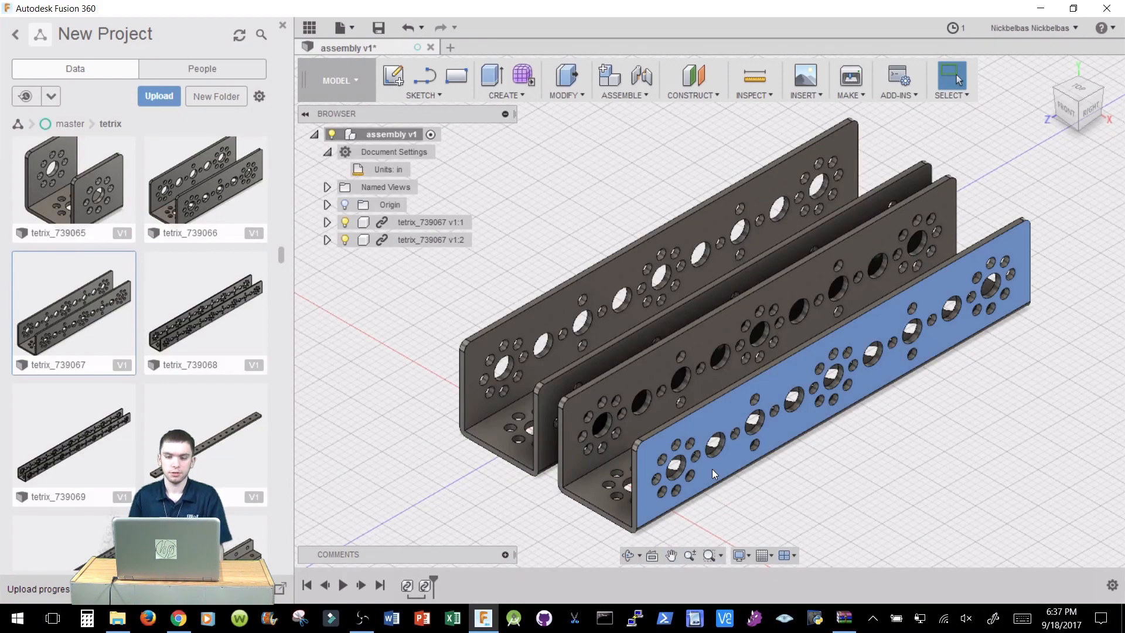
pyautogui.rightClick(713, 470)
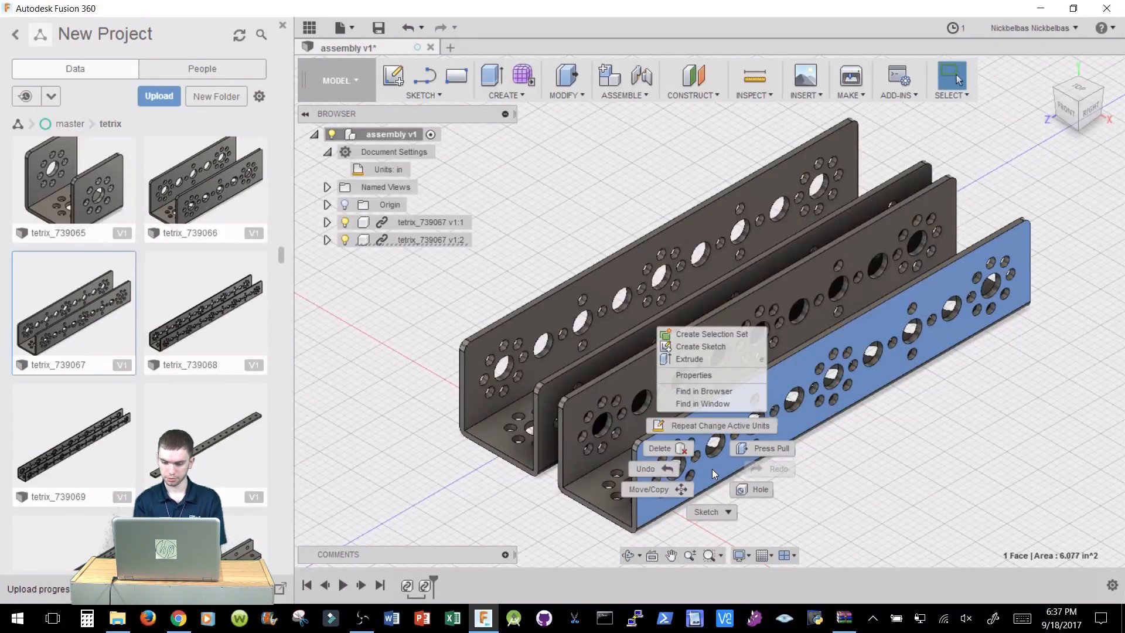
pyautogui.click(983, 461)
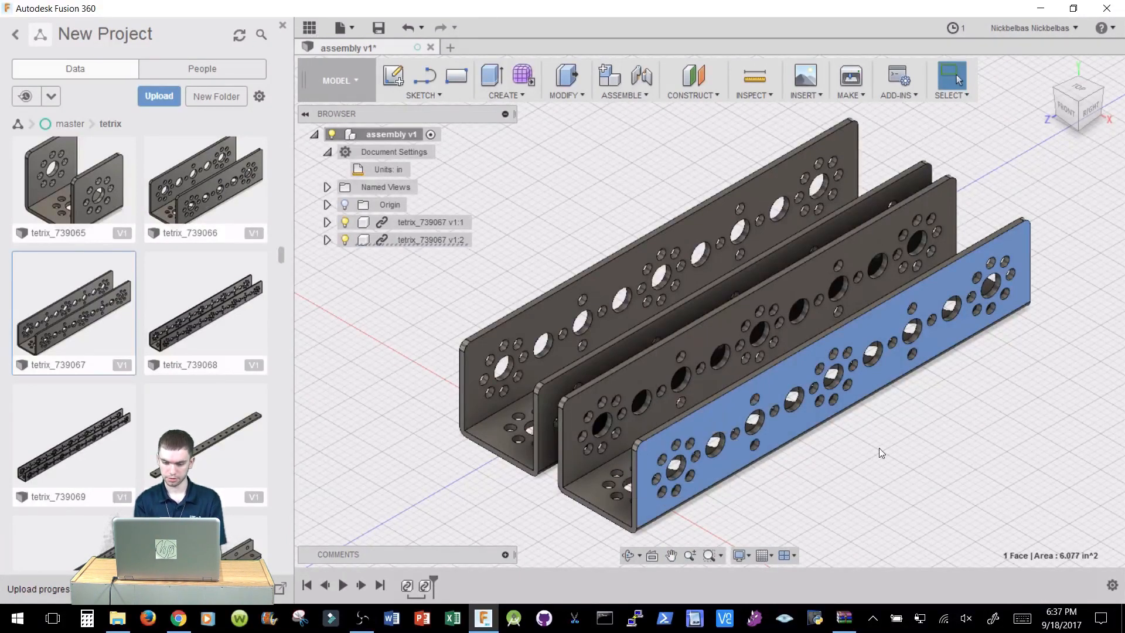
pyautogui.click(775, 388)
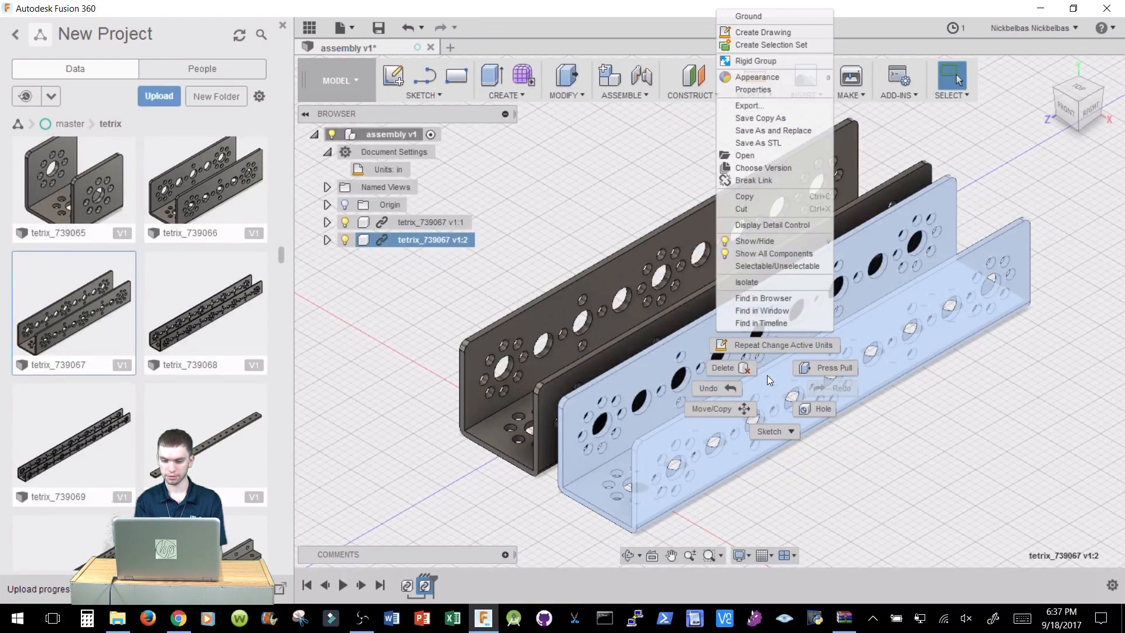
pyautogui.press('Escape')
pyautogui.press('Escape')
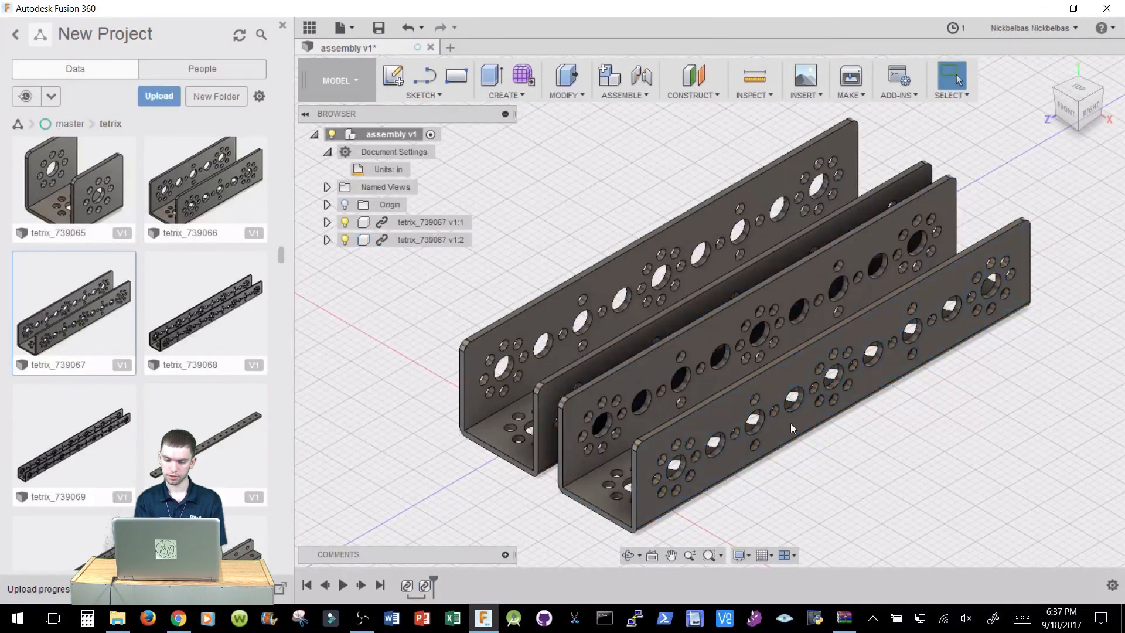
# Ground the second tetrix_739067 channel component in the assembly.
pyautogui.click(772, 378)
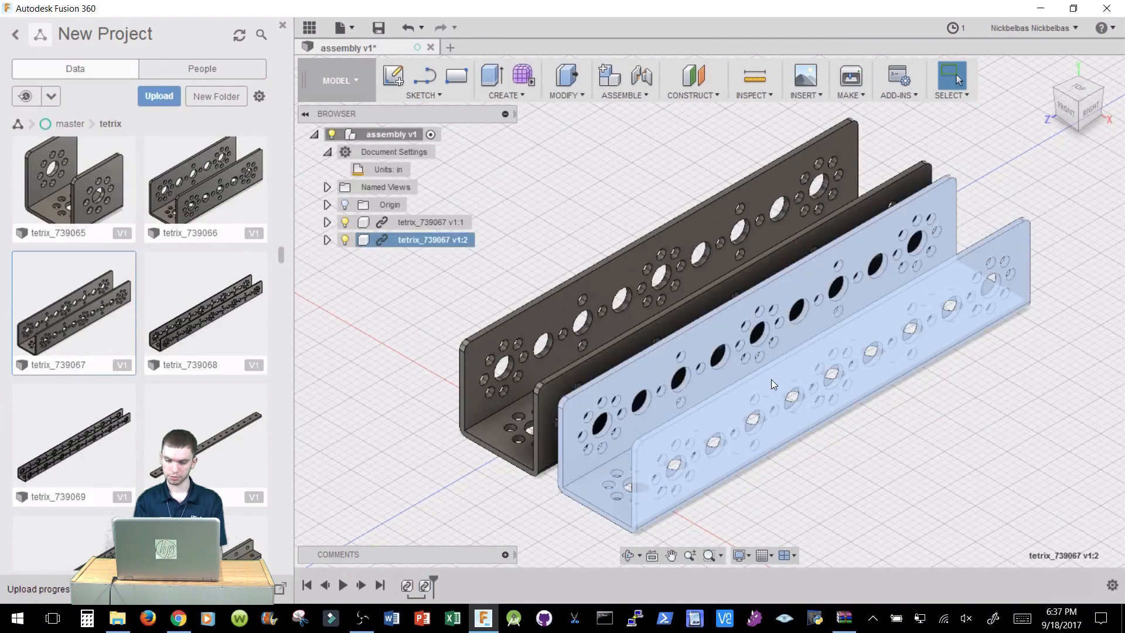
pyautogui.rightClick(771, 378)
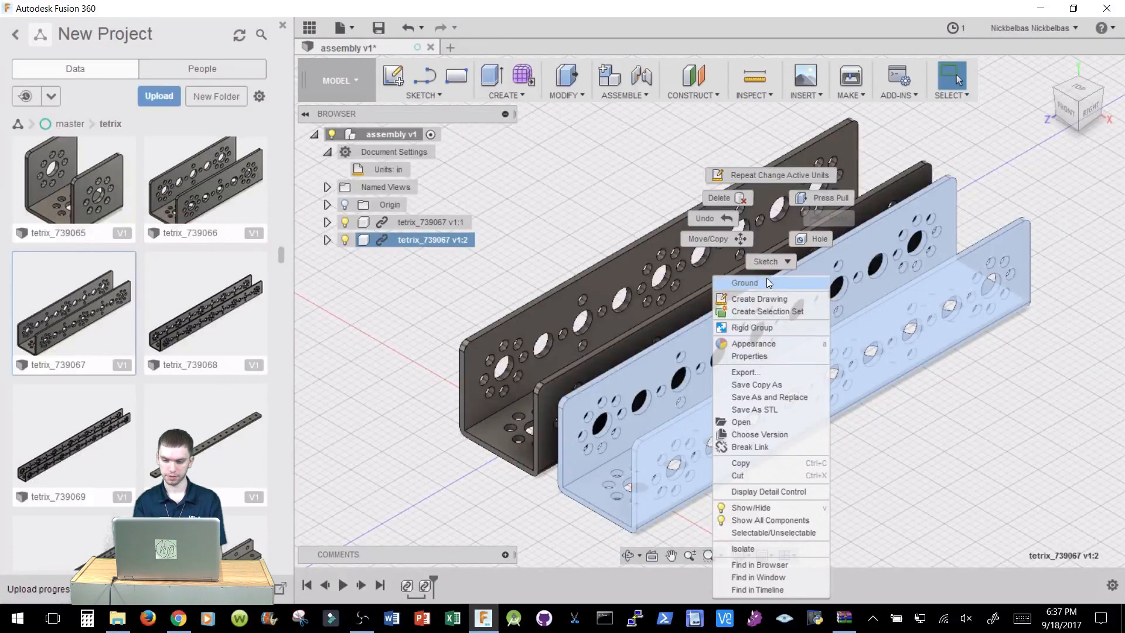
pyautogui.click(768, 283)
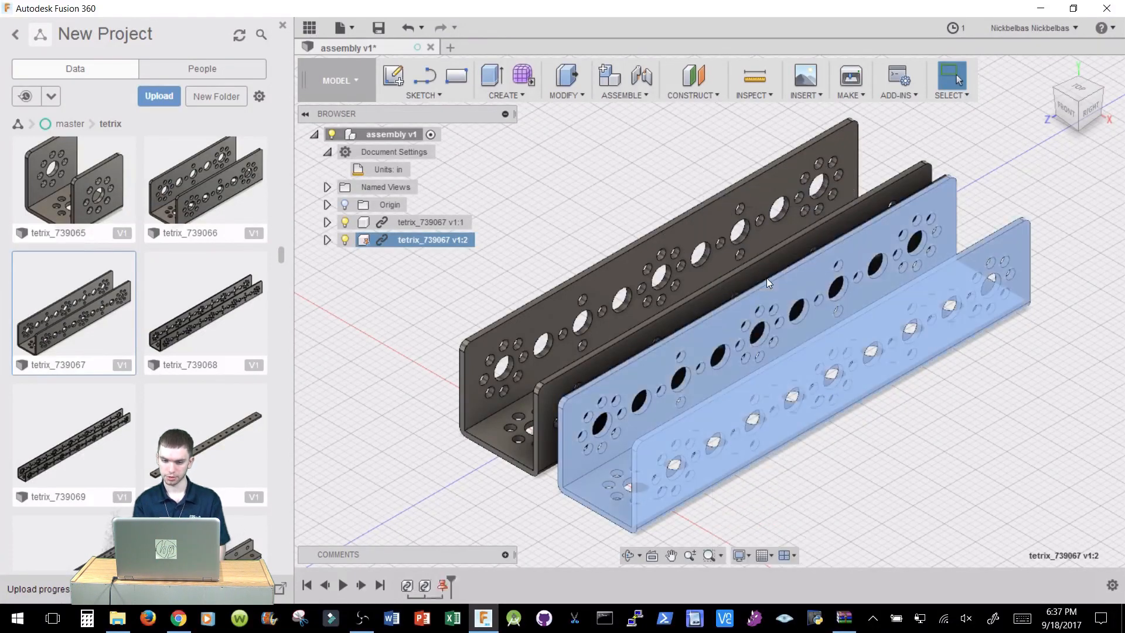
pyautogui.click(892, 435)
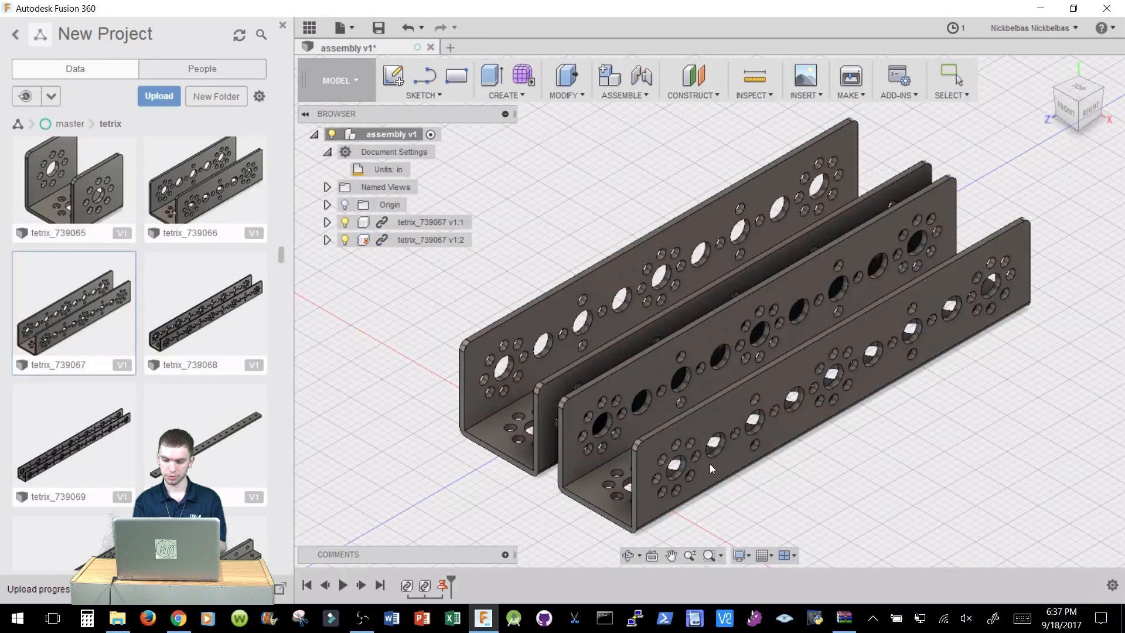
pyautogui.moveTo(795, 373); pyautogui.dragTo(876, 300)
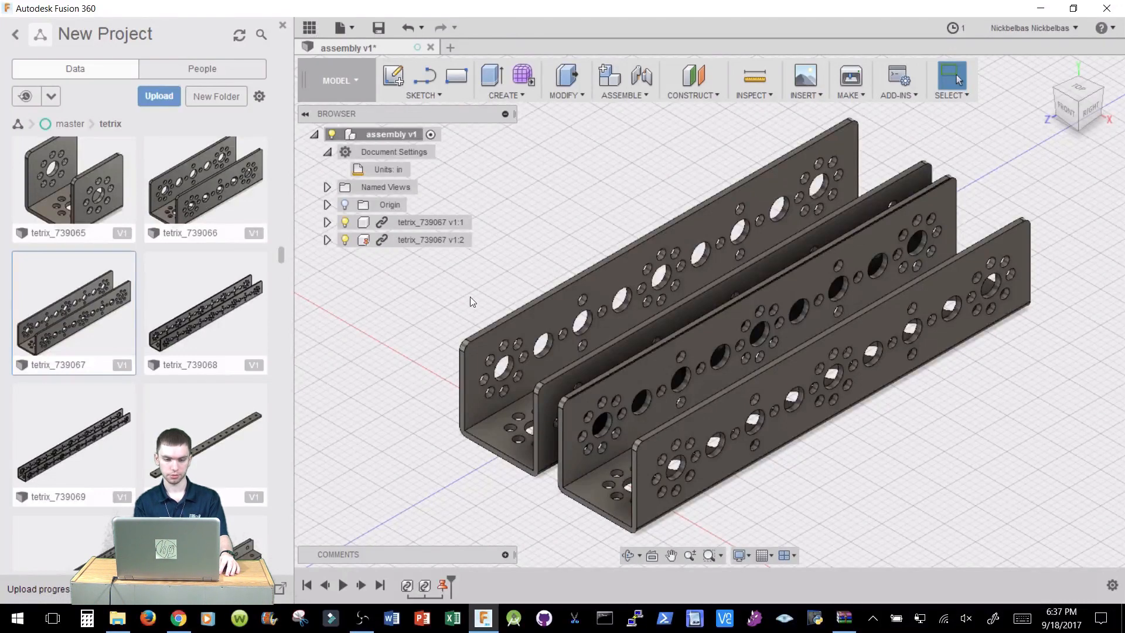
# Unground the second tetrix_739067 channel component.
pyautogui.click(421, 240)
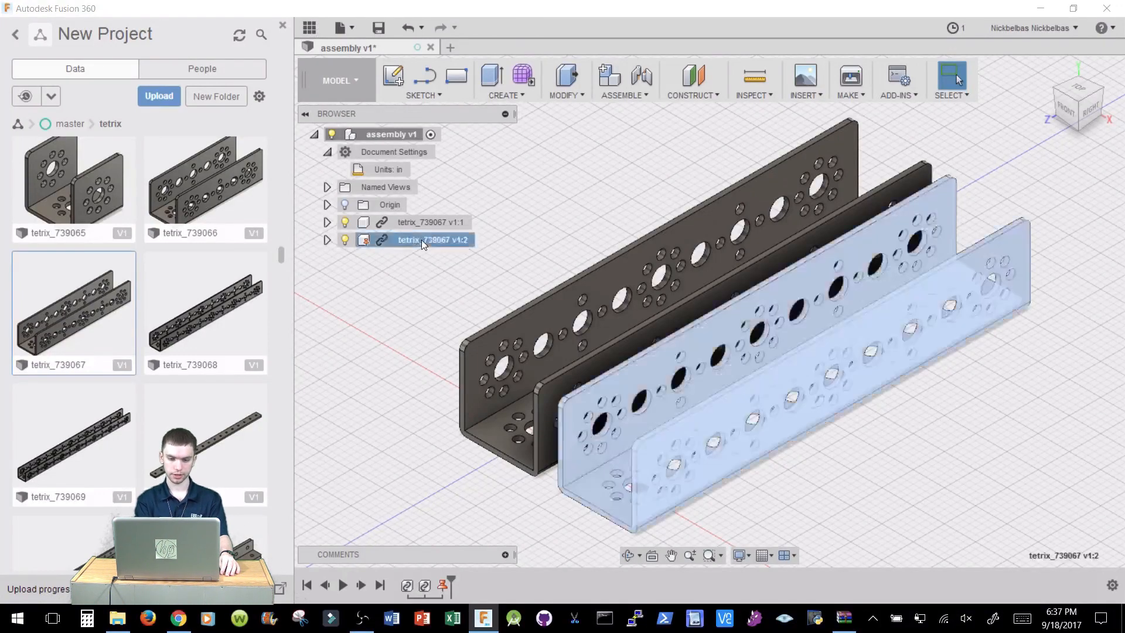
pyautogui.rightClick(420, 240)
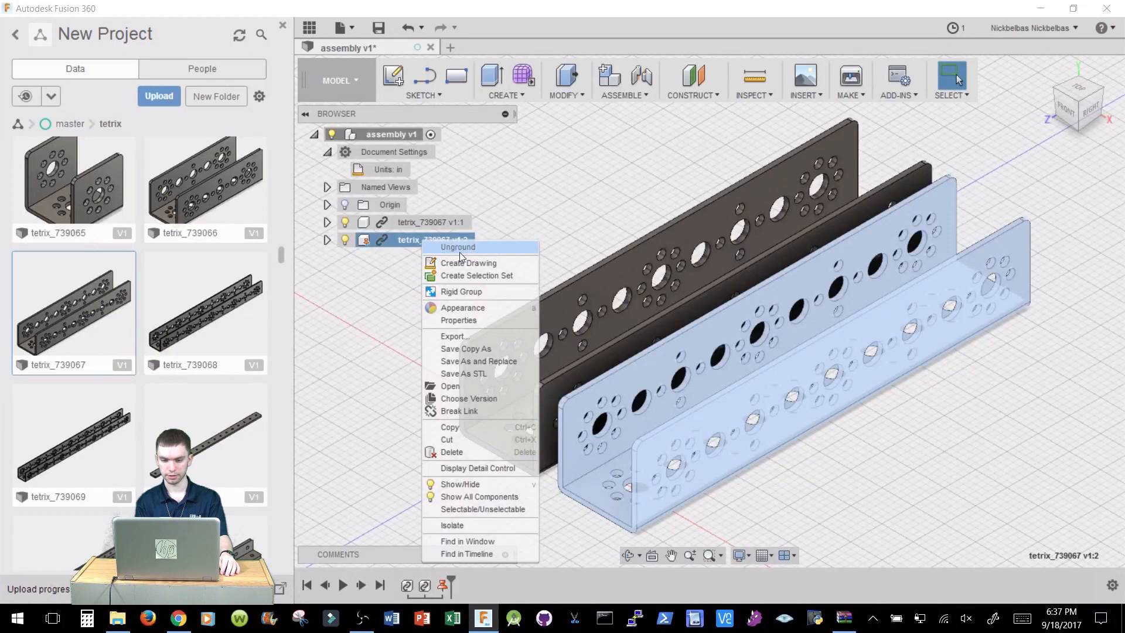
pyautogui.click(584, 226)
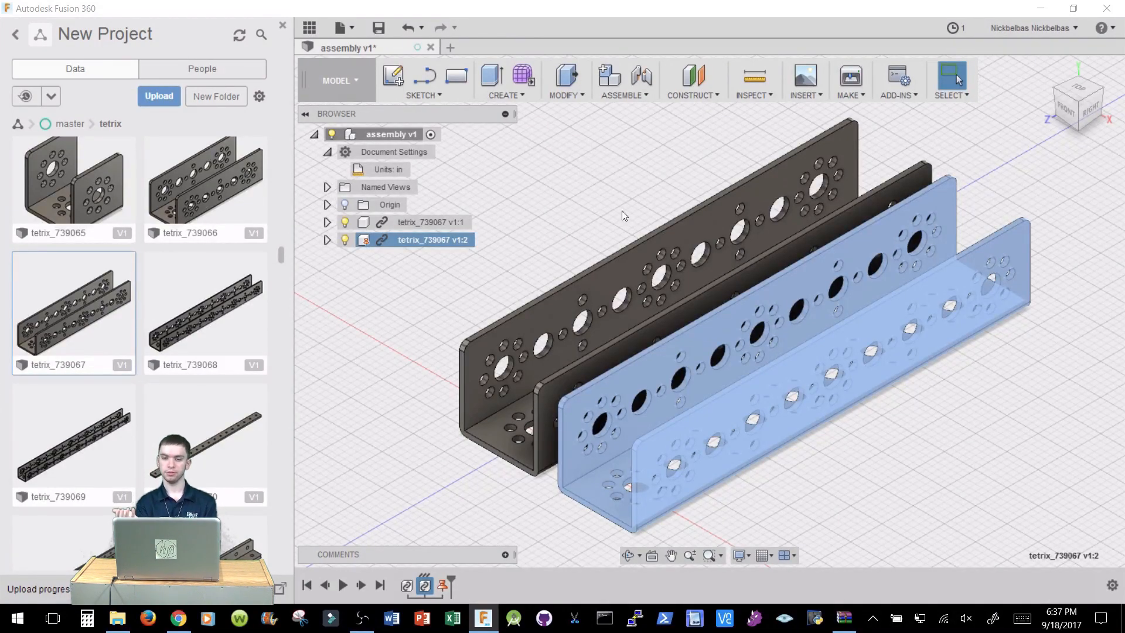
pyautogui.click(663, 198)
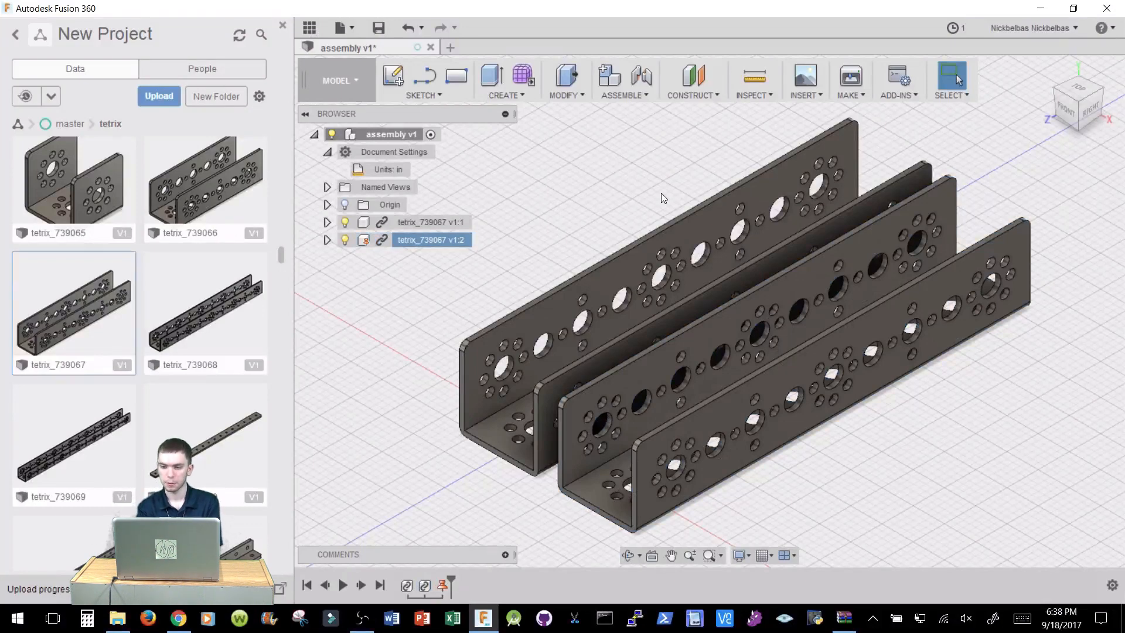
# Create a rigid Joint placing the second channel's flange face on the first channel's hole, rotated to -90 deg.
pyautogui.click(1076, 132)
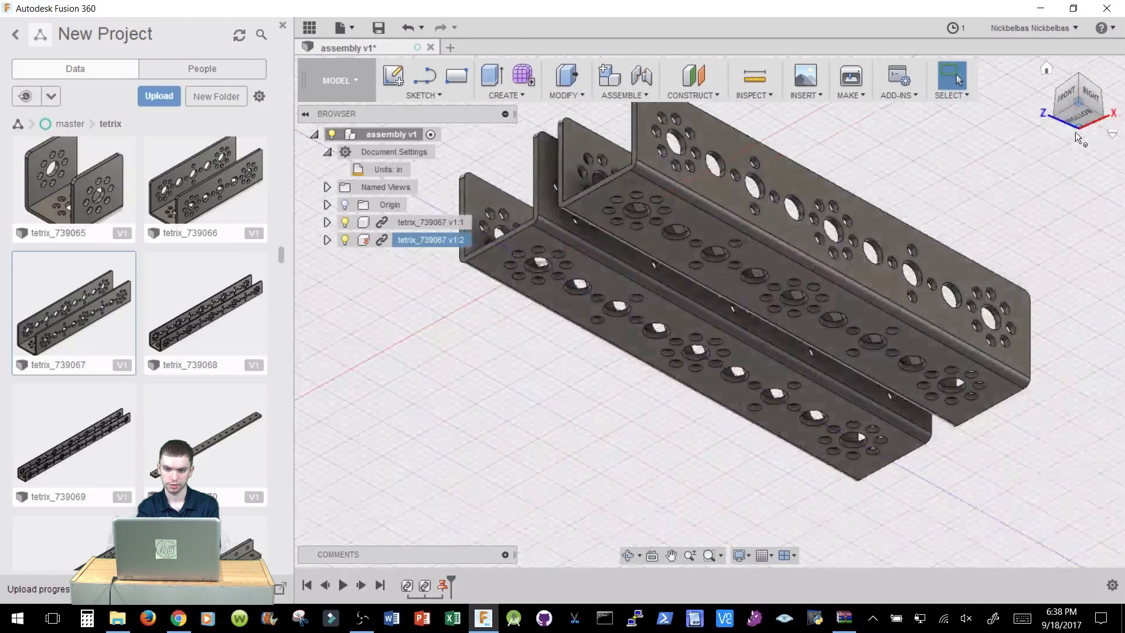
pyautogui.click(647, 85)
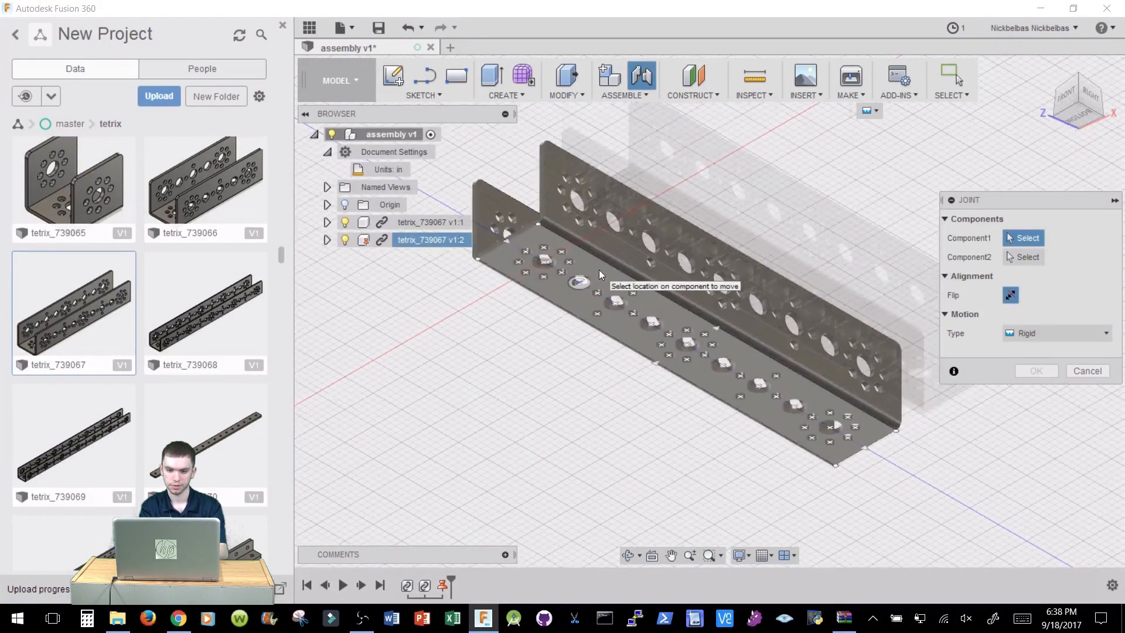
pyautogui.scroll(3, 599, 270)
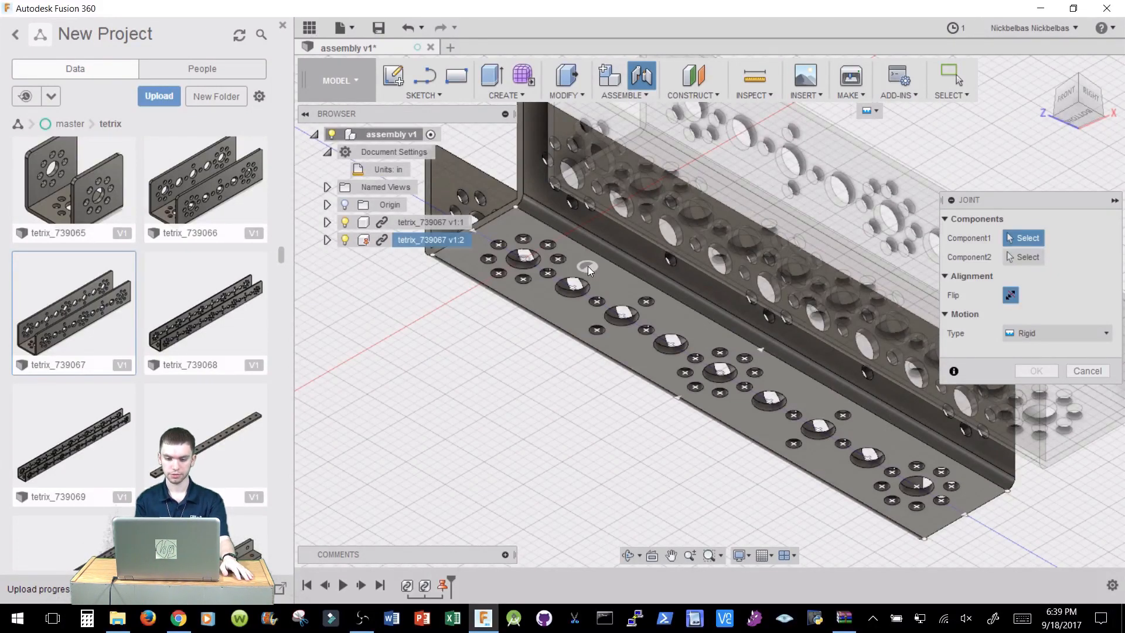
pyautogui.click(588, 266)
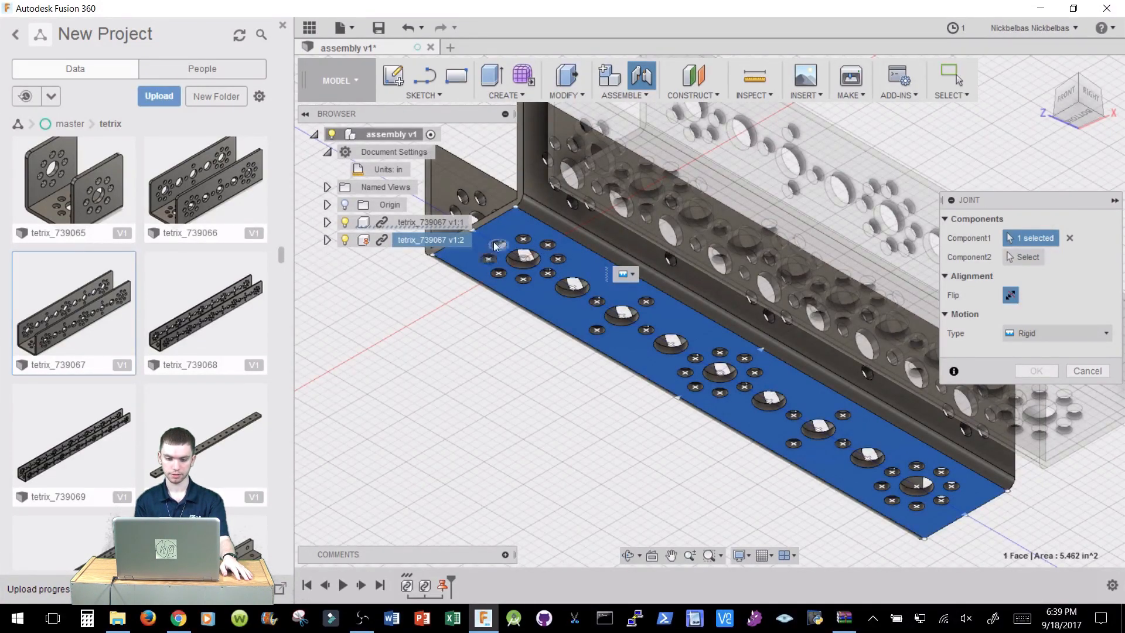
pyautogui.click(525, 258)
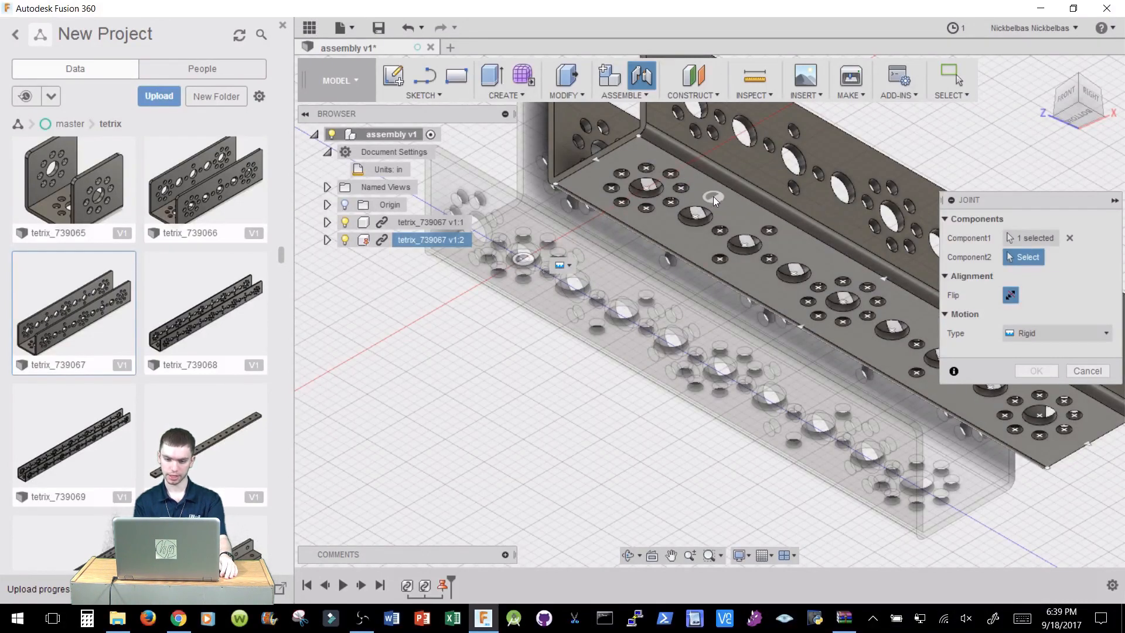
pyautogui.click(712, 195)
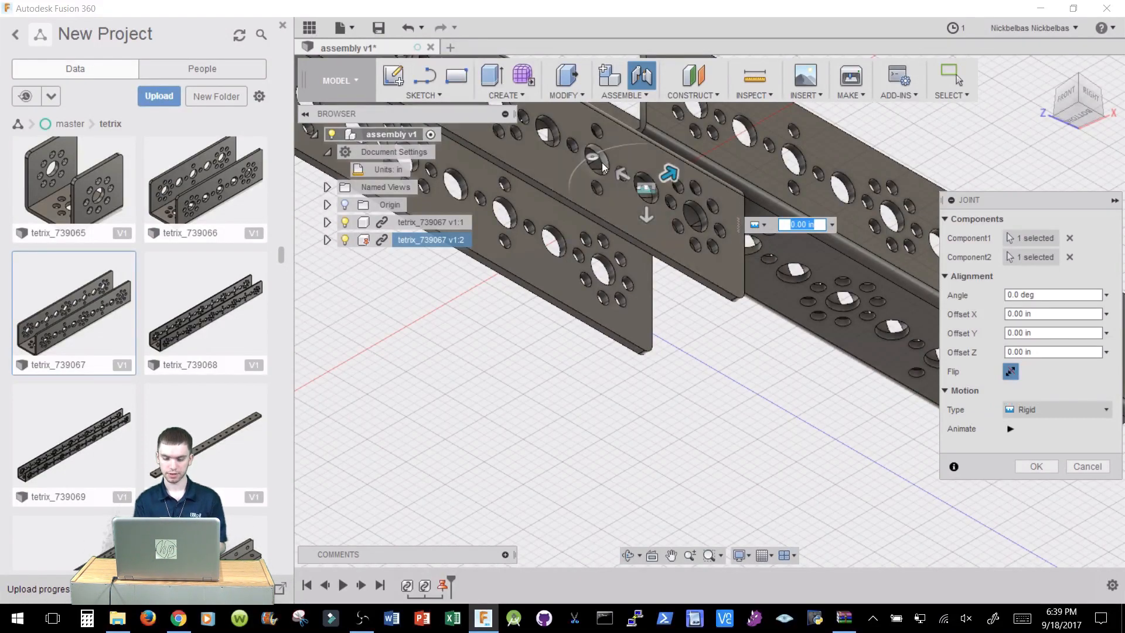
pyautogui.moveTo(595, 155); pyautogui.dragTo(700, 157)
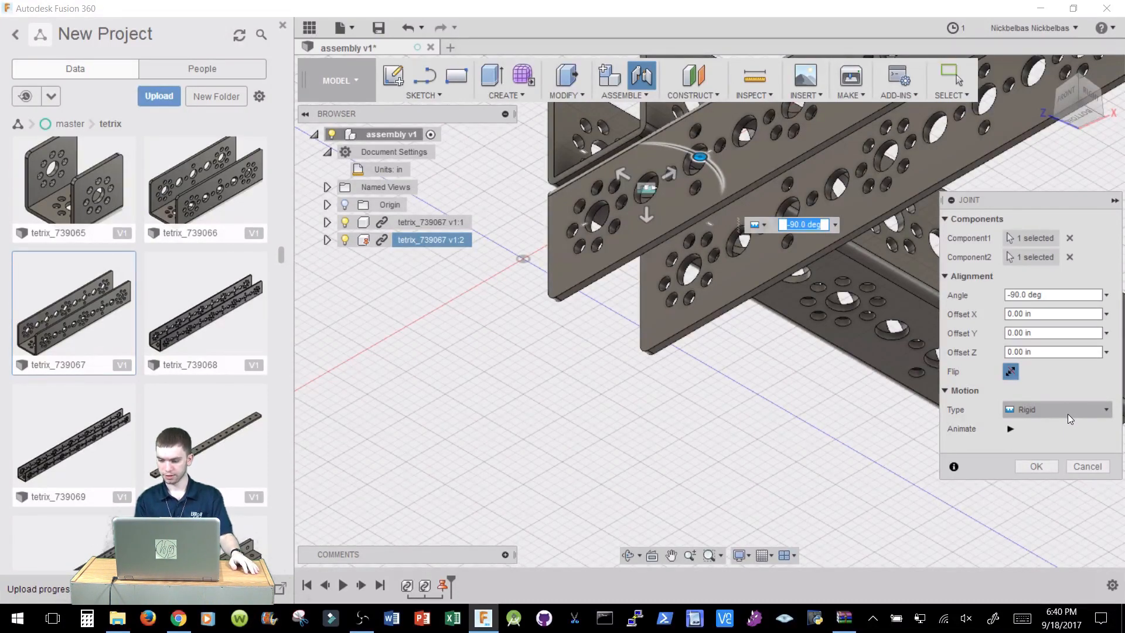
pyautogui.click(1036, 467)
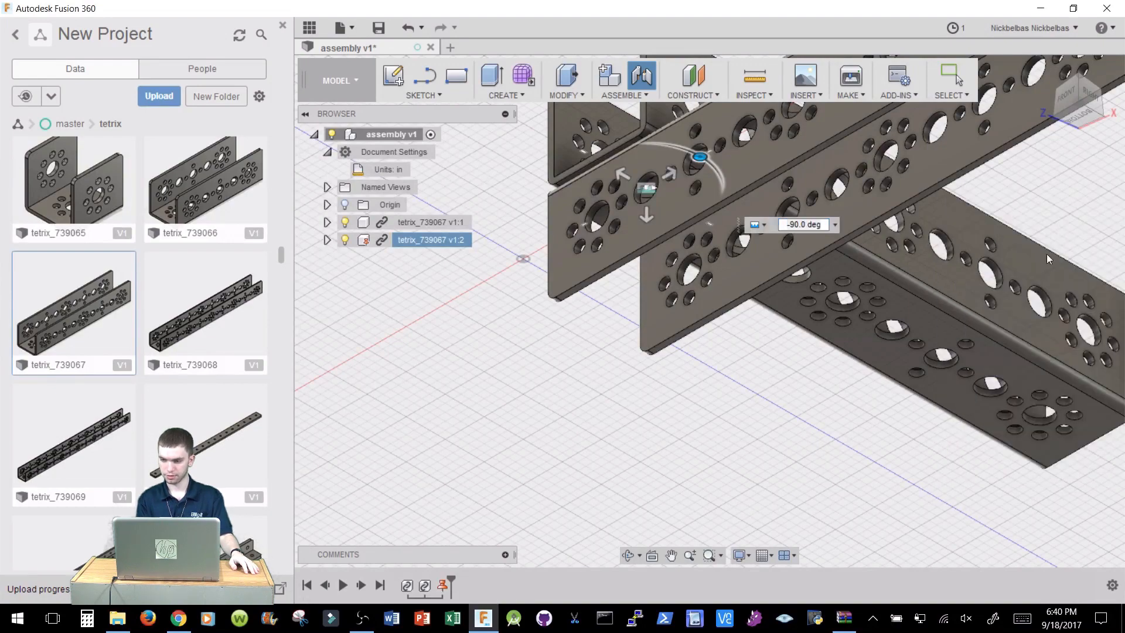
# Try dragging the jointed second channel to check whether it can move.
pyautogui.click(1053, 73)
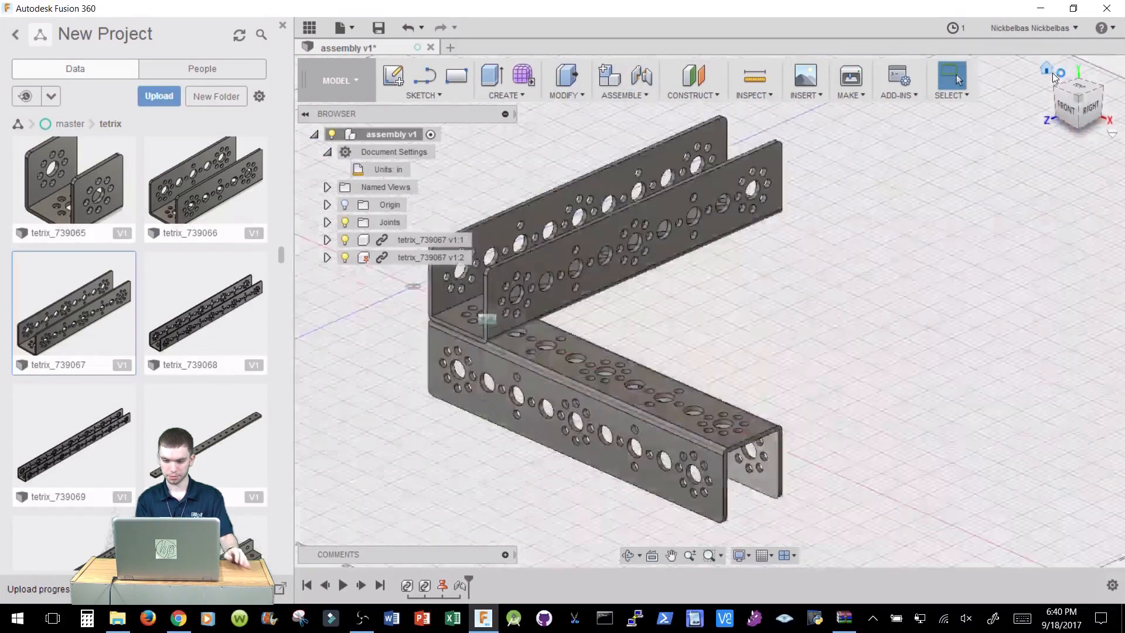
pyautogui.click(653, 430)
pyautogui.moveTo(653, 430); pyautogui.dragTo(652, 418)
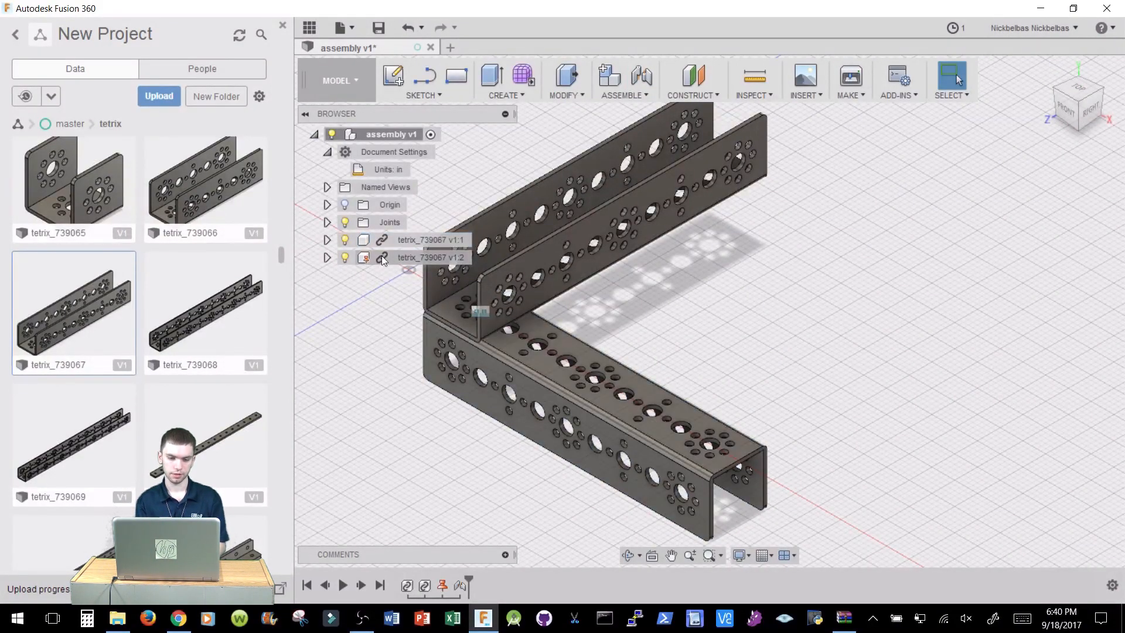
# Change the Rigid1 joint's motion type to Revolute and drag the channel to rotate it about the joint.
pyautogui.click(327, 222)
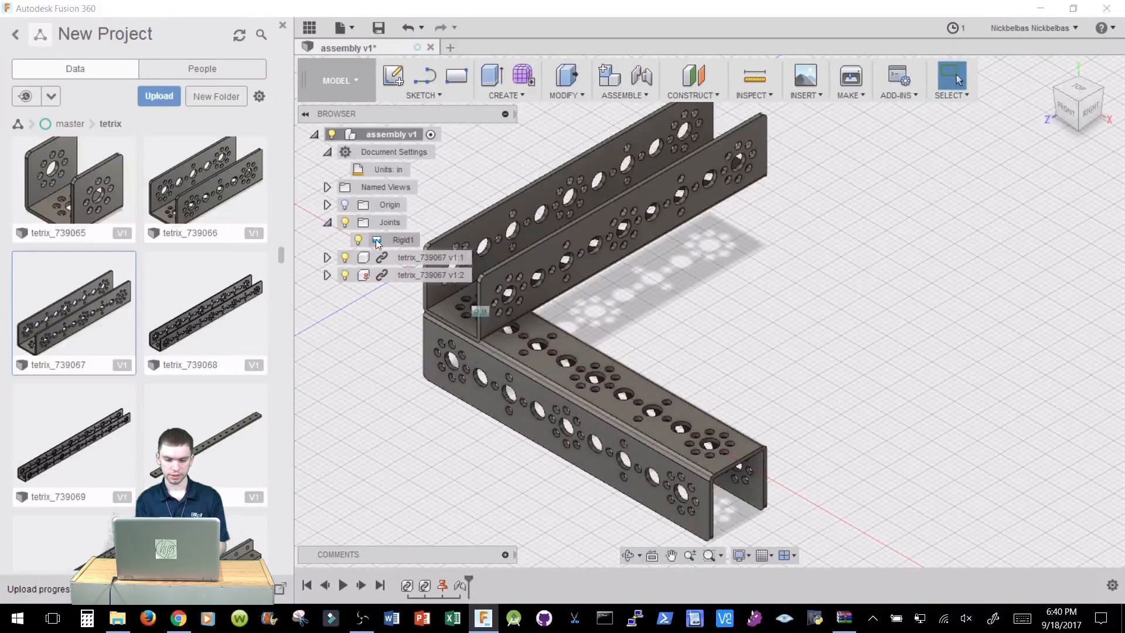
pyautogui.rightClick(396, 242)
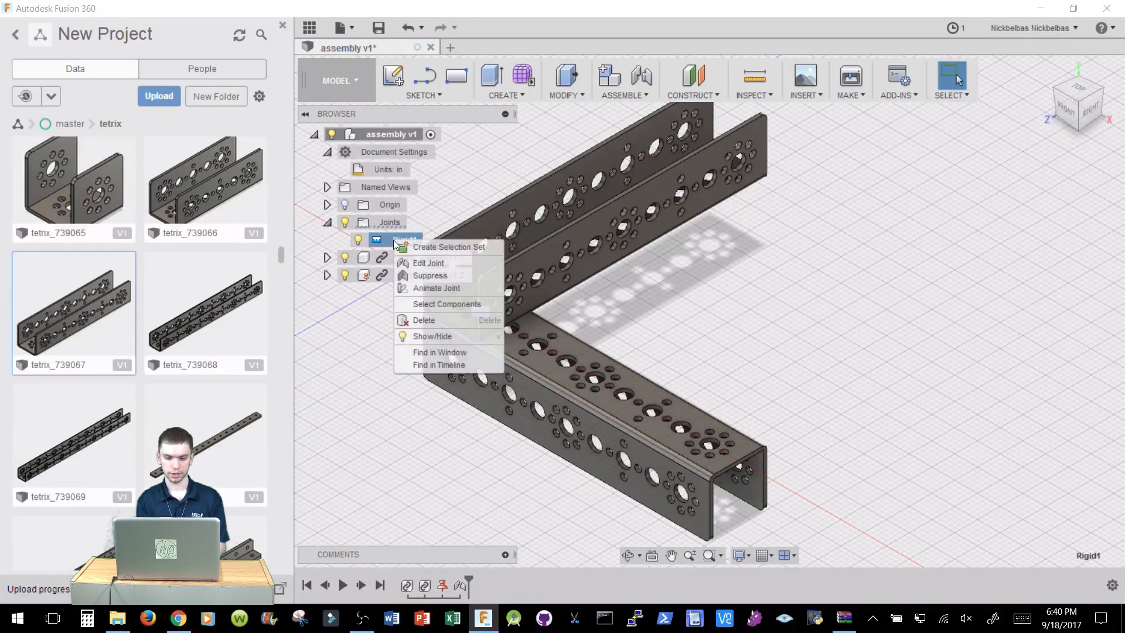
pyautogui.click(421, 265)
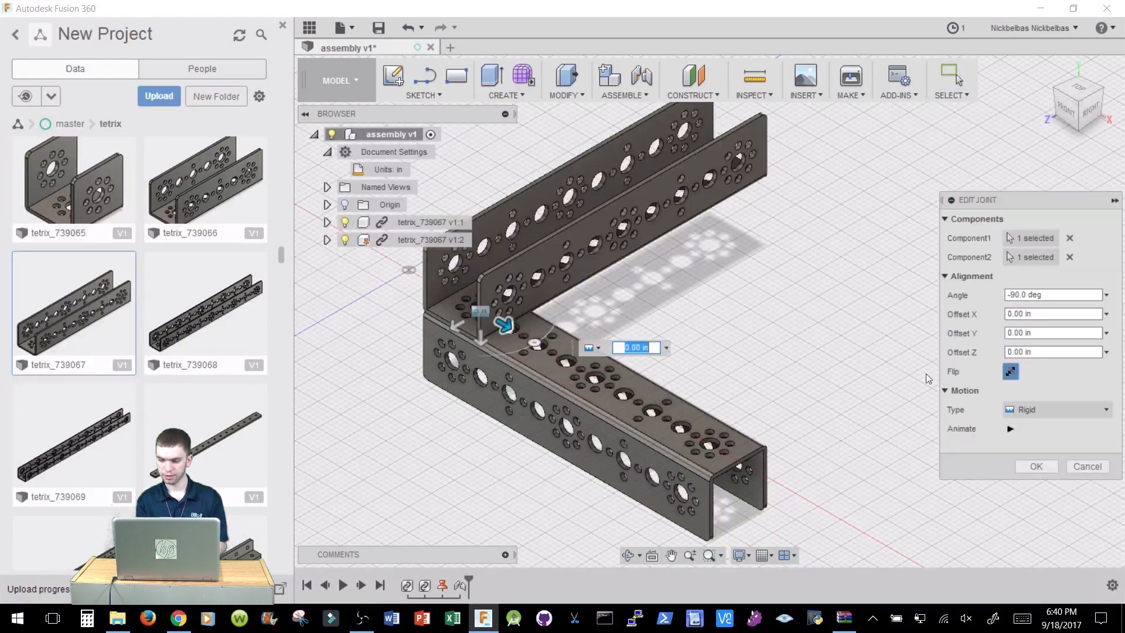
pyautogui.click(1036, 410)
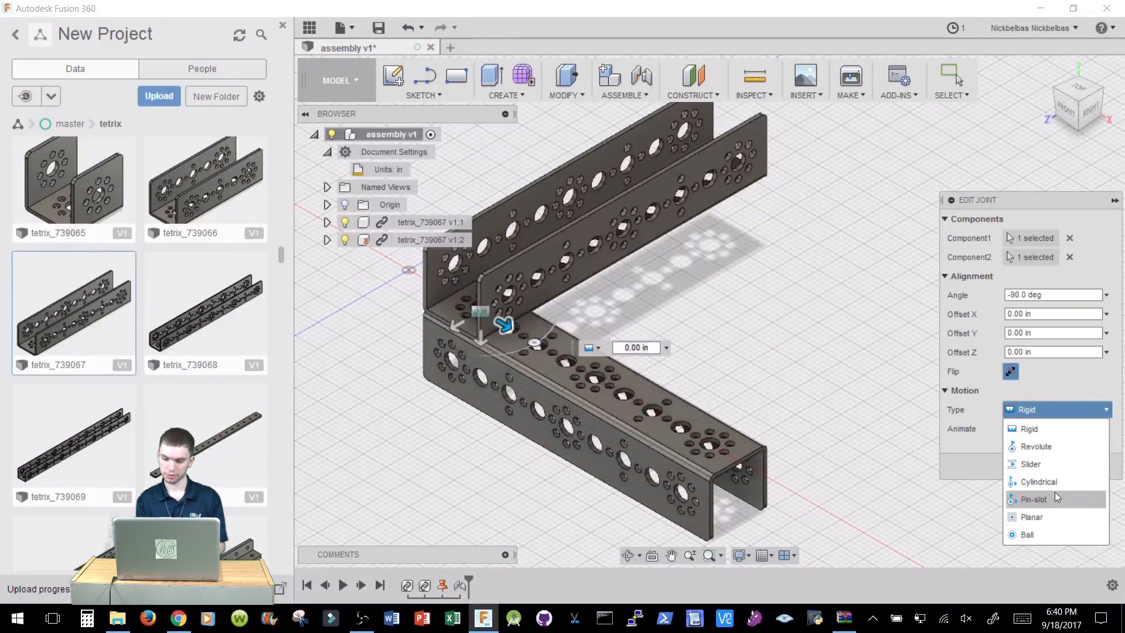
pyautogui.click(1047, 445)
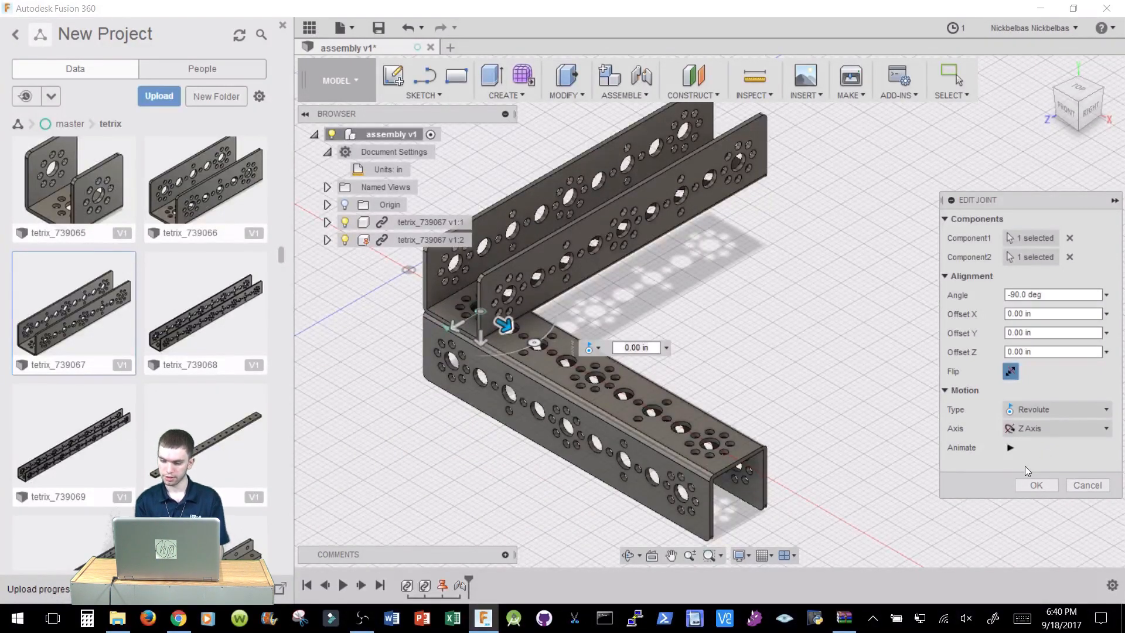
pyautogui.click(1036, 485)
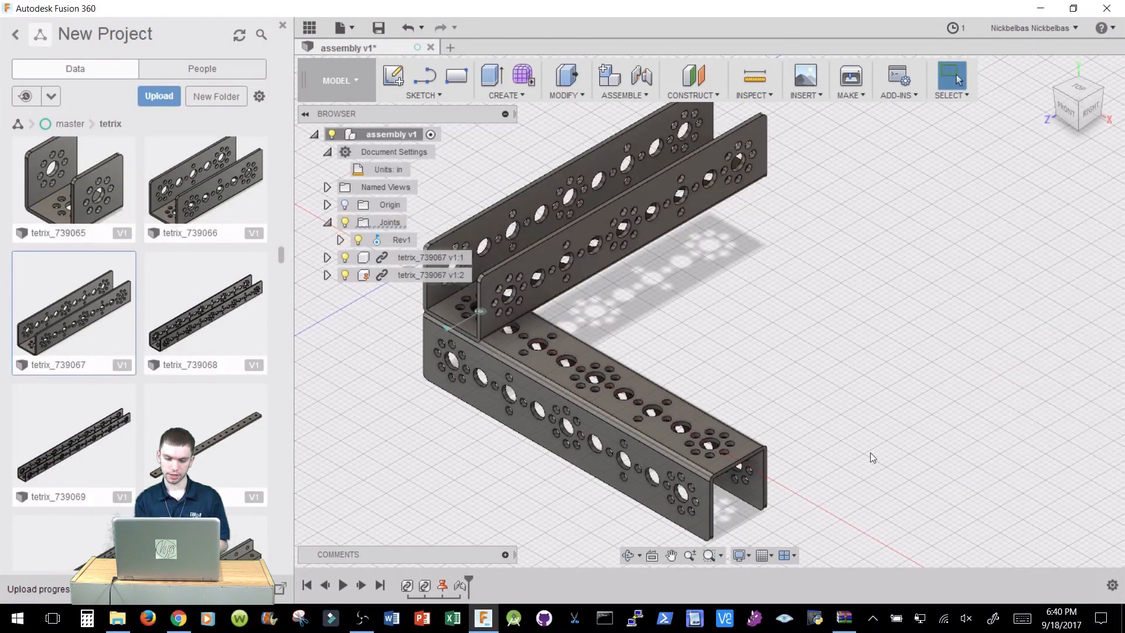
pyautogui.moveTo(709, 425); pyautogui.dragTo(717, 376)
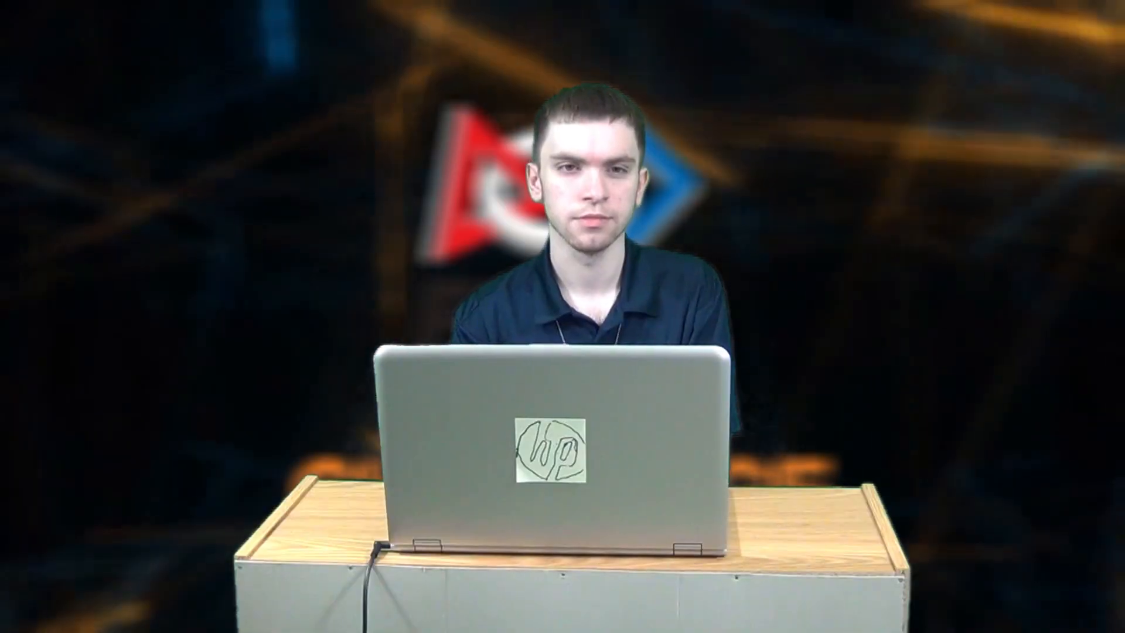